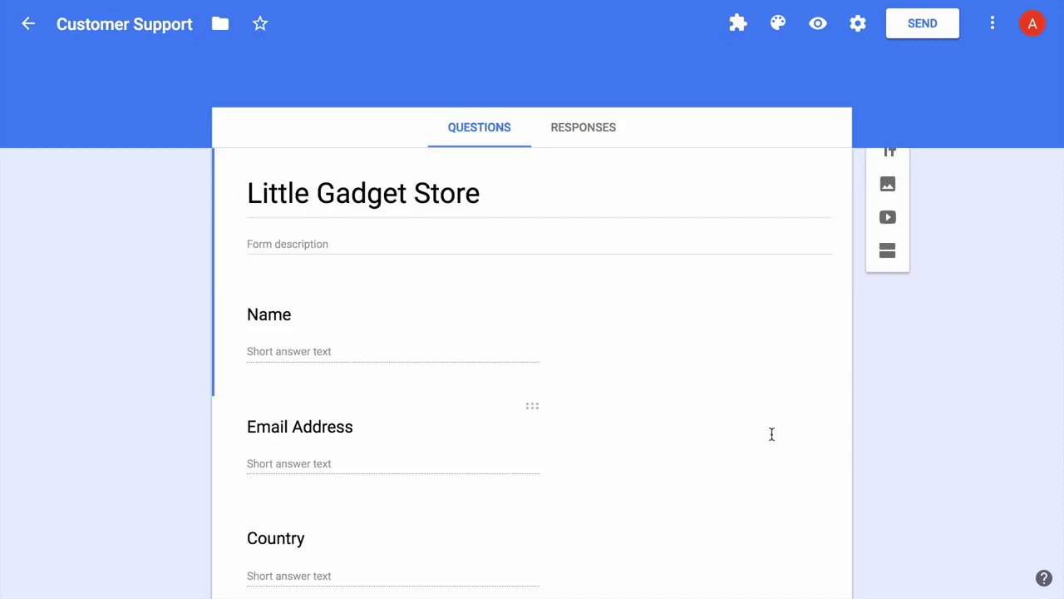
scroll(772, 432, down, 1)
scroll(771, 434, down, 3)
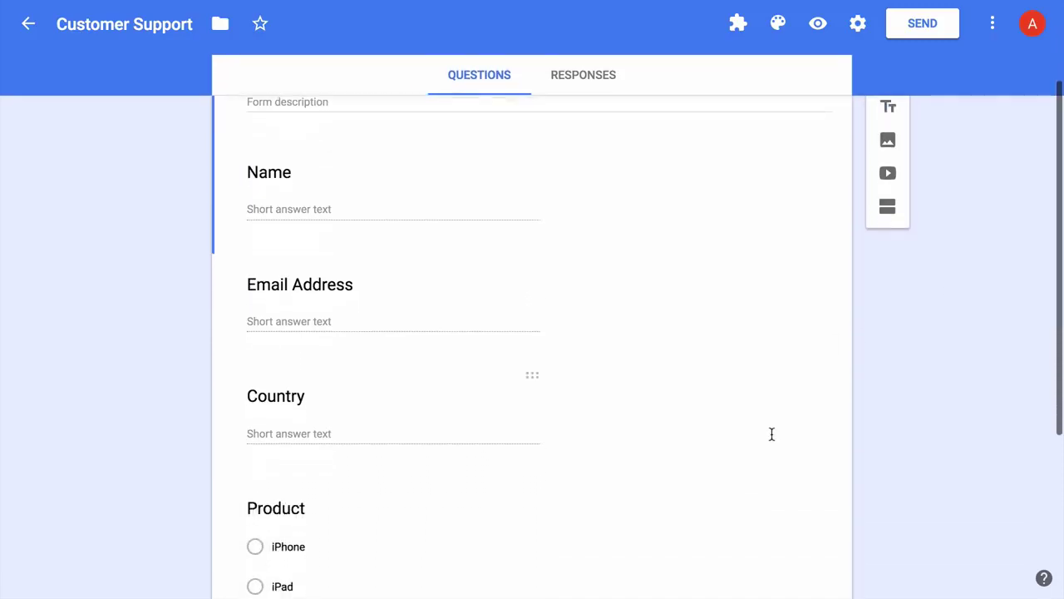
scroll(772, 439, down, 3)
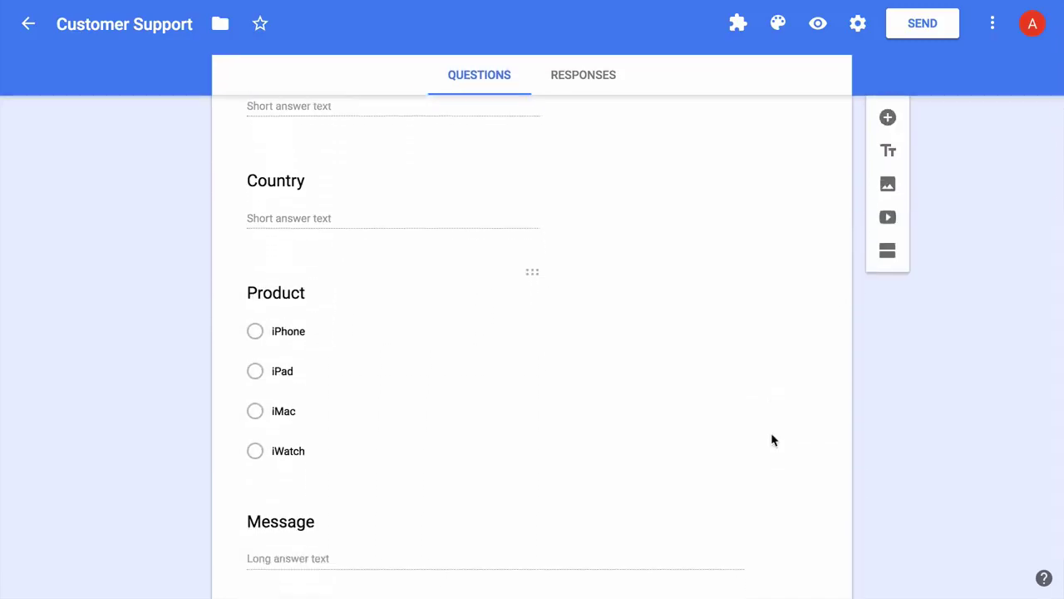
scroll(771, 434, up, 6)
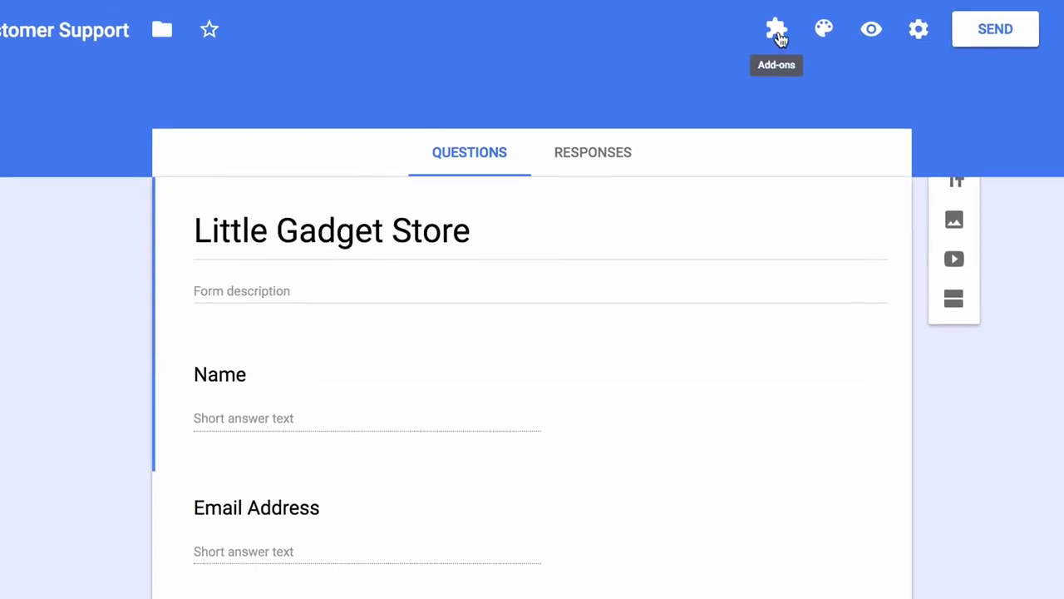
- Launch Email Notifications for Forms from Add-ons and begin a new notification rule
click(778, 36)
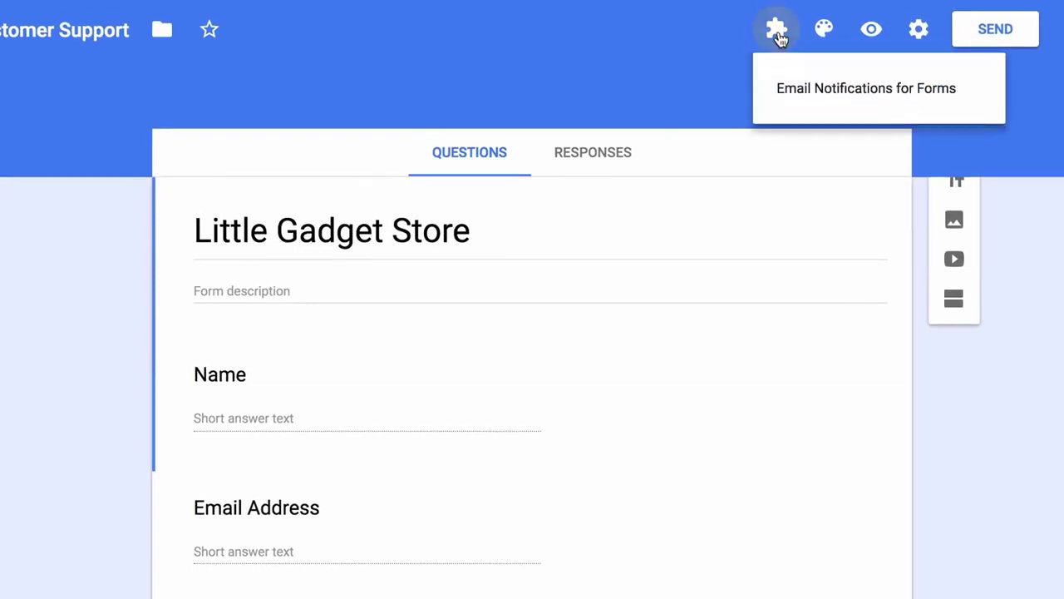
click(975, 93)
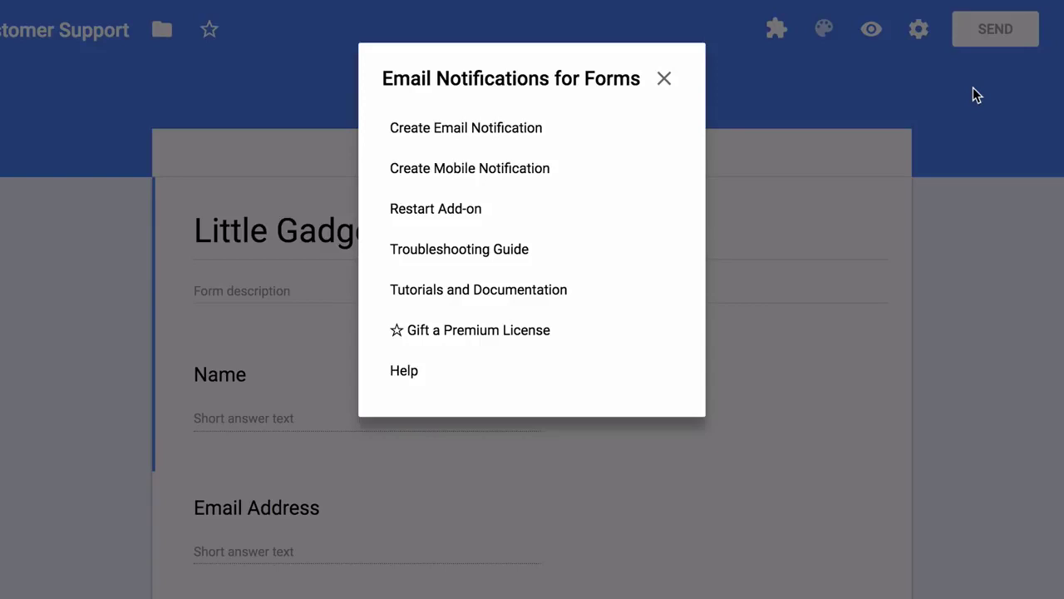
click(546, 133)
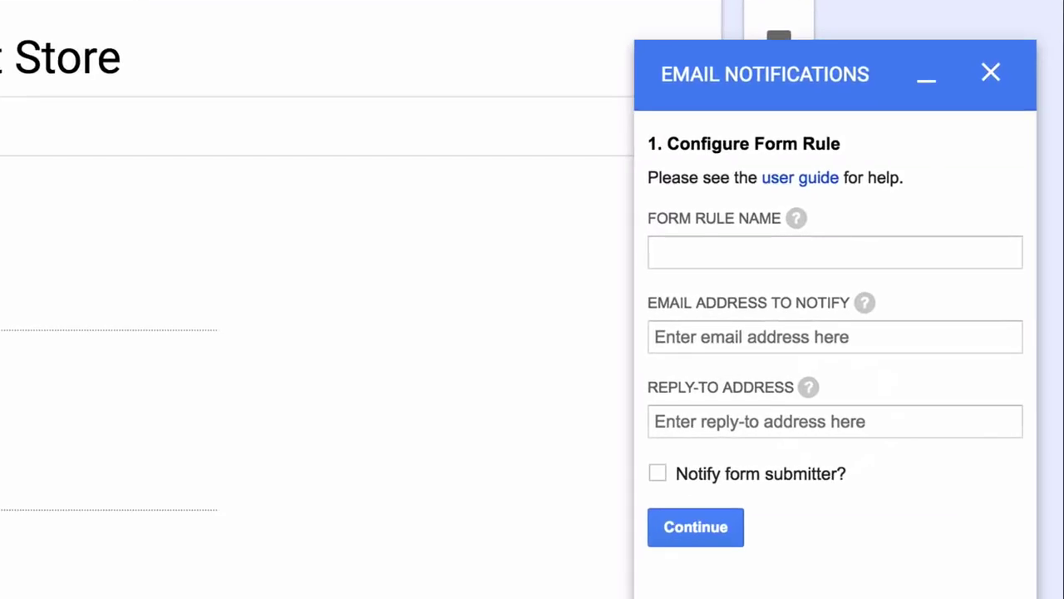
- Name the rule 'Notify Form Owner and Form Respondent' and enter only the owner's notify address
click(835, 252)
text(Notify )
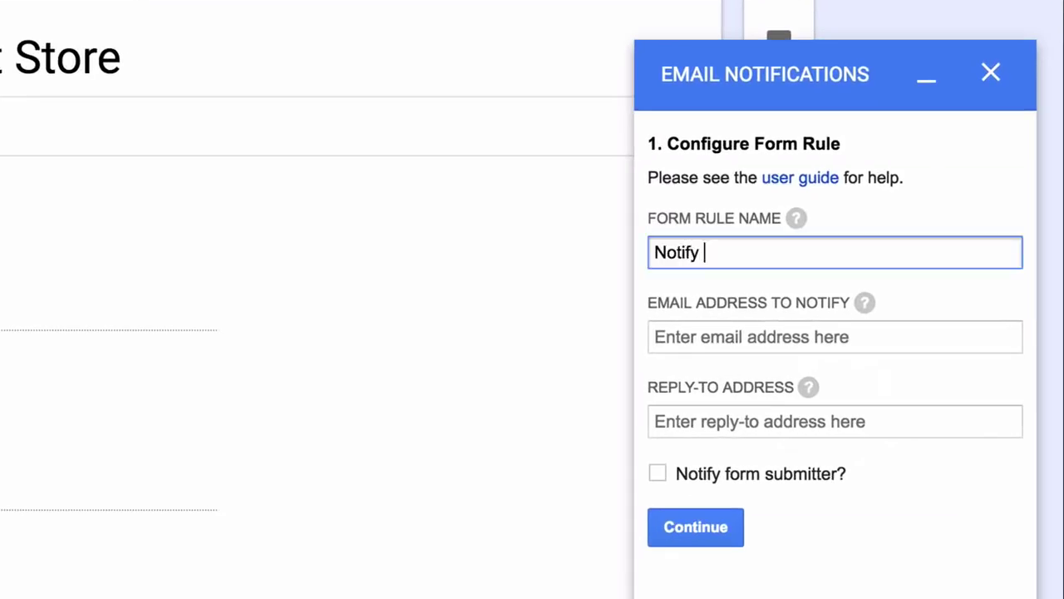
text(Form Owner an)
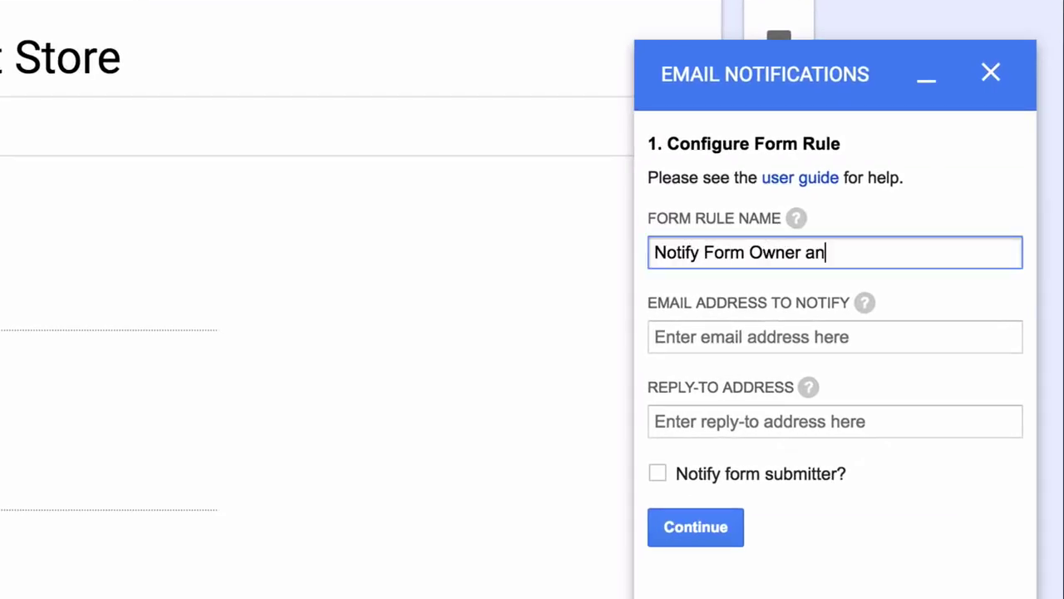
text(d Form Respondent)
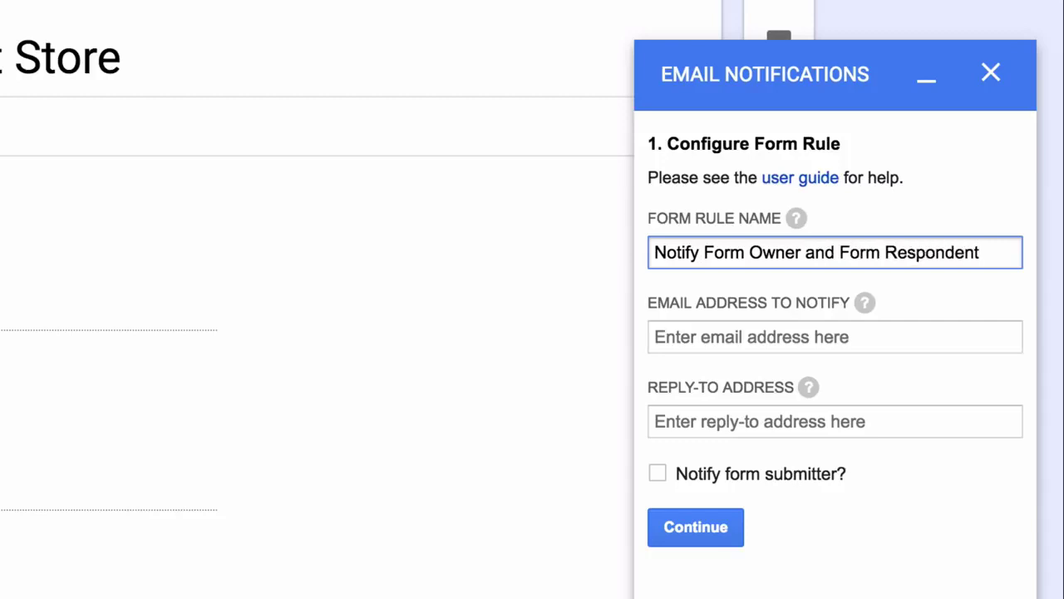
click(823, 335)
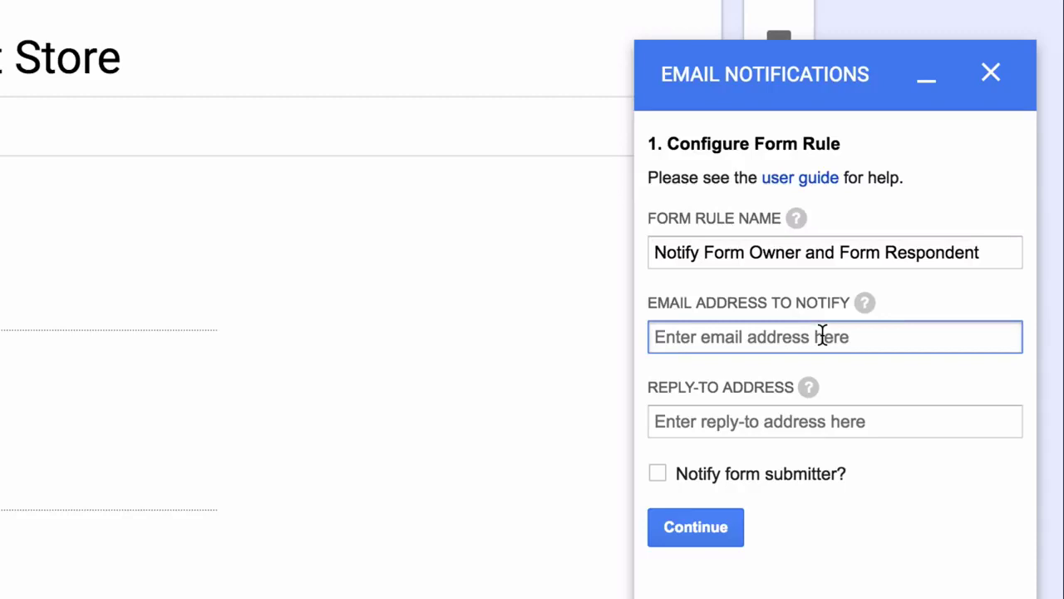
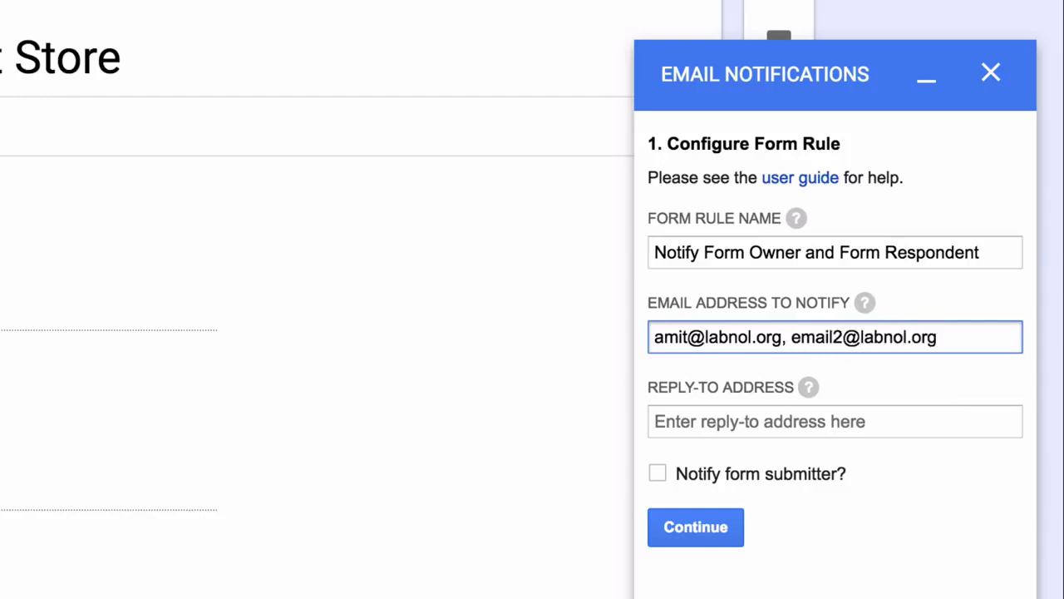
key(shift+Left)
key(shift+Left)
key(shift+Left)
key(shift+Left)
key(shift+Left)
key(shift+Left)
key(shift+Left)
key(shift+Left)
key(shift+Left)
key(shift+Left)
key(shift+Left)
key(shift+Left)
key(shift+Left)
key(shift+Left)
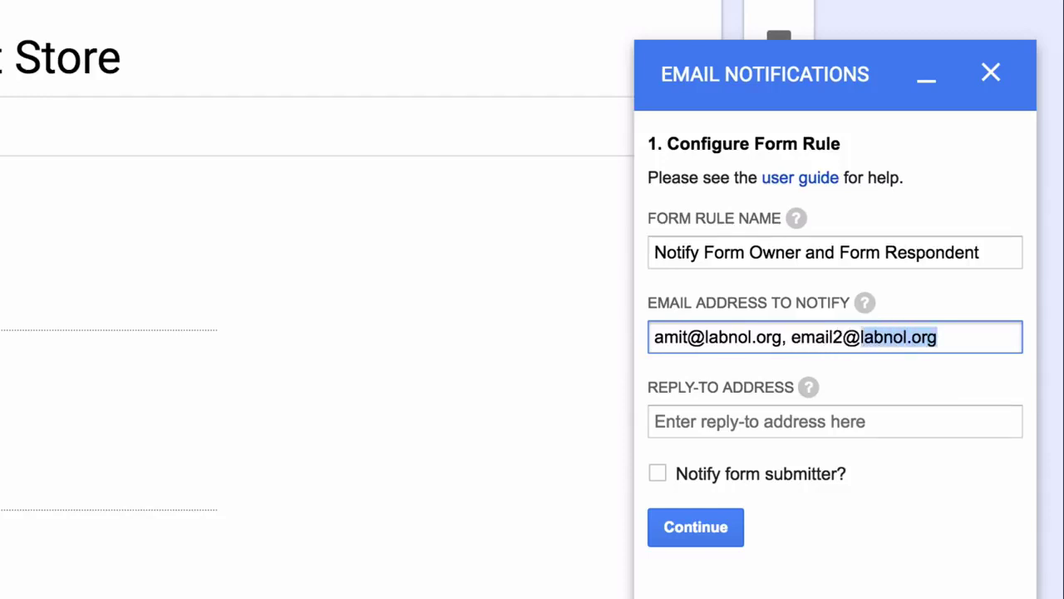
key(shift+Left)
key(shift+Left)
key(shift+Left)
key(shift+Left)
key(shift+Left)
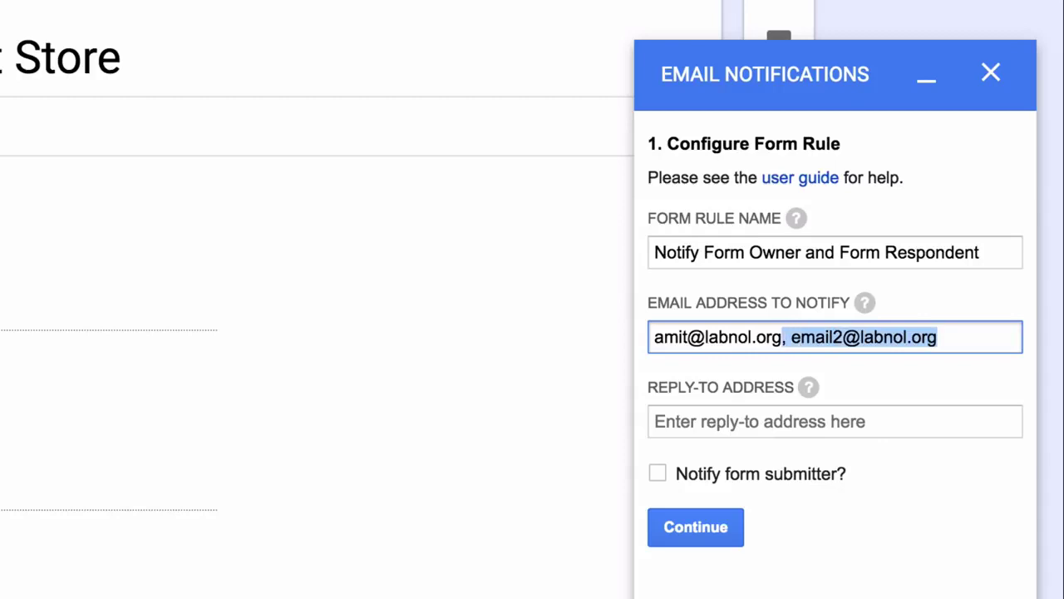
key(BackSpace)
- Enter the owner's reply-to address and notify submitters using the Email Address answer
click(834, 422)
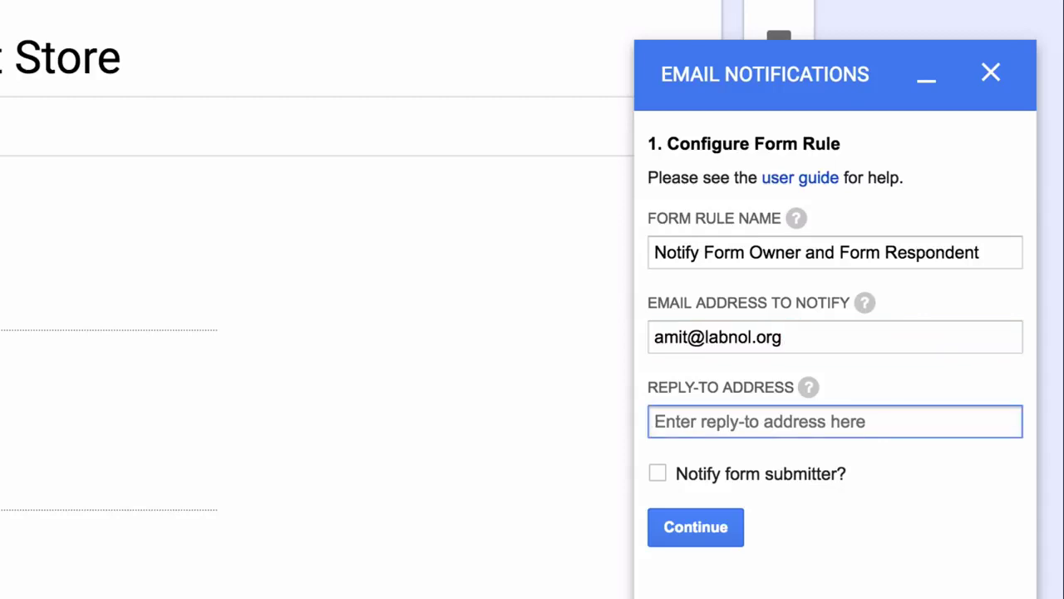
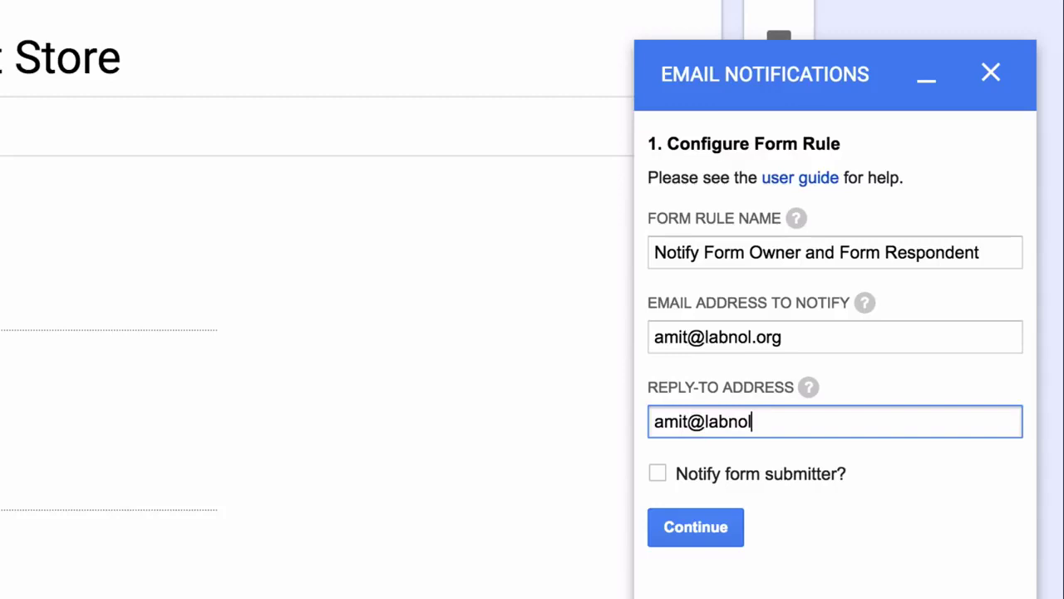
click(657, 361)
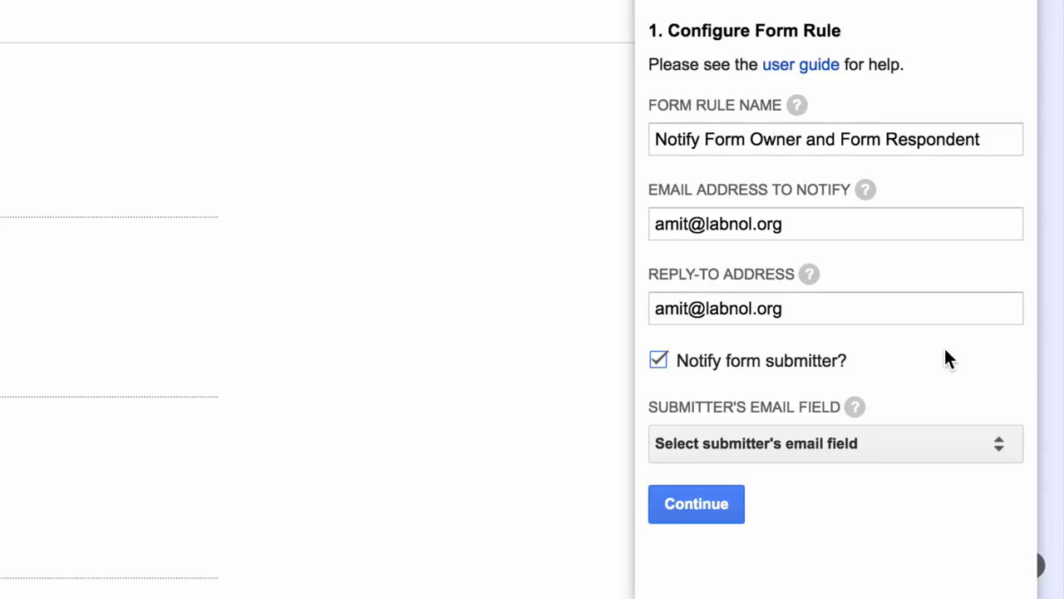
click(936, 441)
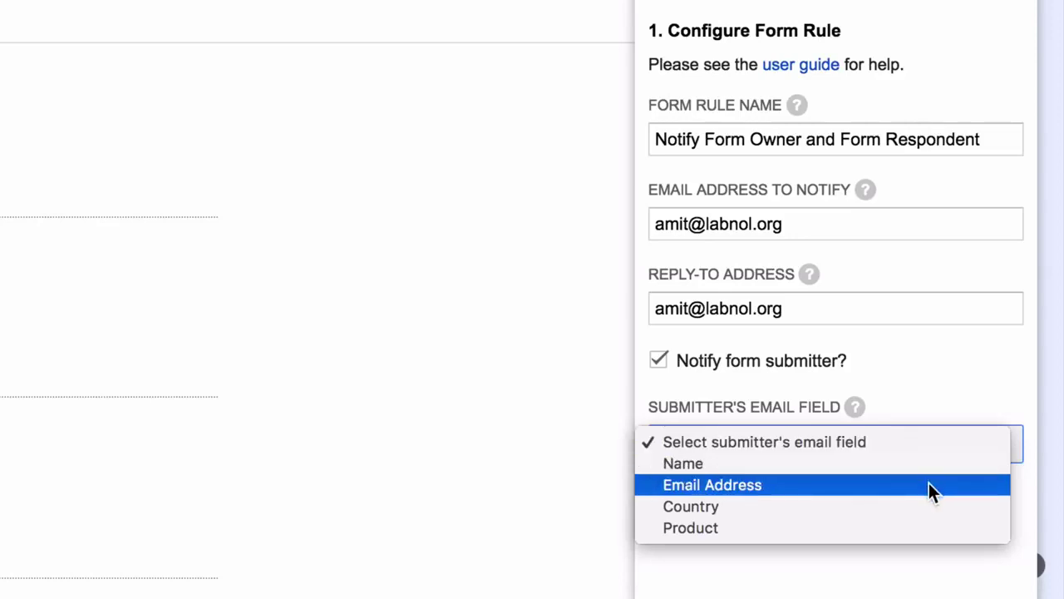
click(929, 482)
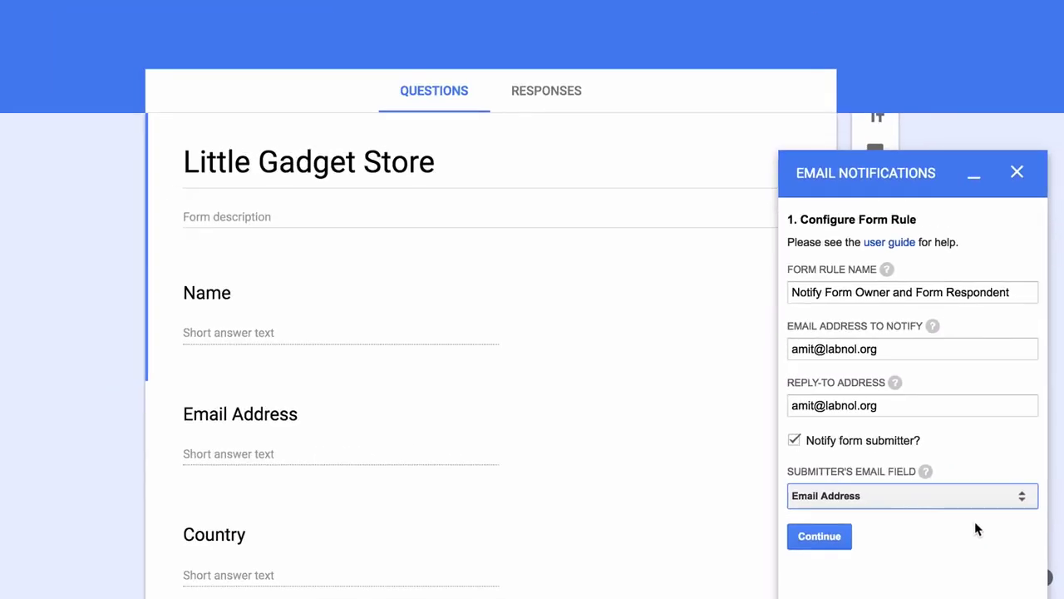
- Continue to the email template step and open the template designer
click(829, 541)
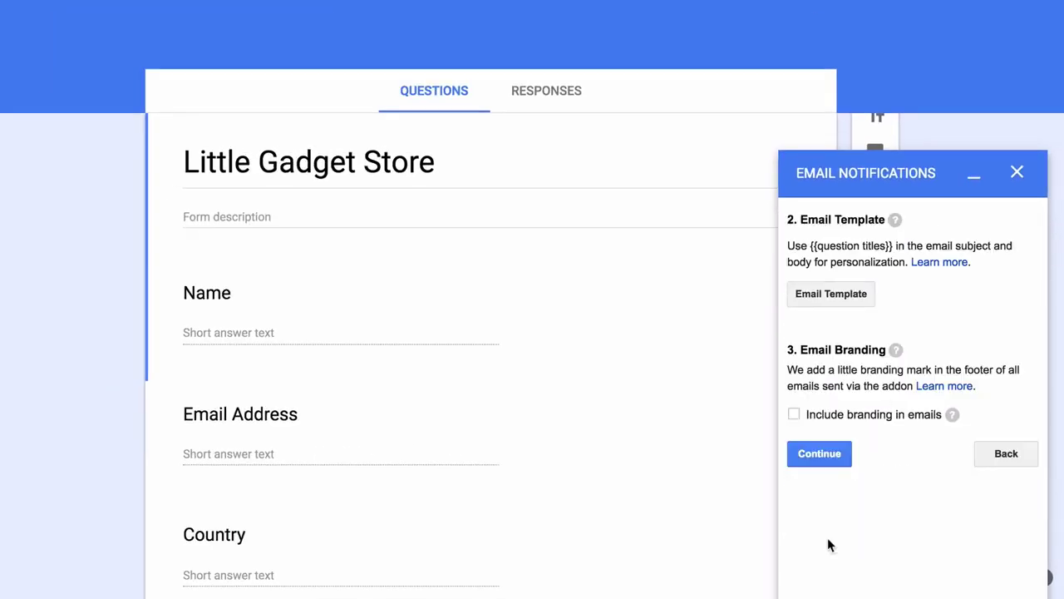
click(850, 301)
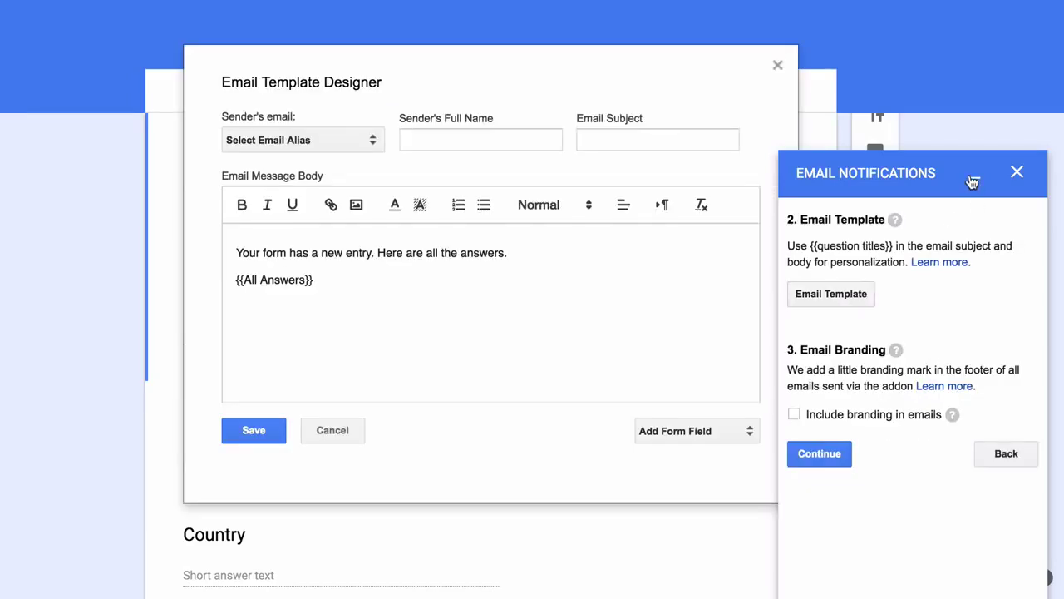
click(972, 179)
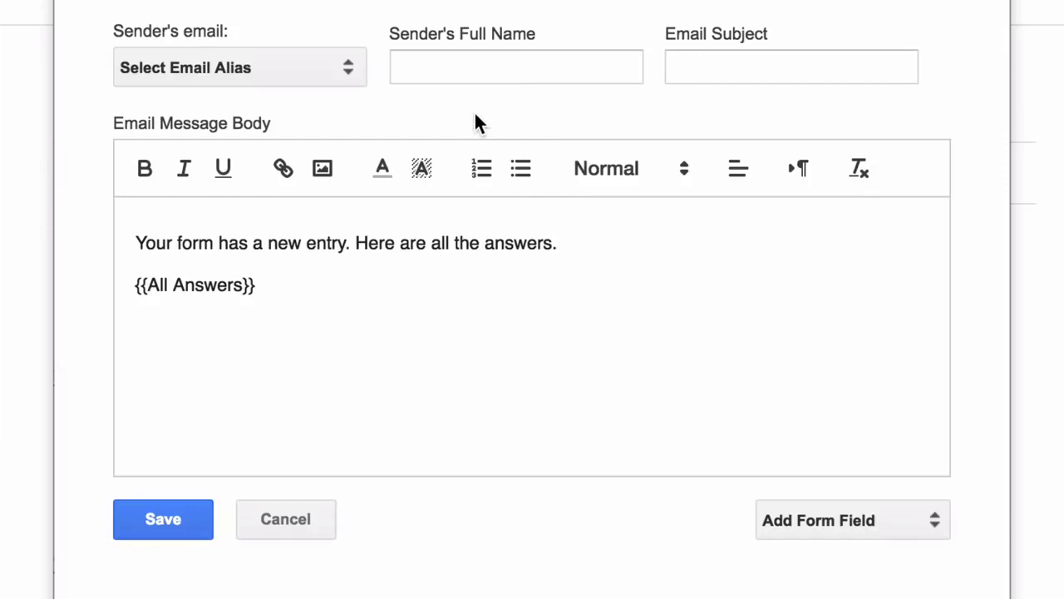
- Send from the account's own alias with sender name 'Little Gadget Store'
click(303, 73)
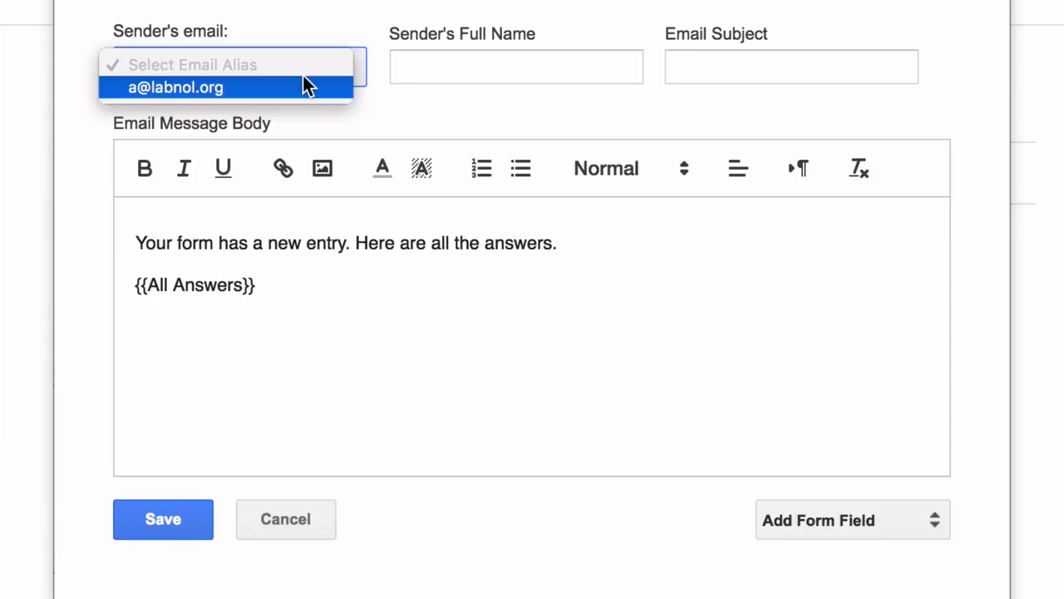
click(305, 87)
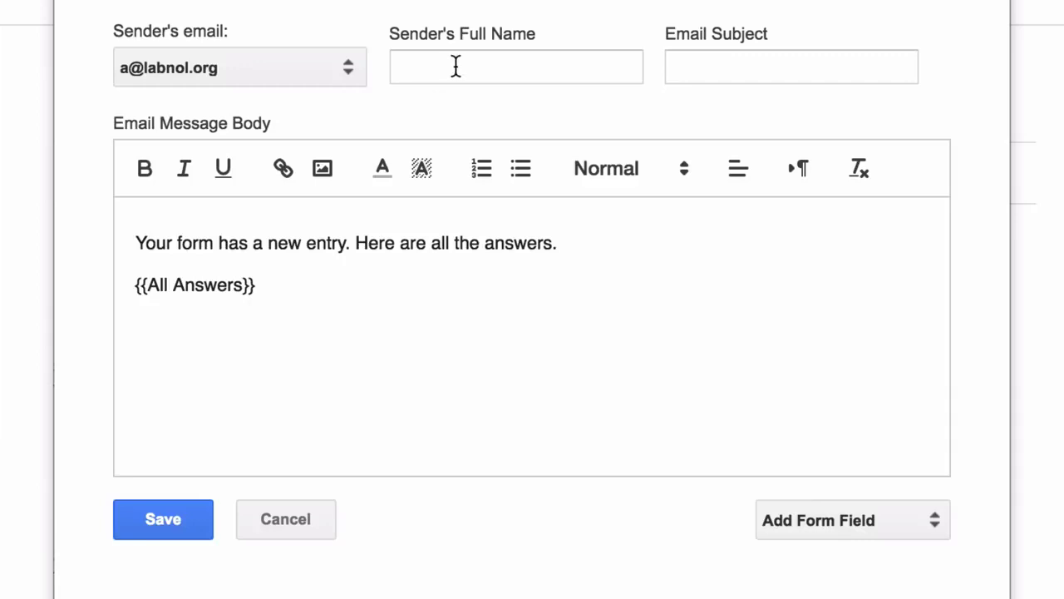
click(456, 67)
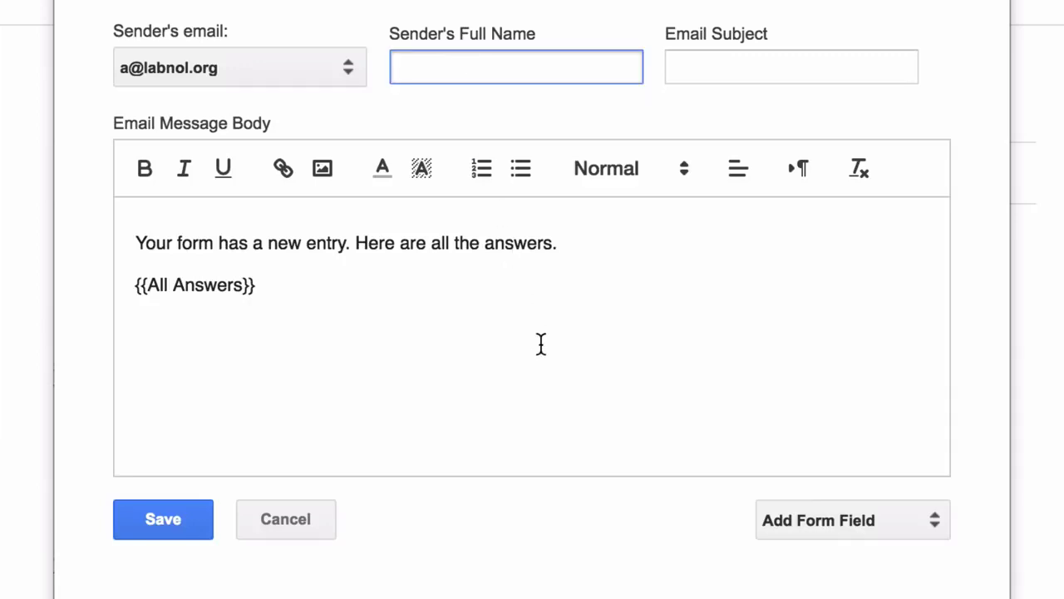
text(Little G)
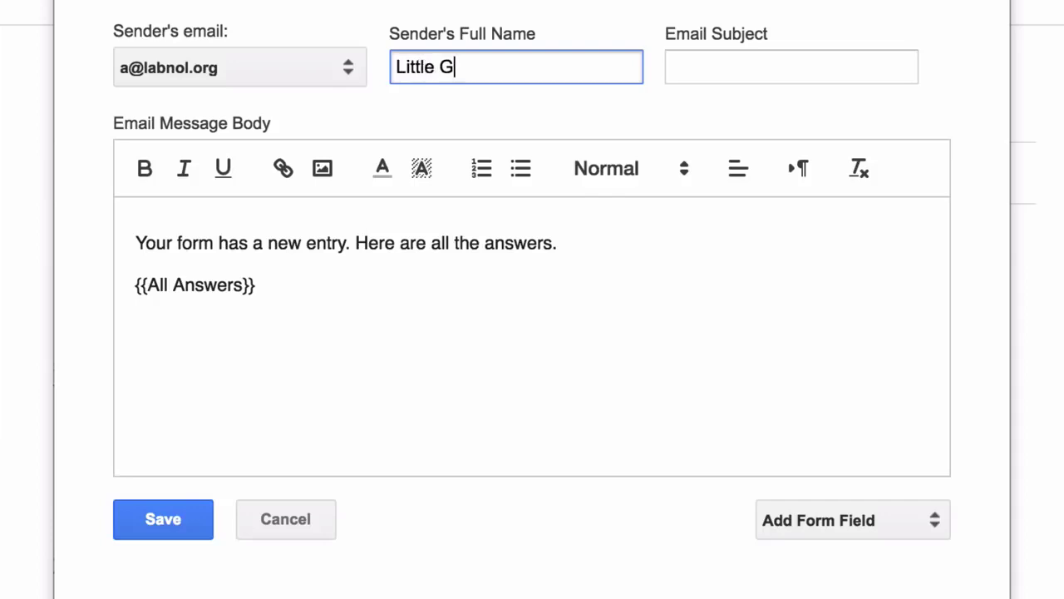
text(adget Store)
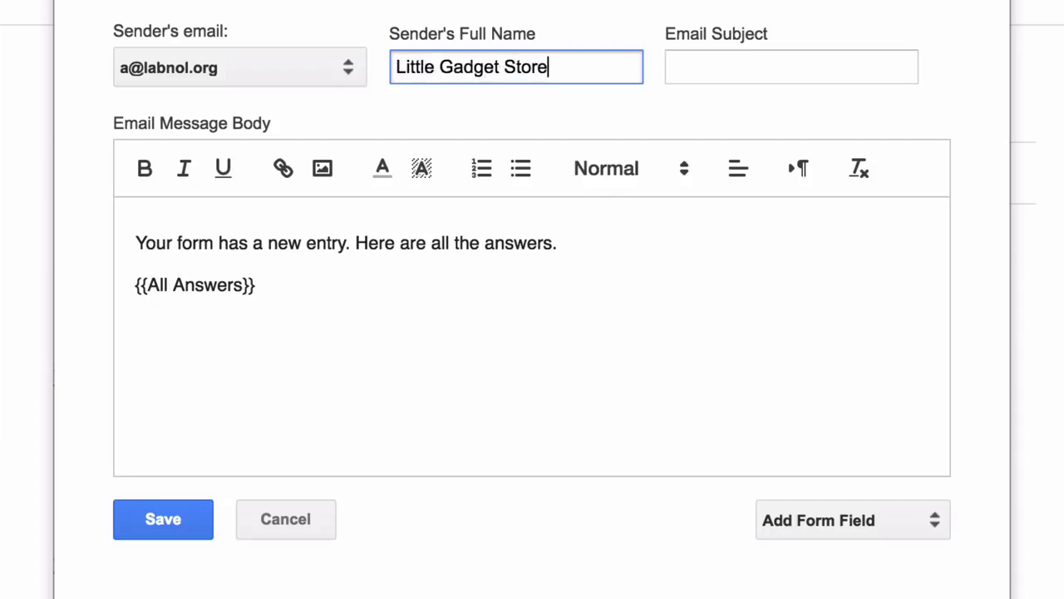
- Enter the email subject 'New request from Name', replacing an initial draft subject
click(763, 71)
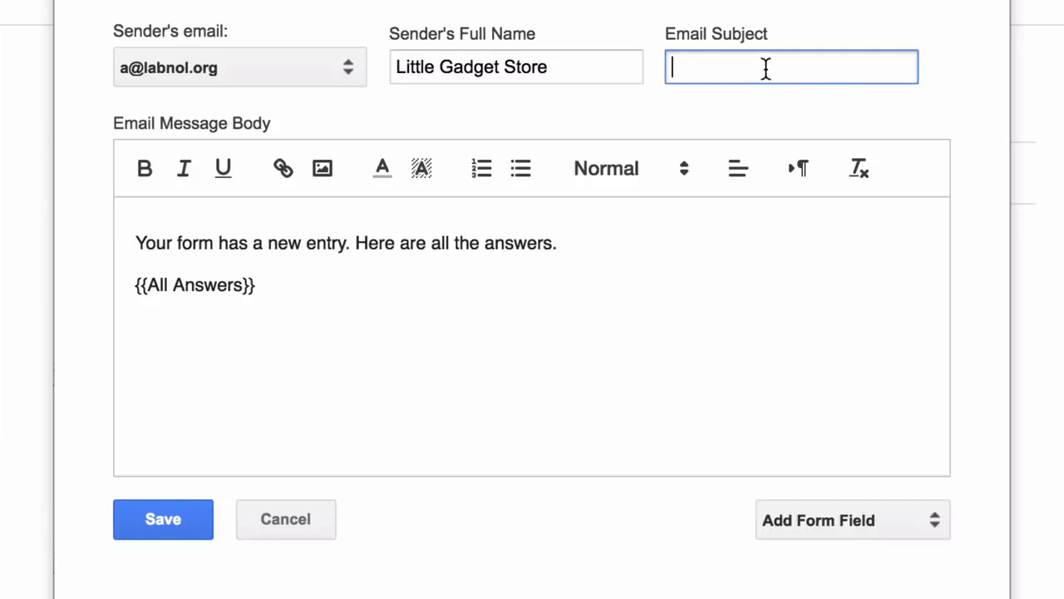
click(962, 106)
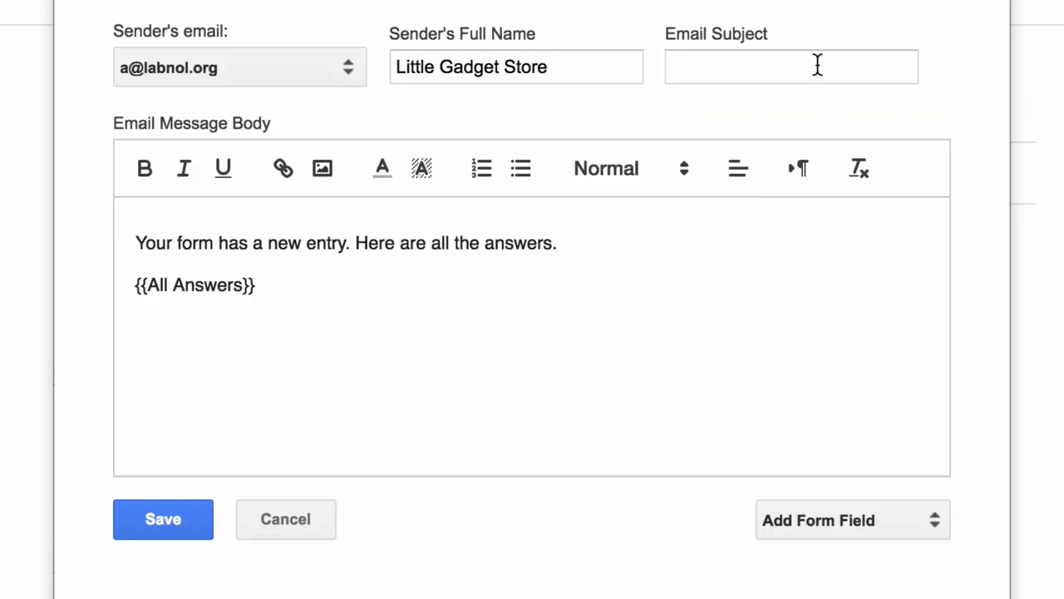
click(818, 65)
text(You)
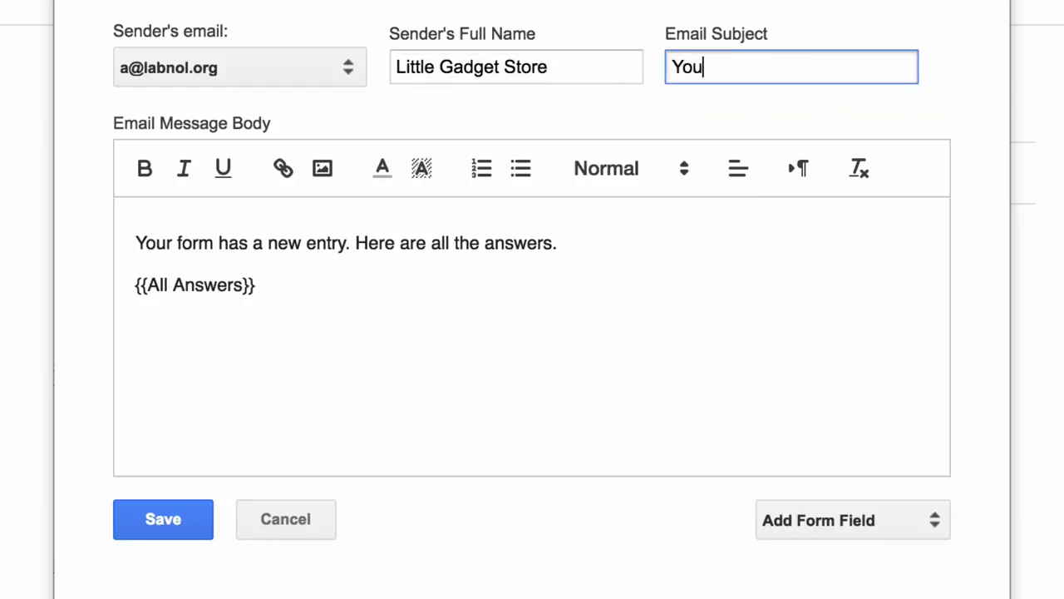
text(r request )
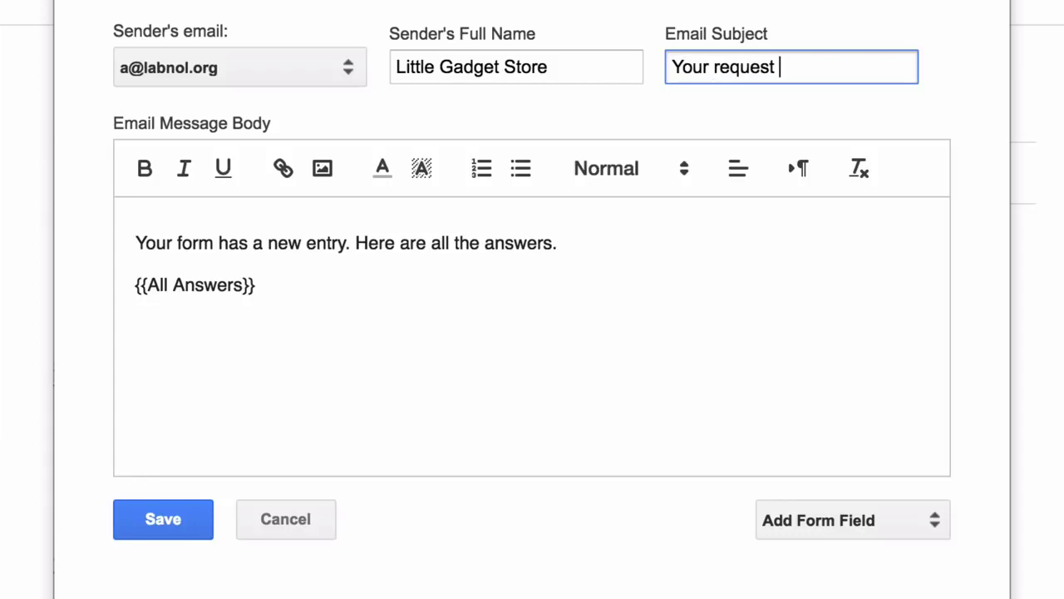
text(has been received)
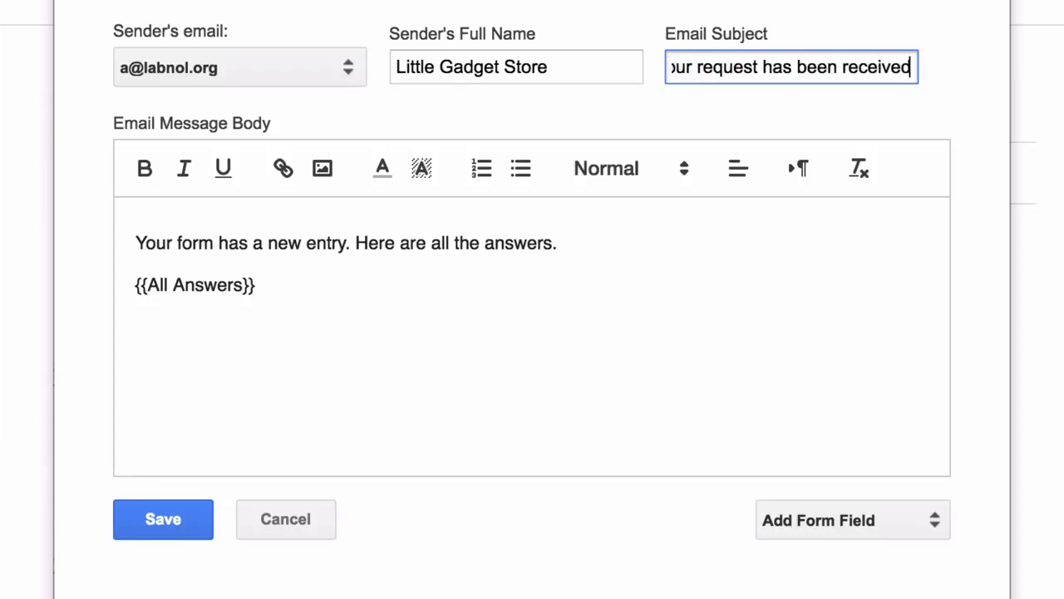
key(ctrl+a)
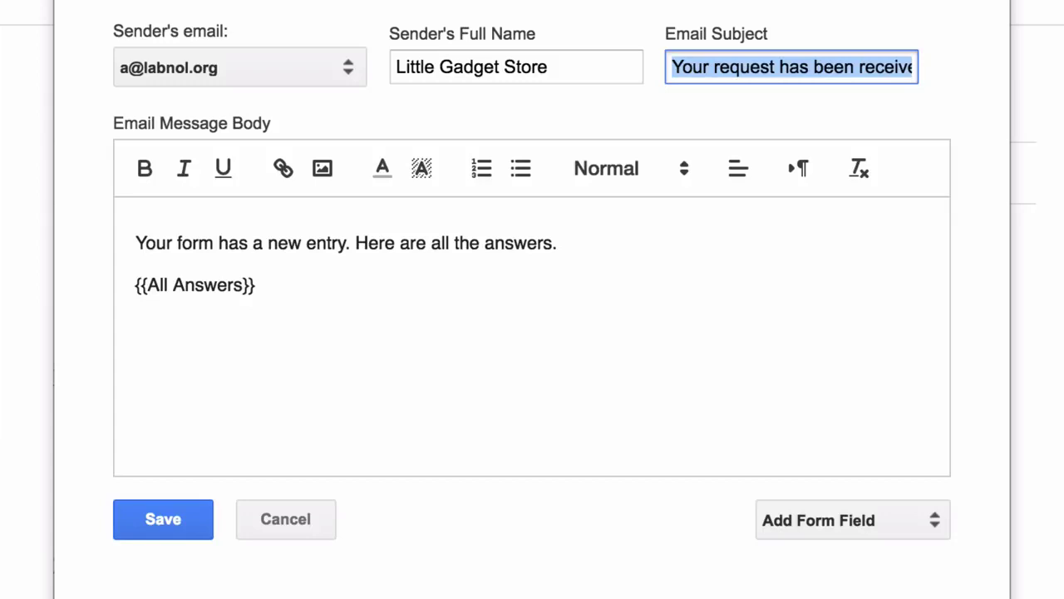
text(New)
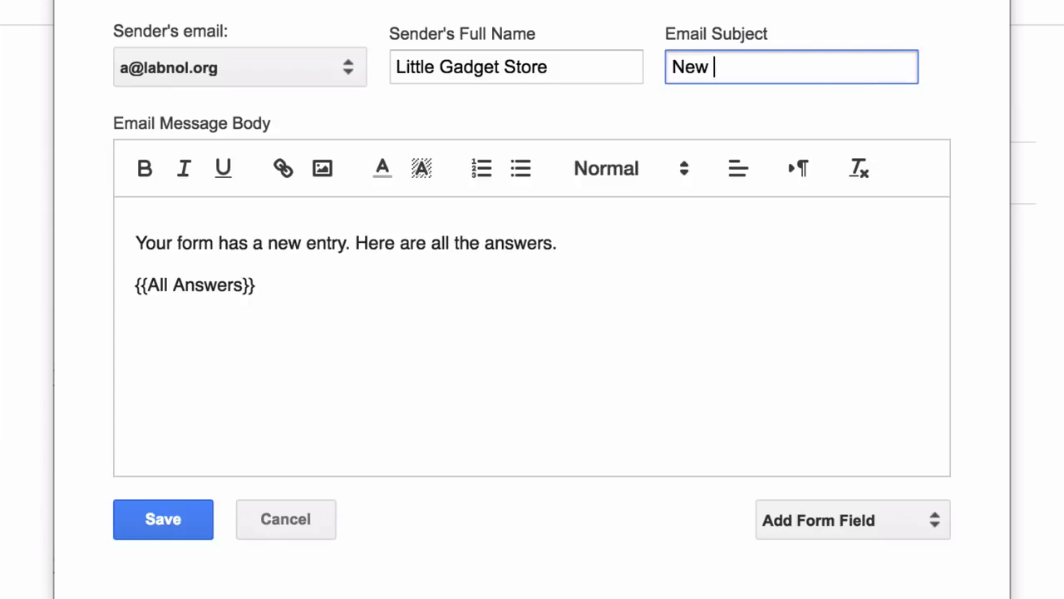
text( reques)
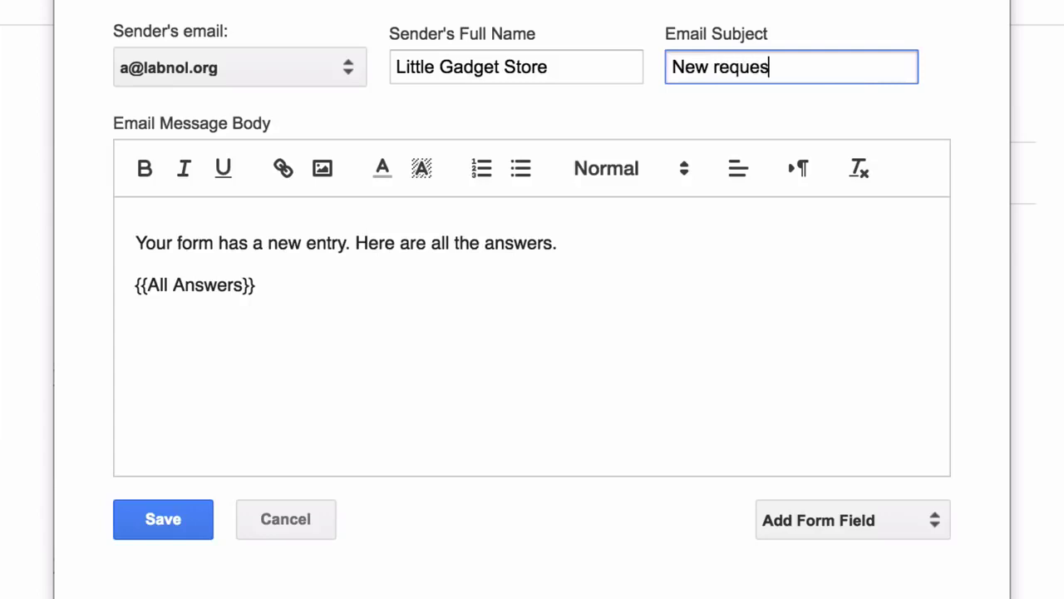
text(t from Name)
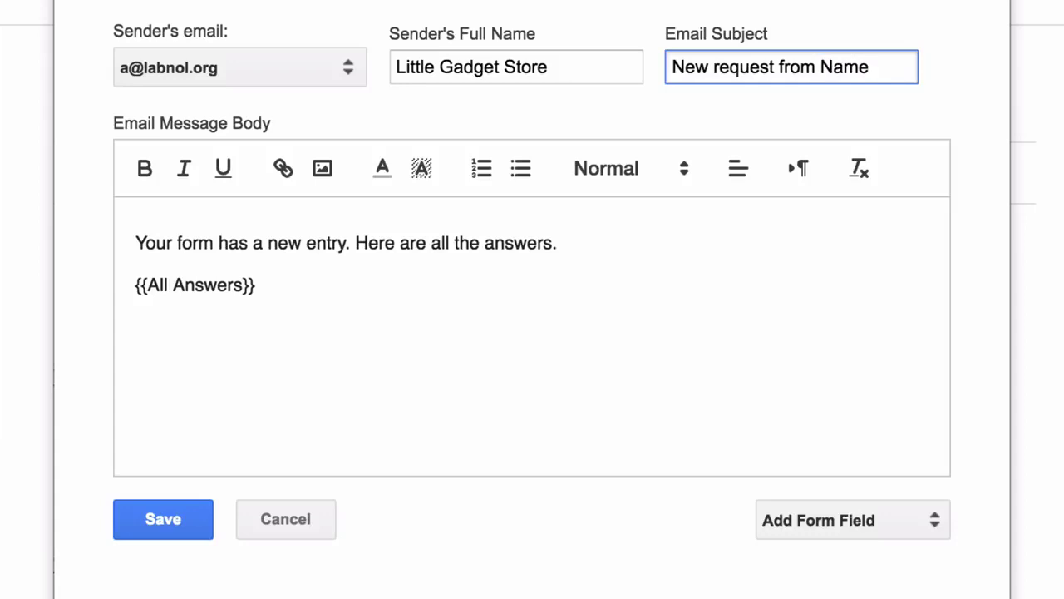
- Turn the subject into 'New request from {{Name}} in {{Country}}' and select the default body text
double_click(832, 67)
click(820, 66)
text({{)
click(882, 66)
text(}})
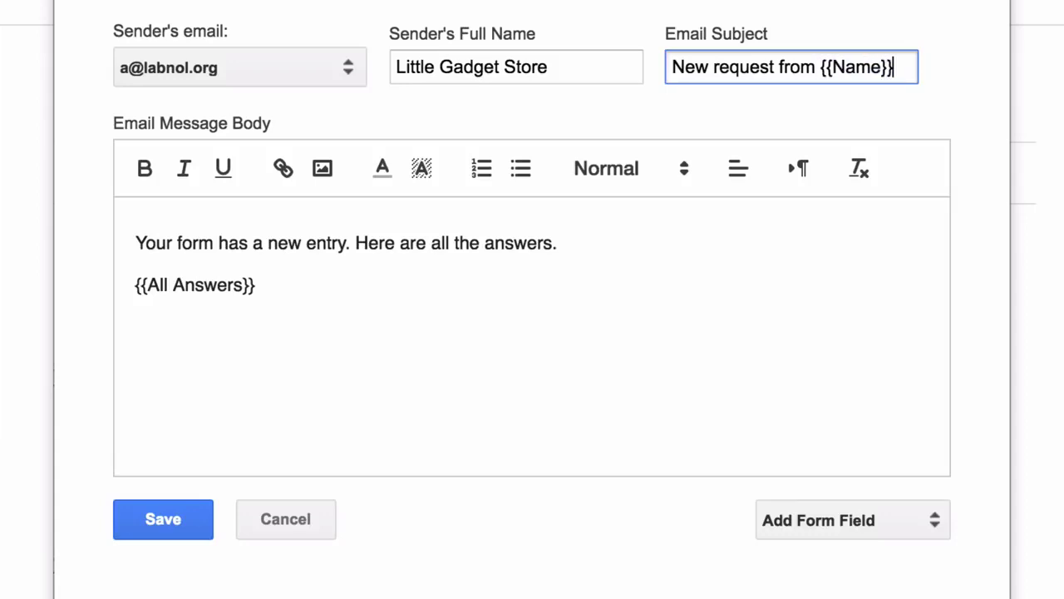
text( in {{Count)
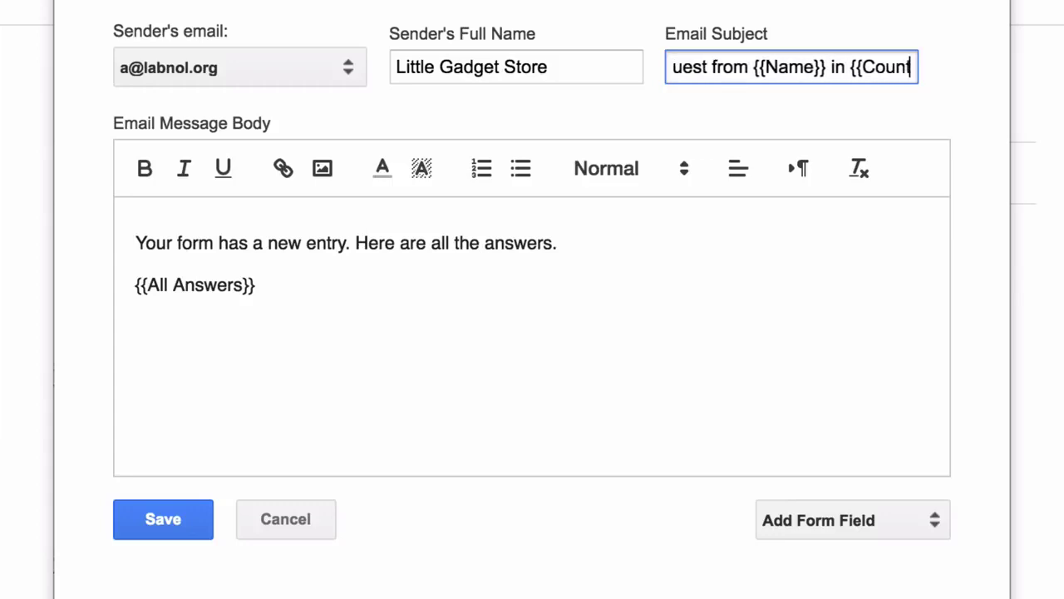
text(ry}})
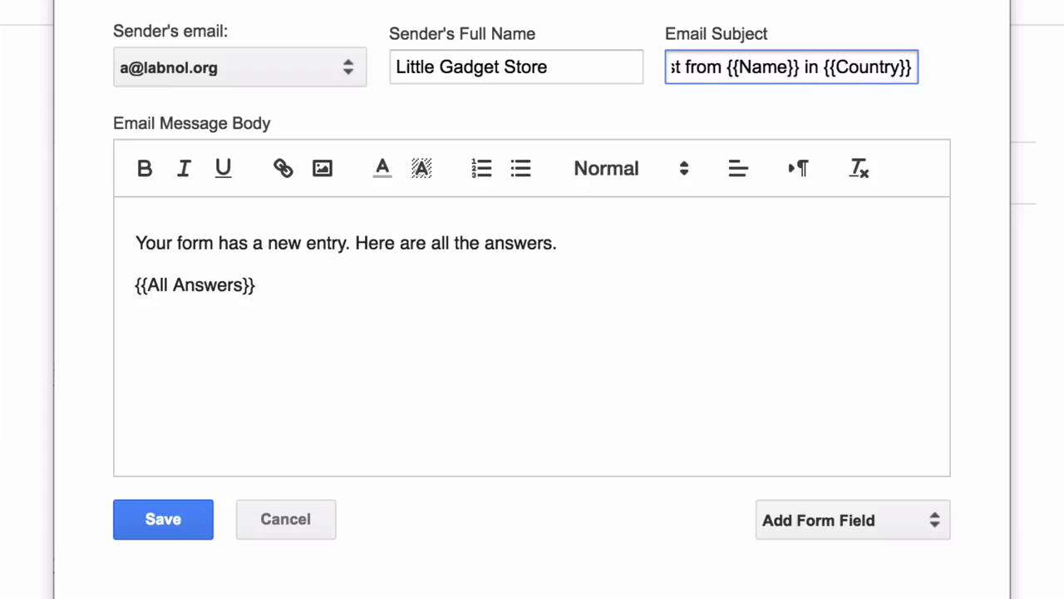
click(873, 113)
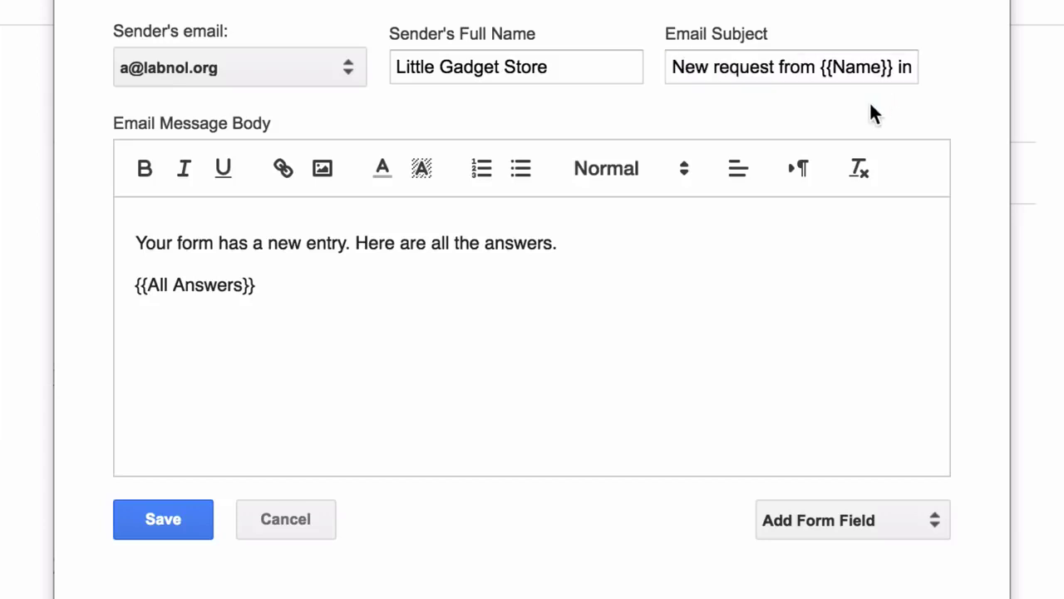
click(755, 349)
key(ctrl+a)
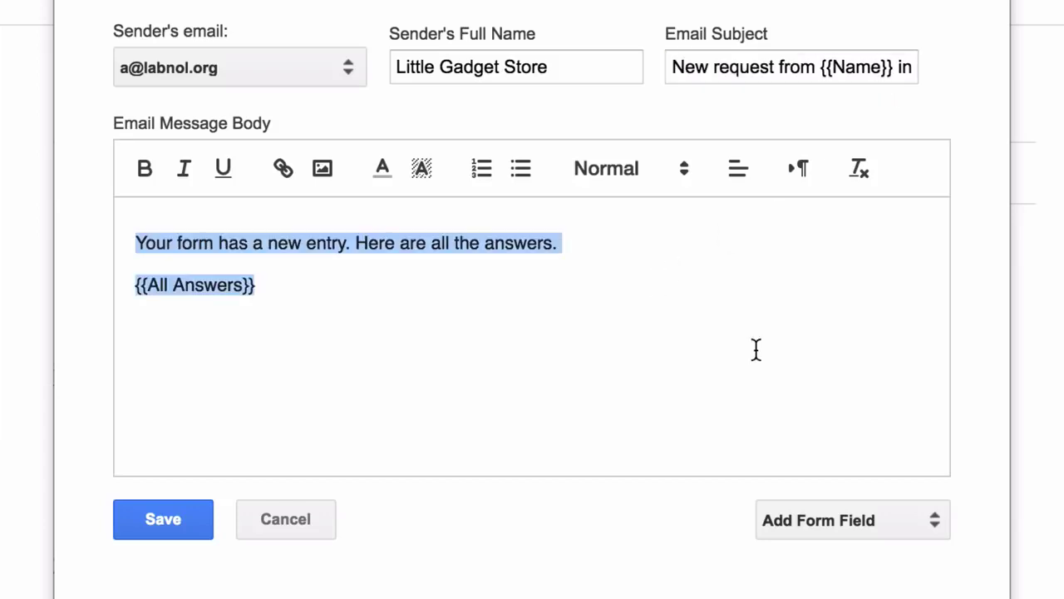
- Replace the body with 'Dear {{Name}},' and begin a 'Your request #' line
key(BackSpace)
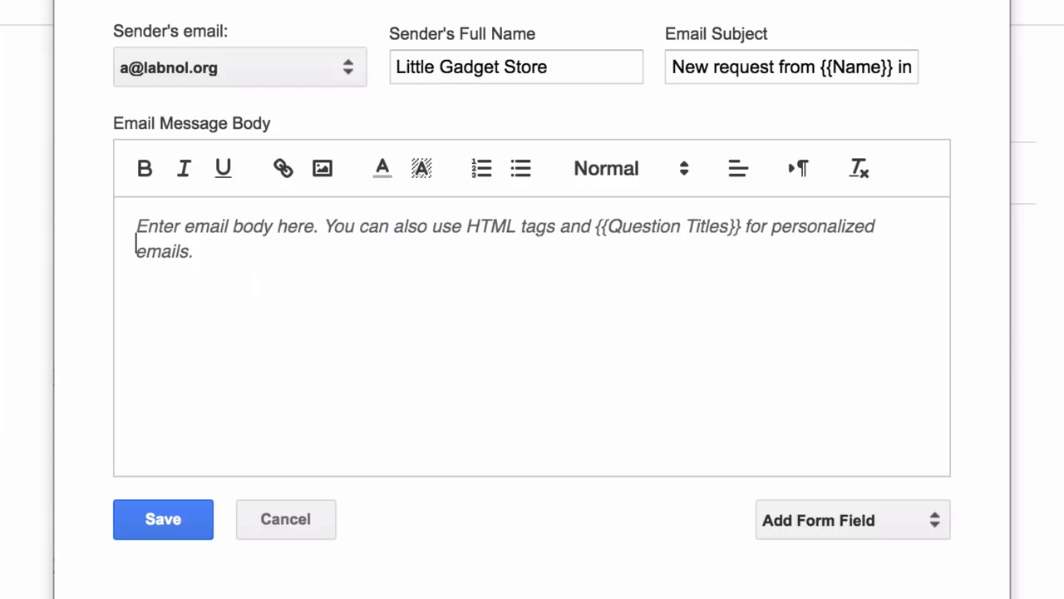
text(Dear)
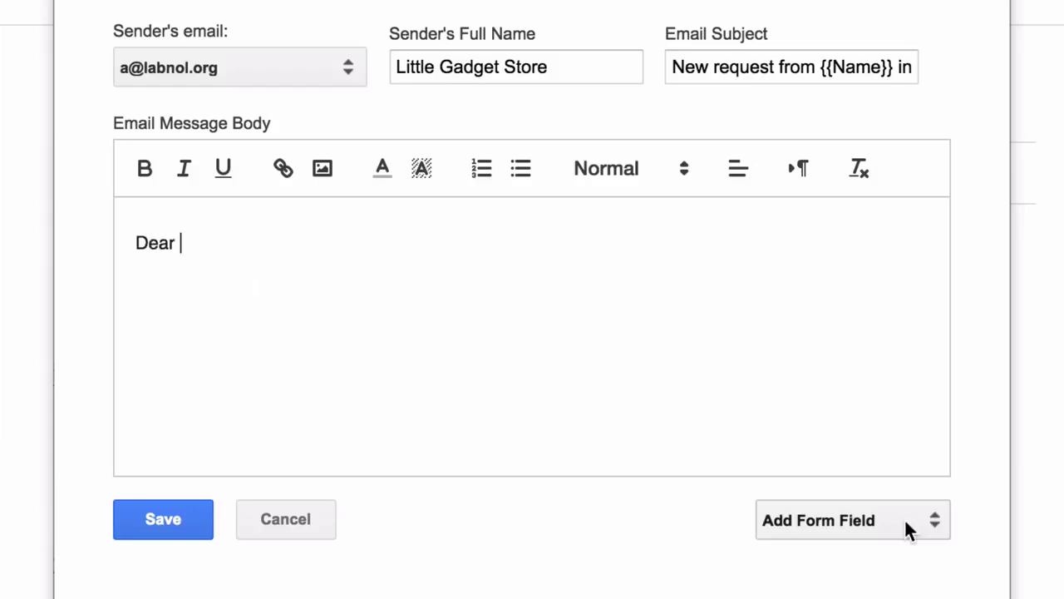
click(910, 519)
click(903, 557)
text(,)
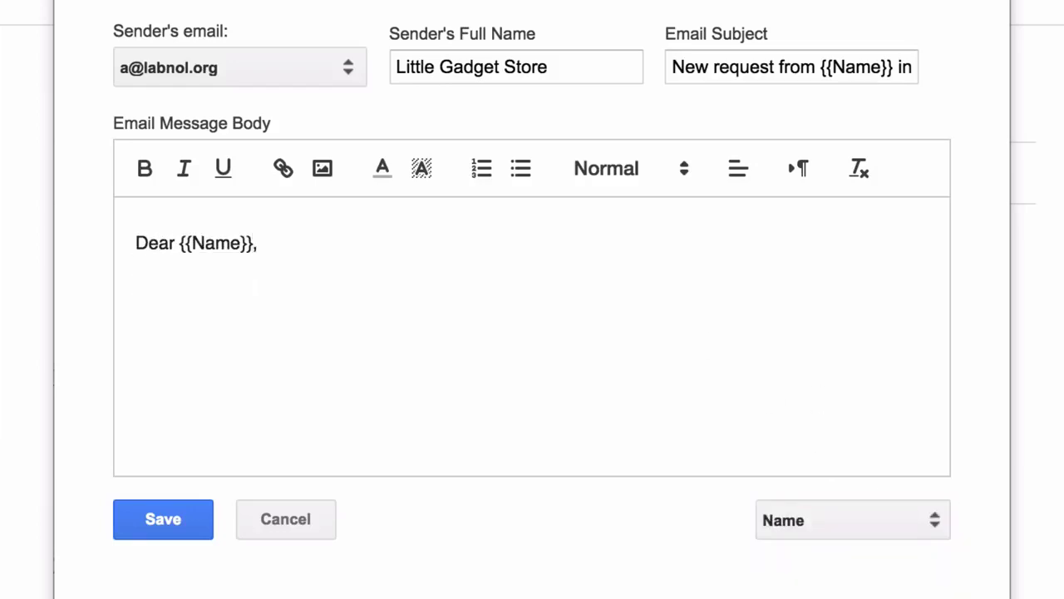
key(Return)
text(Your request #)
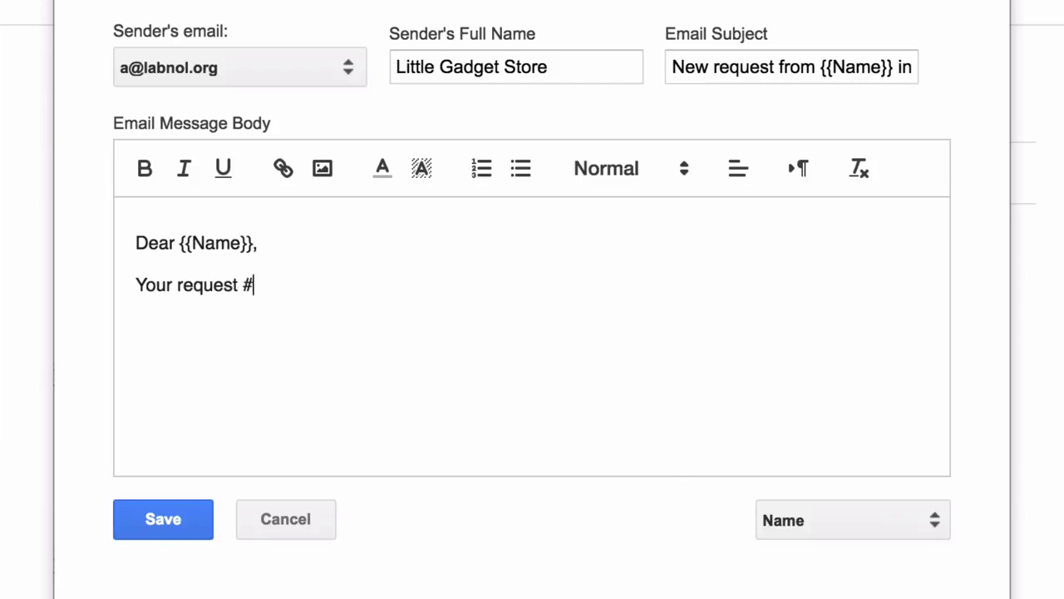
- Add {{Response Number}}, 'has been received. We'll get back to you soon.' and {{All Answers}} below
click(896, 526)
click(823, 595)
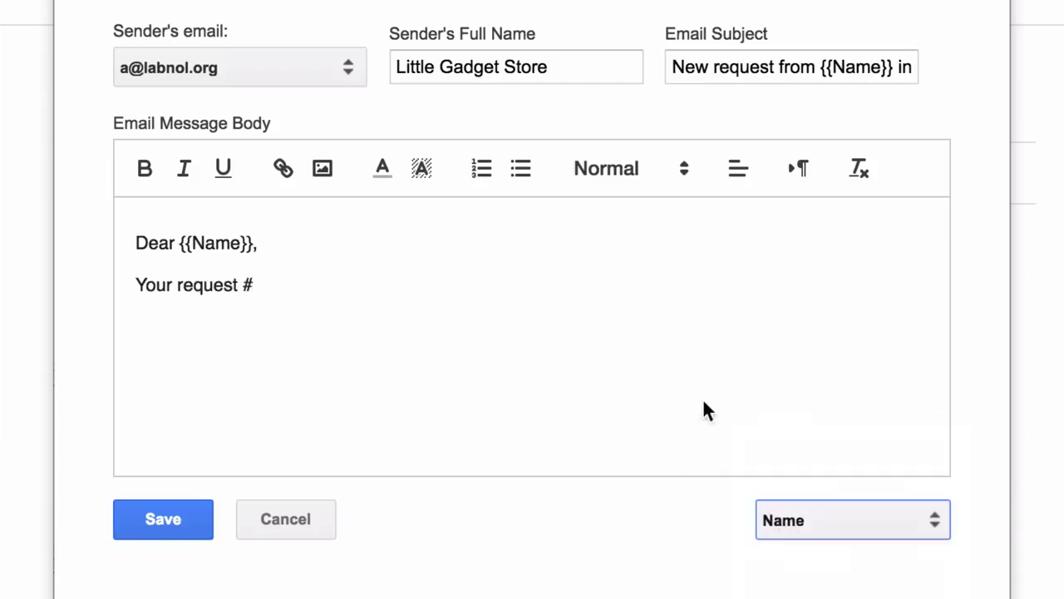
text(has been received. We'll get back to you soon.)
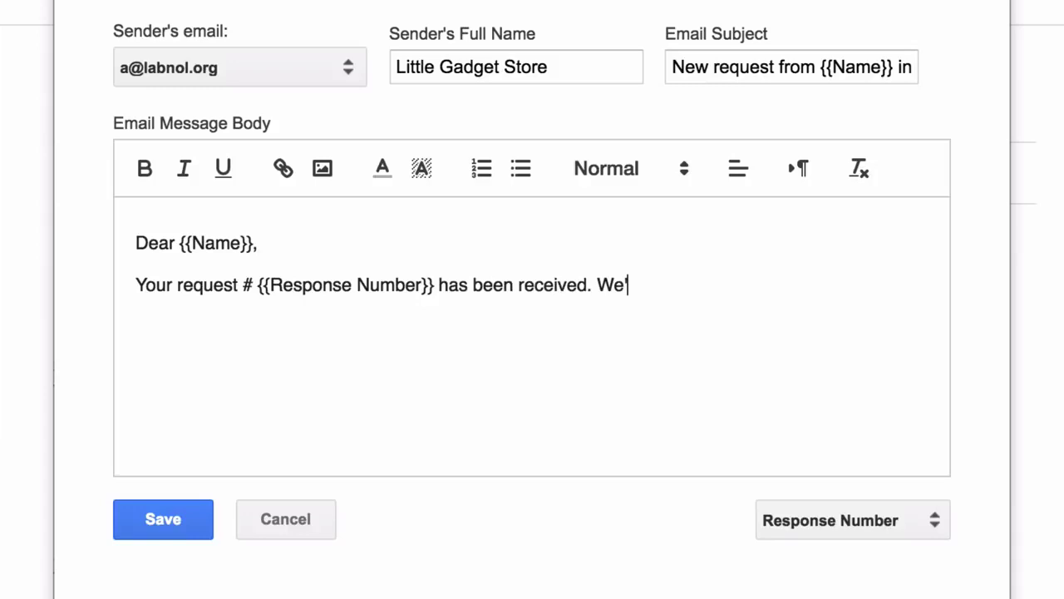
key(Return)
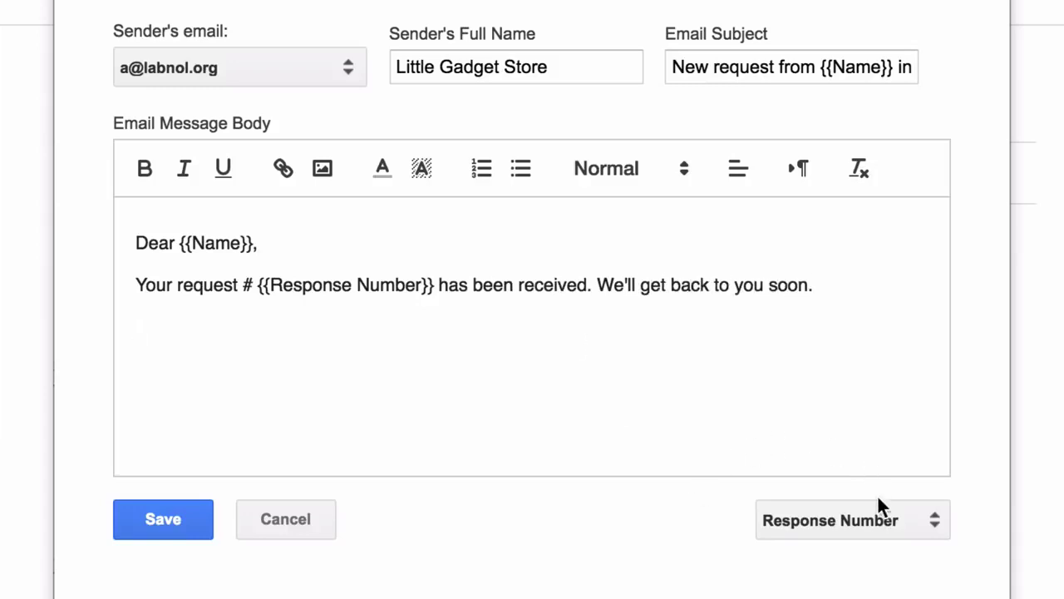
click(882, 519)
click(898, 456)
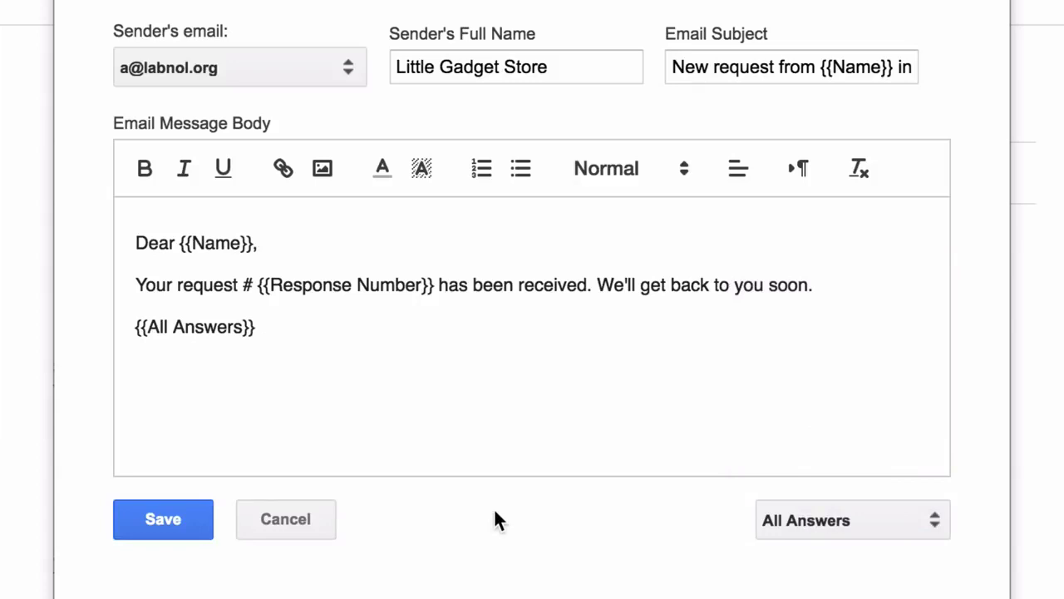
key(Return)
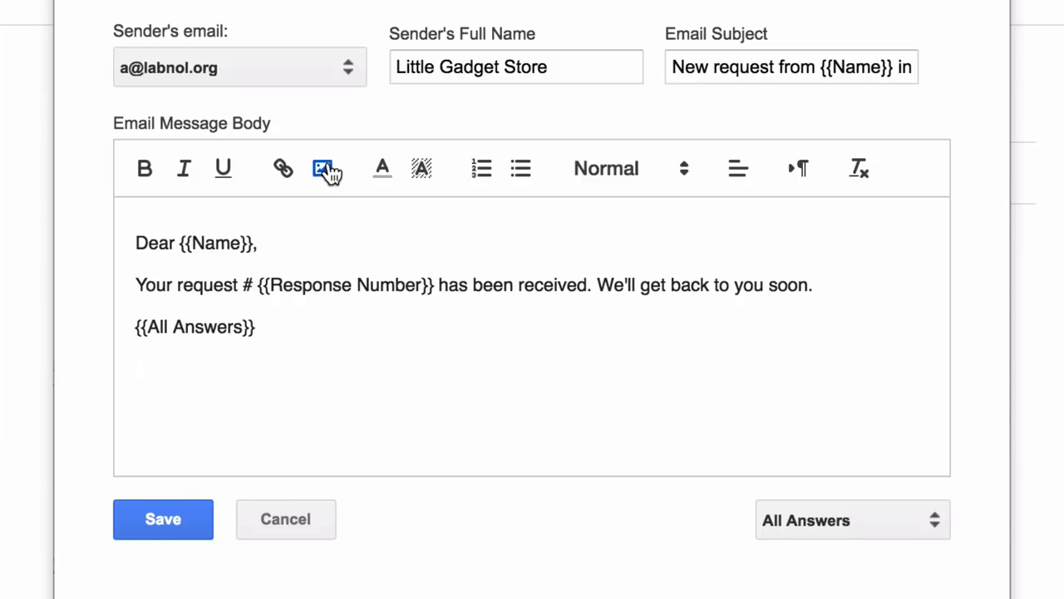
- Insert the LittleGadgetStore.png logo image into the email message
click(325, 170)
scroll(841, 77, up, 1)
scroll(841, 77, down, 3)
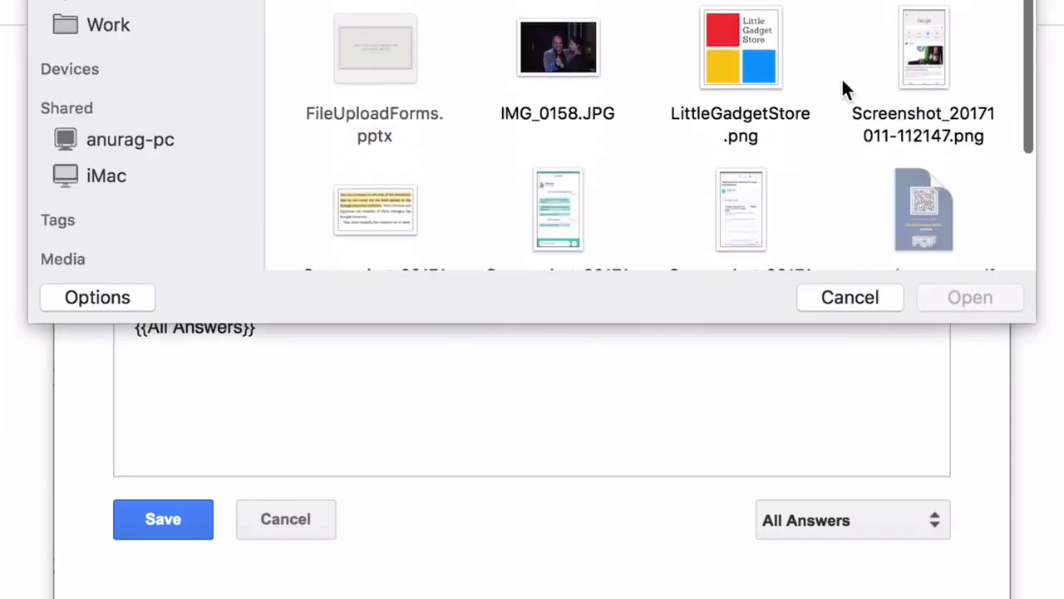
click(773, 53)
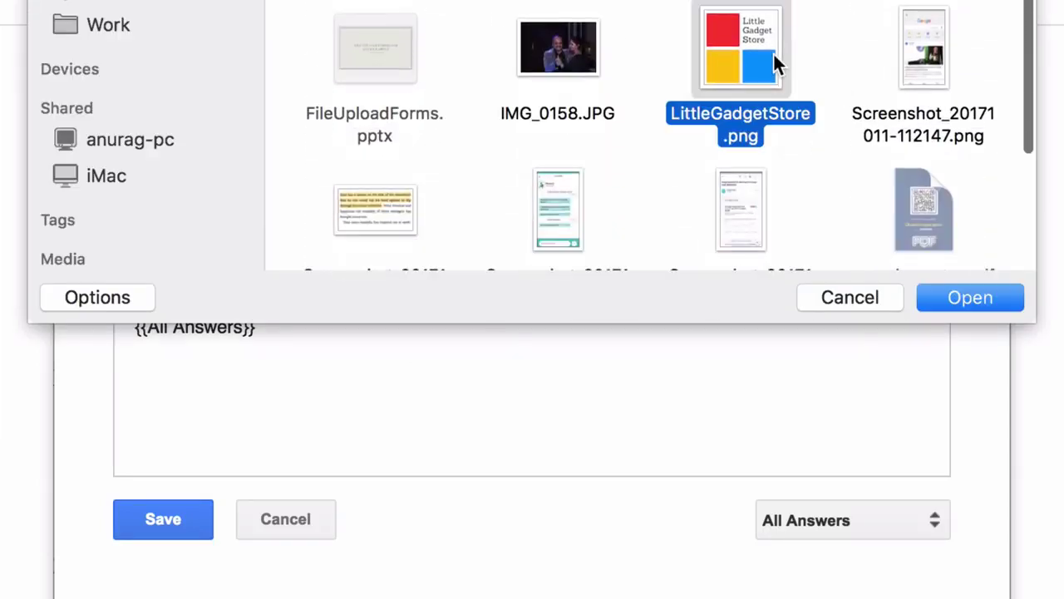
click(987, 297)
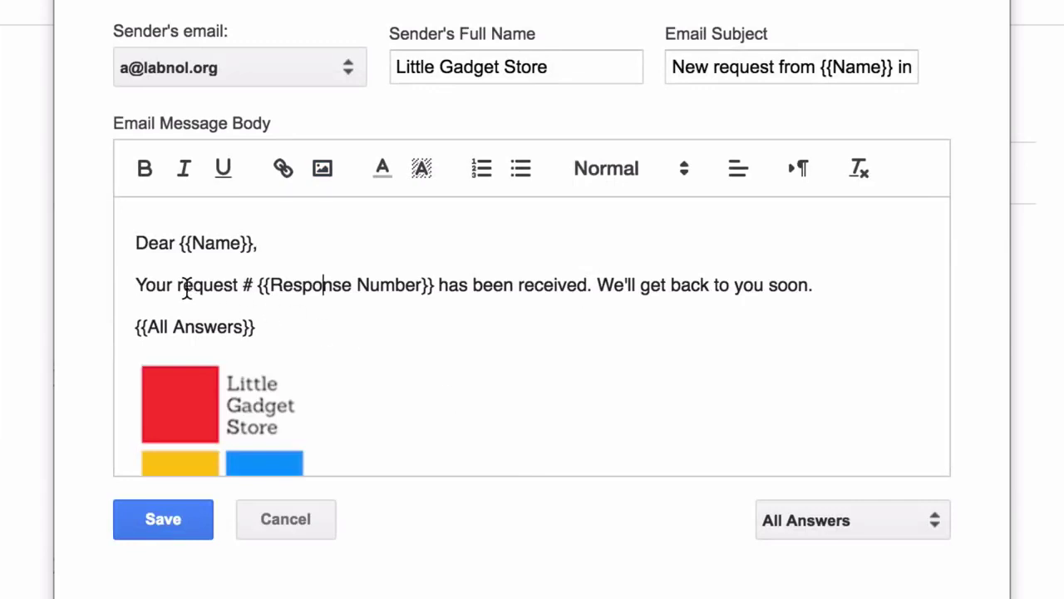
- Highlight 'request # {{Response Number}}' in yellow and make 'soon' bold
drag(178, 284, 432, 275)
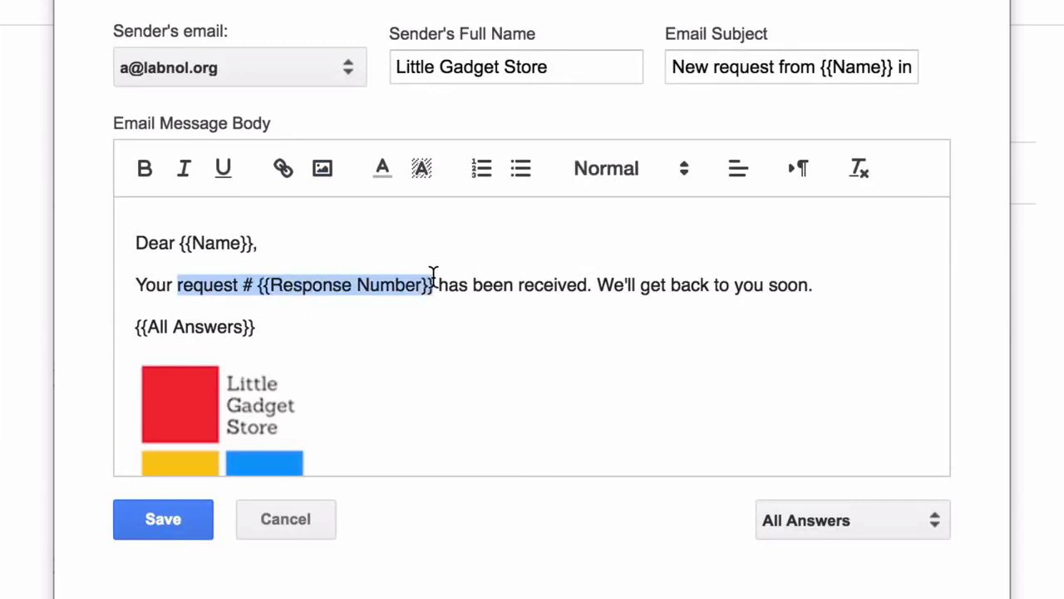
click(422, 169)
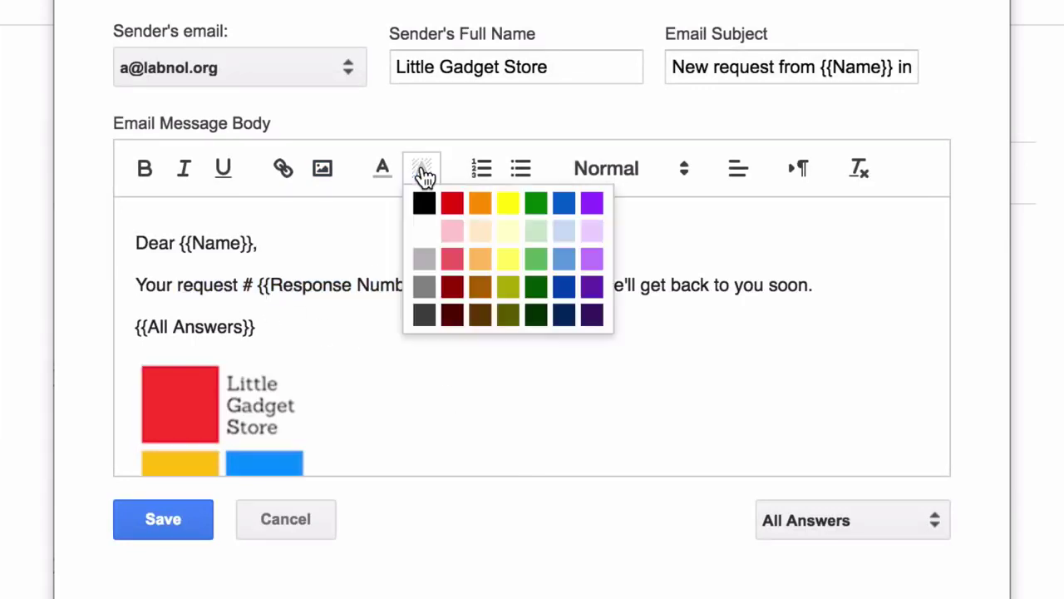
click(507, 204)
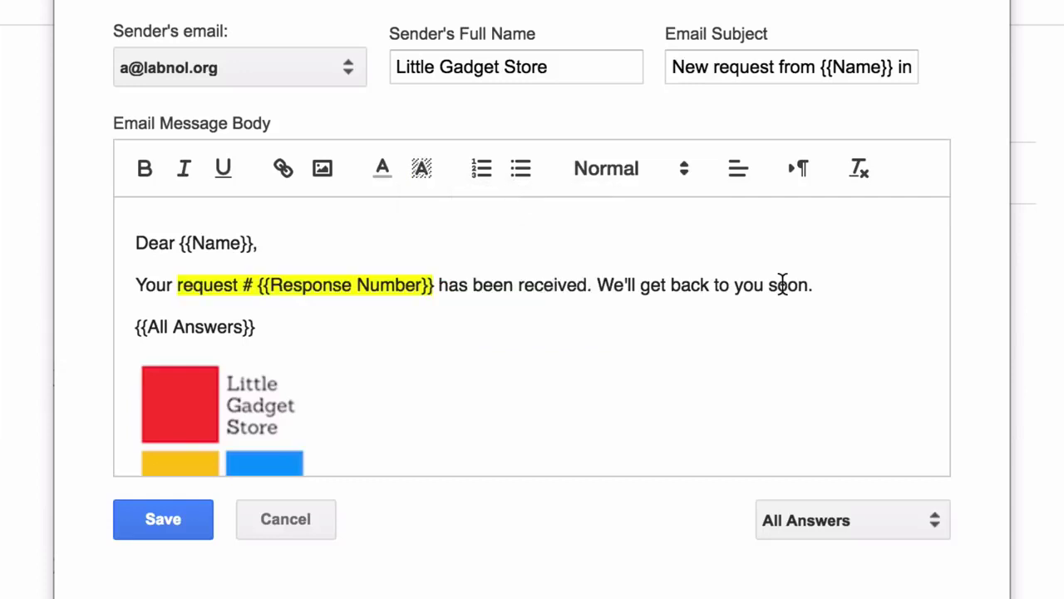
double_click(782, 282)
click(139, 174)
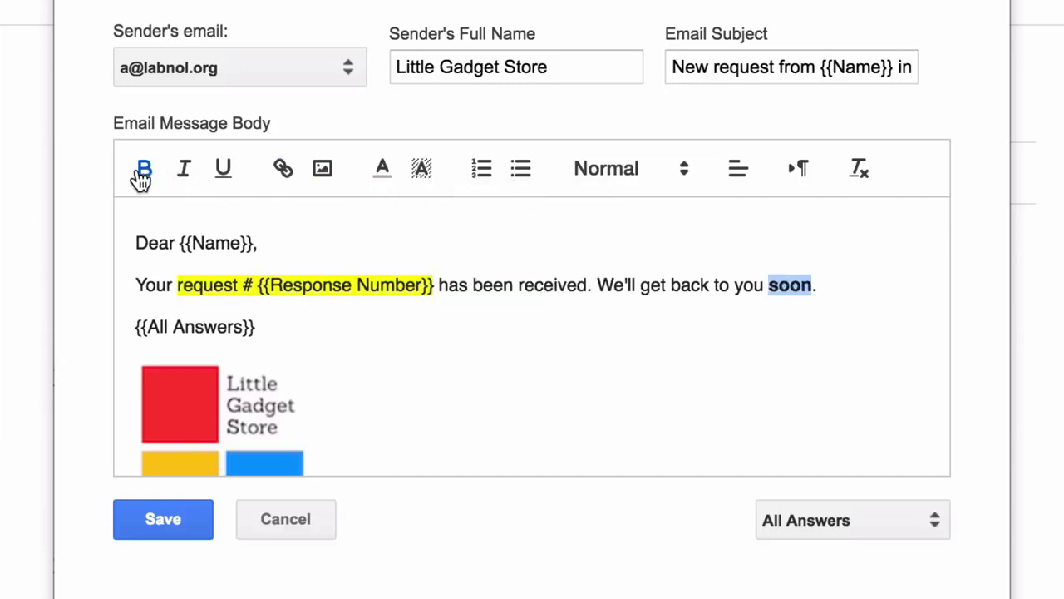
click(776, 331)
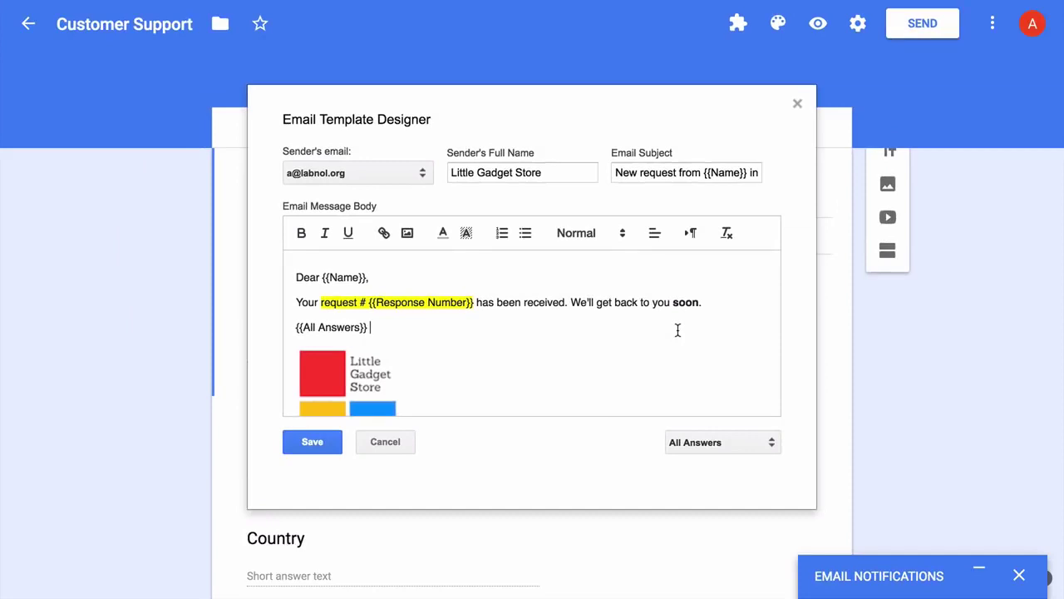
- Save the email template and continue to the conditional and PDF options
click(313, 442)
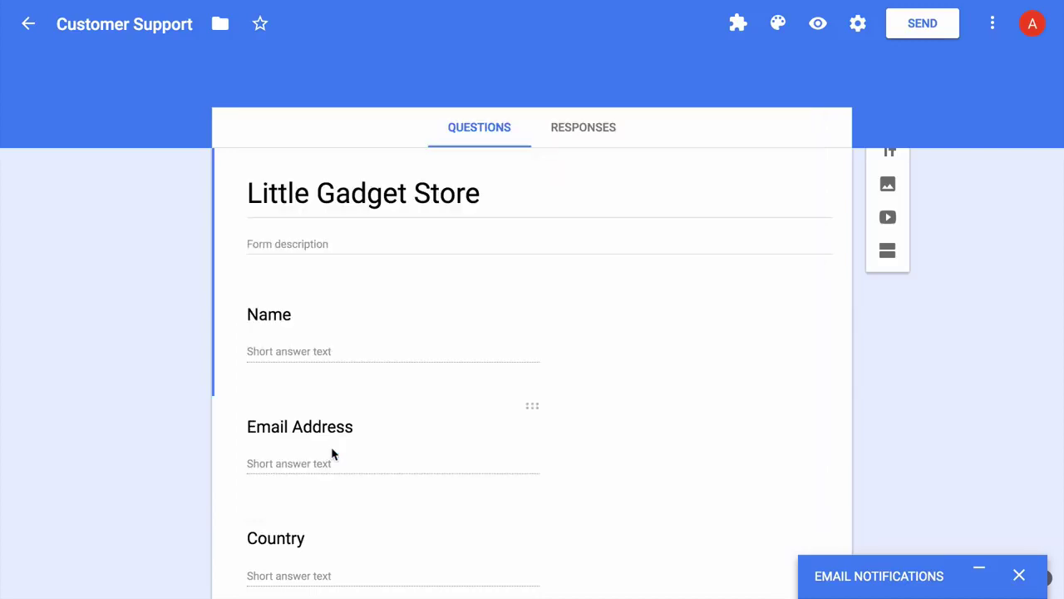
click(984, 573)
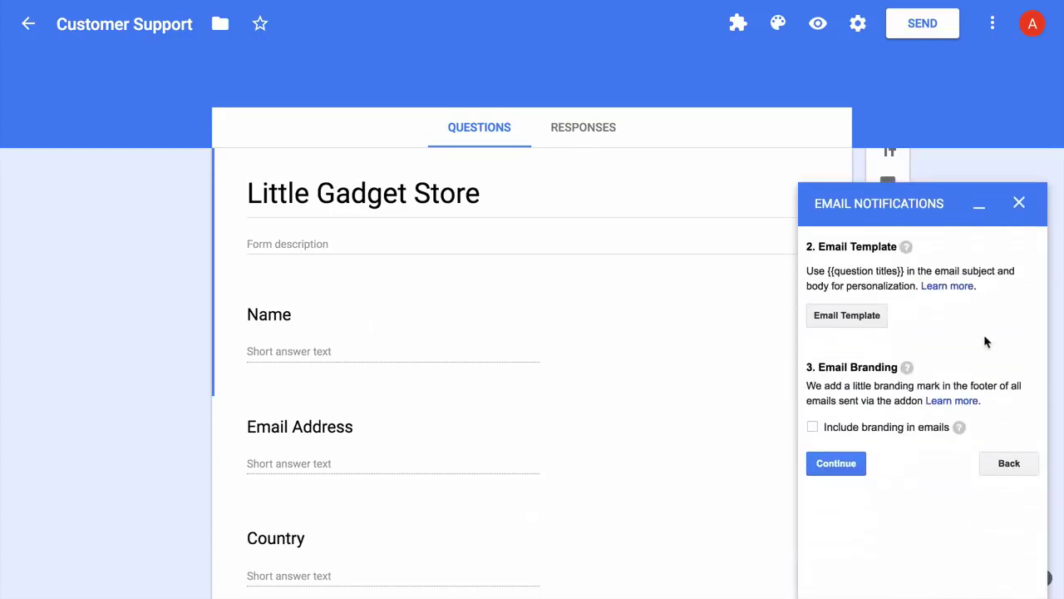
click(836, 463)
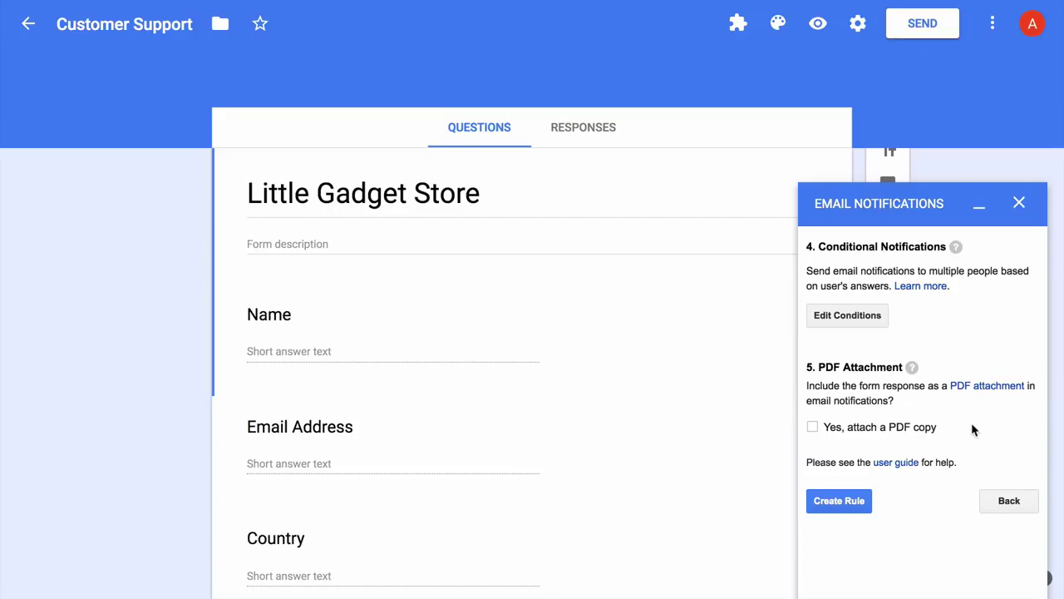
- Attach a PDF copy named {{Response Number}}.pdf, create the rule, and close the panel
click(813, 427)
click(879, 475)
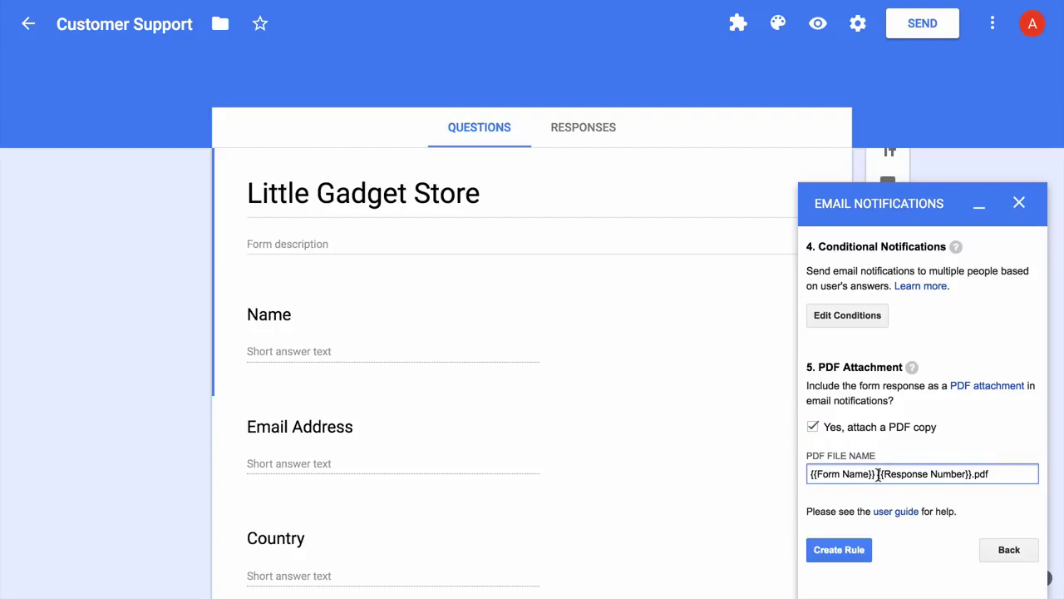
drag(879, 475, 811, 474)
key(BackSpace)
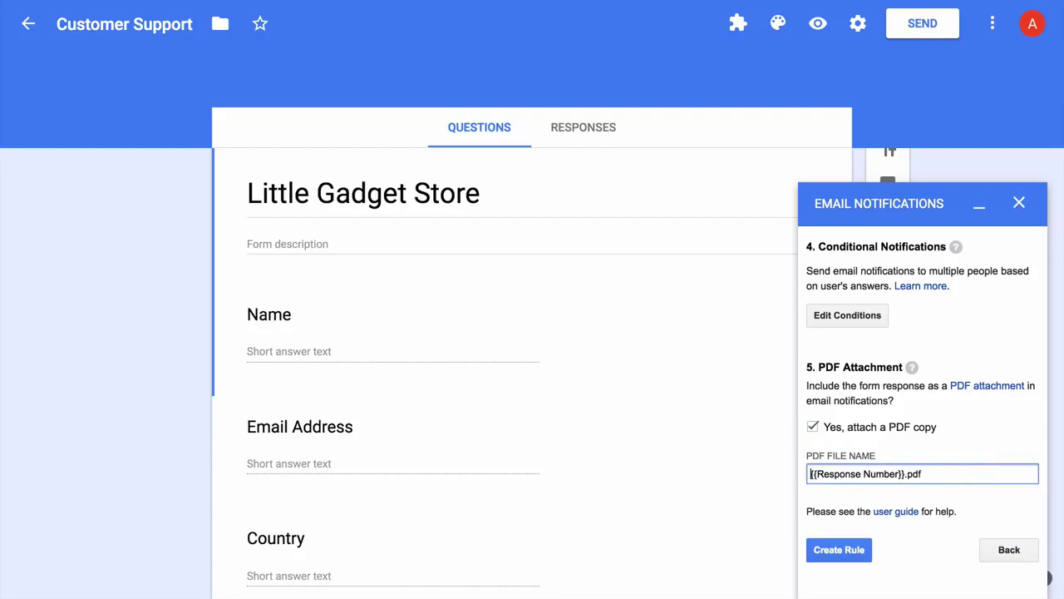
click(845, 551)
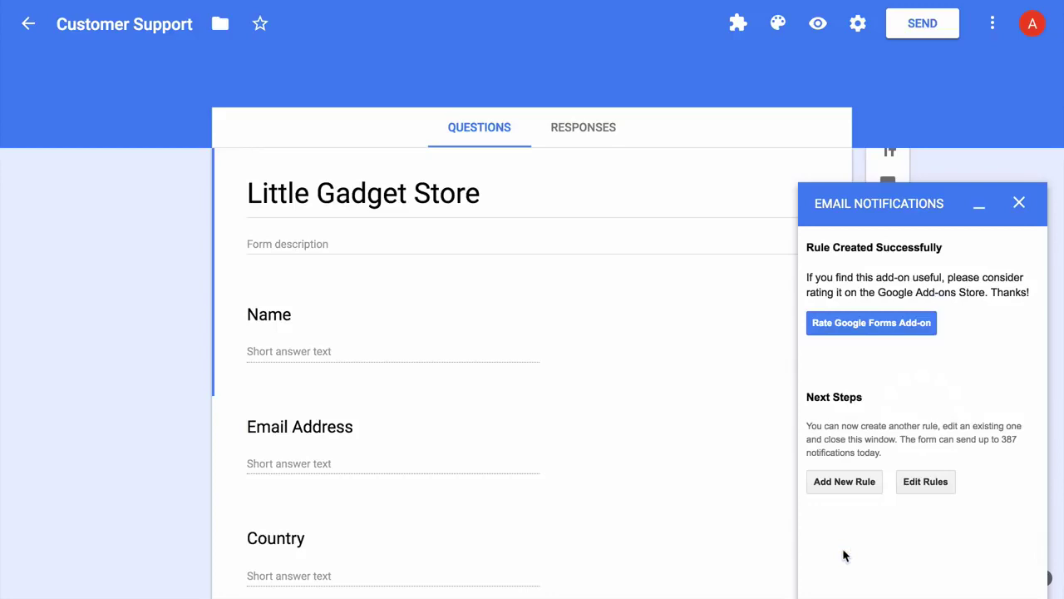
click(1019, 204)
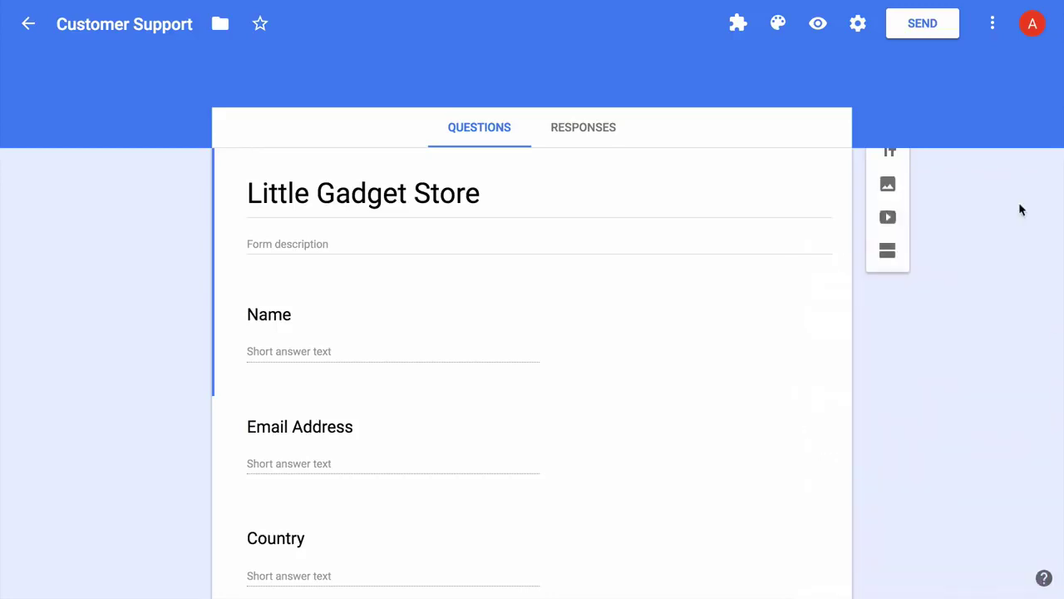
- In the form preview, enter a test name, email address and country USA
click(818, 25)
scroll(864, 200, down, 2)
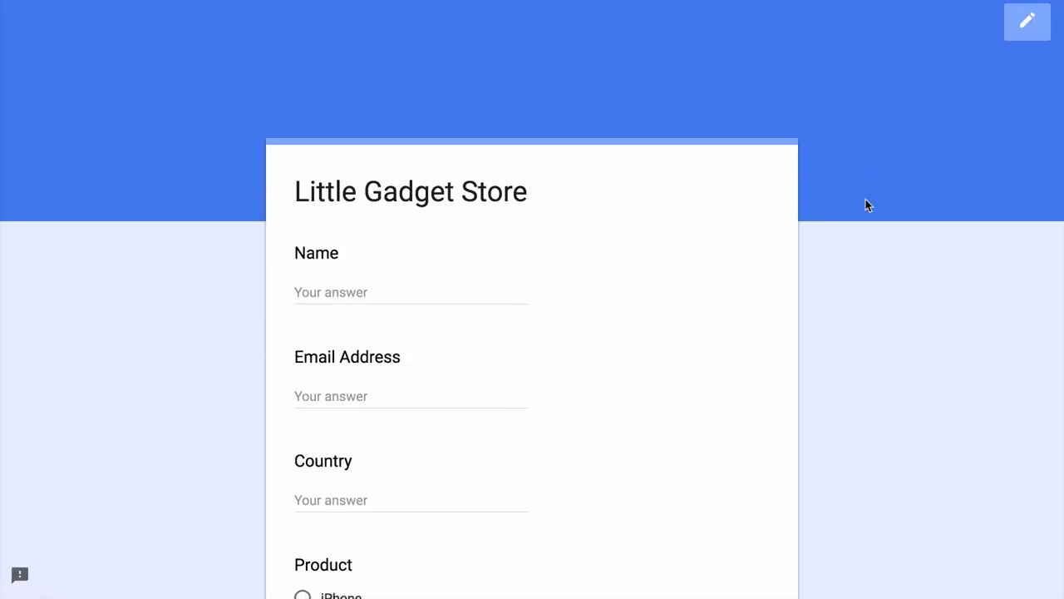
click(457, 175)
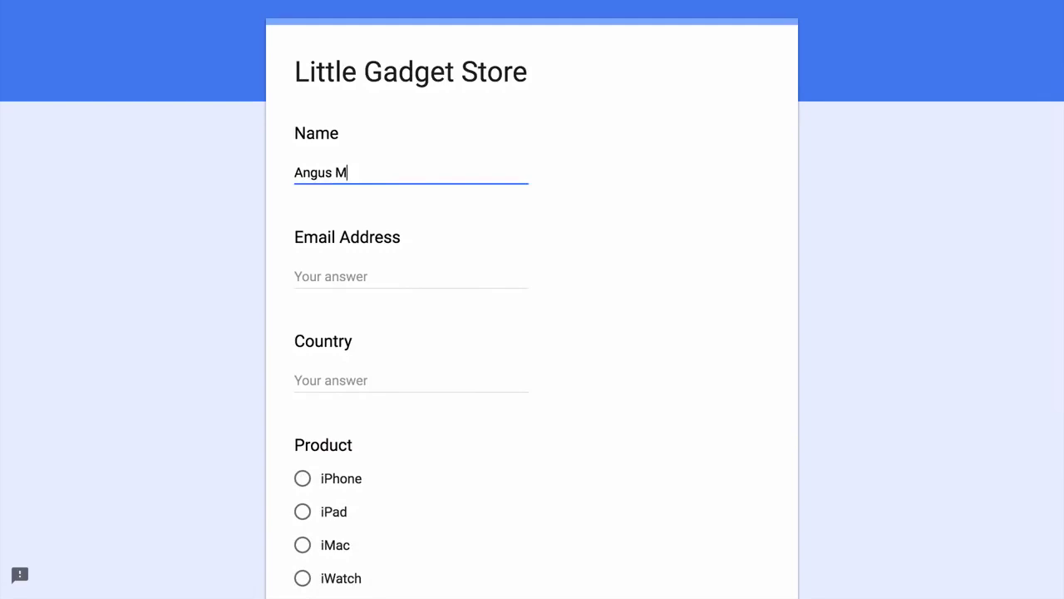
key(Tab)
text(angus@example.com)
key(Tab)
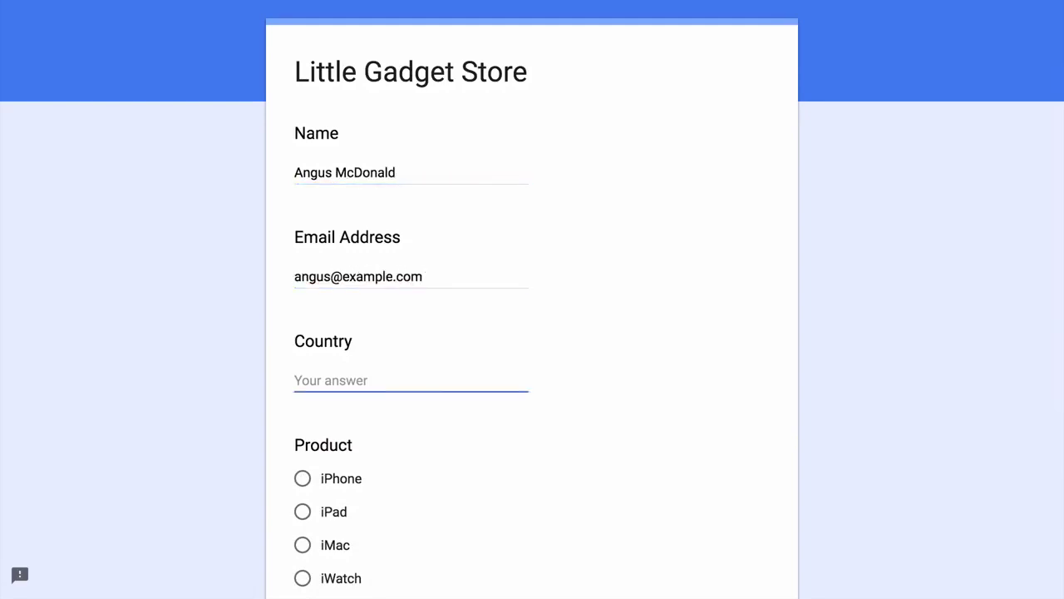
text(USA)
- Choose iPhone and ask 'Do you have a store in New York? Please send me the contact details.'
scroll(297, 313, down, 2)
click(301, 305)
scroll(497, 328, down, 2)
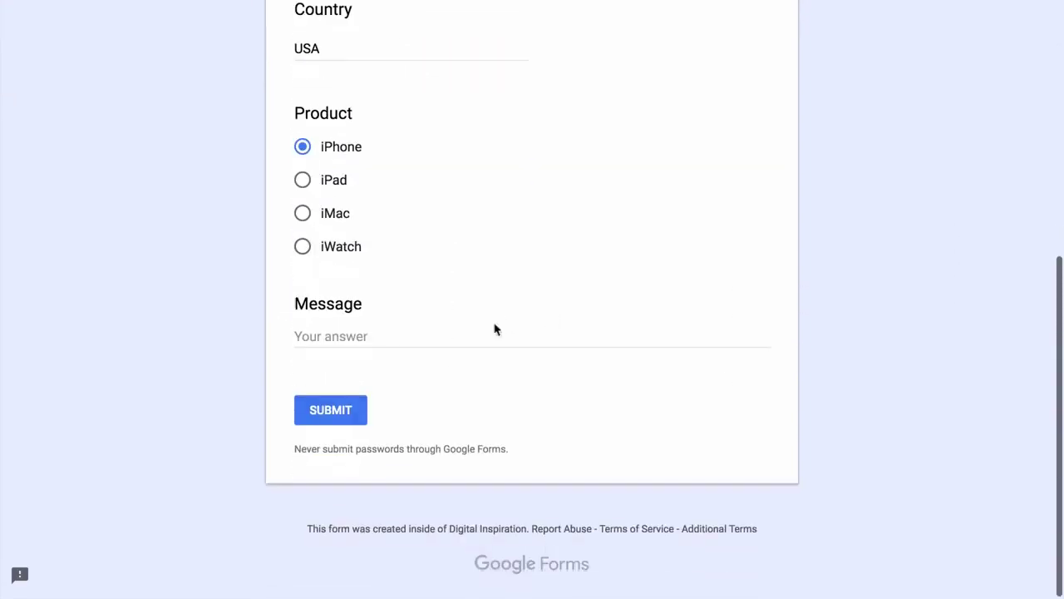
click(496, 333)
text(Do you have a store in New York? Please send me )
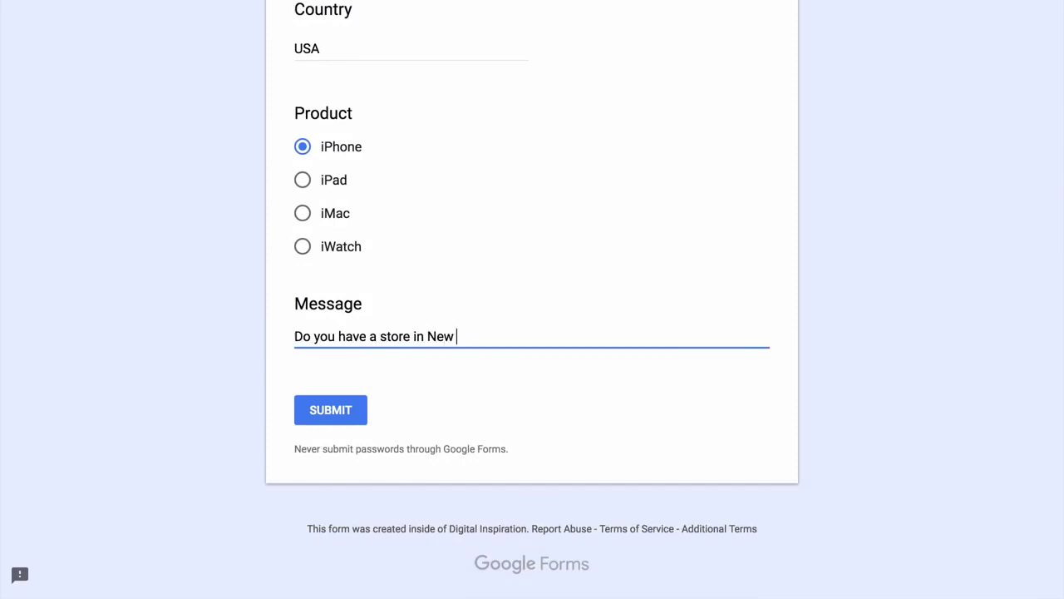
text(the contact details.)
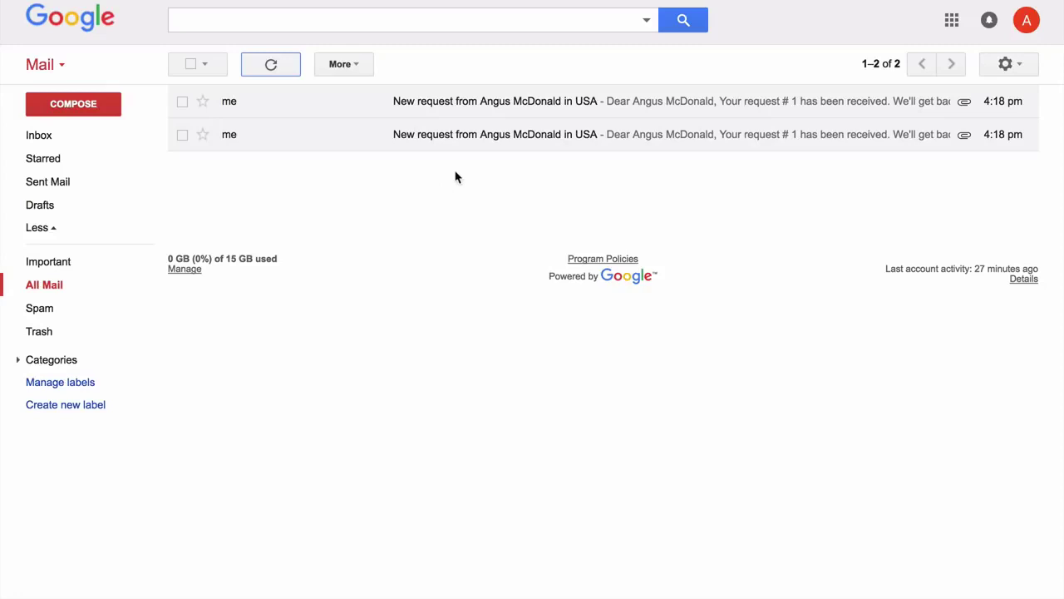
- Open both 'New request from … in USA' emails in All Mail to check answers and 1.pdf
click(496, 148)
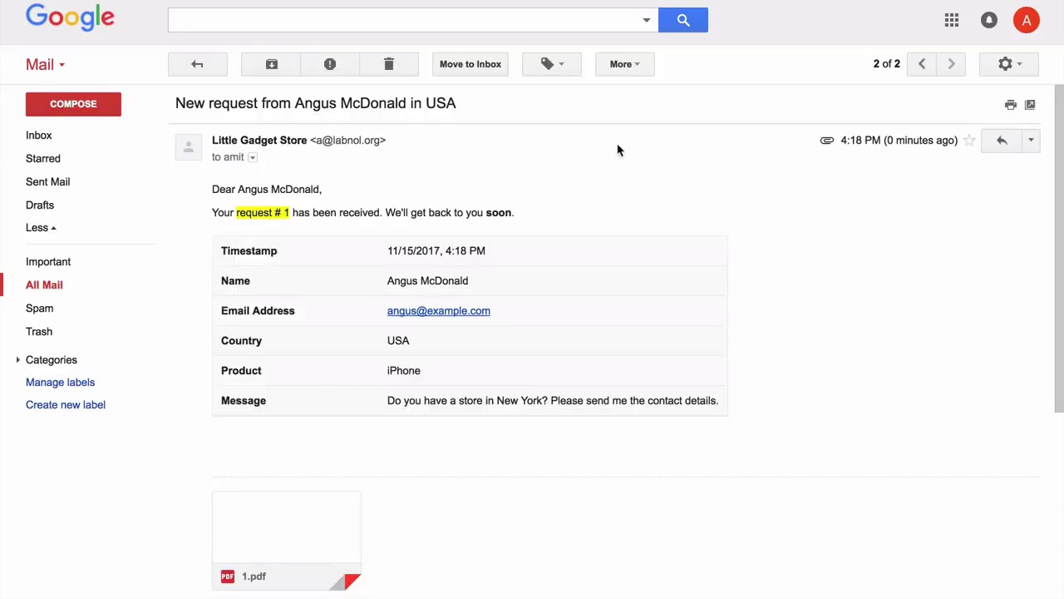
click(200, 63)
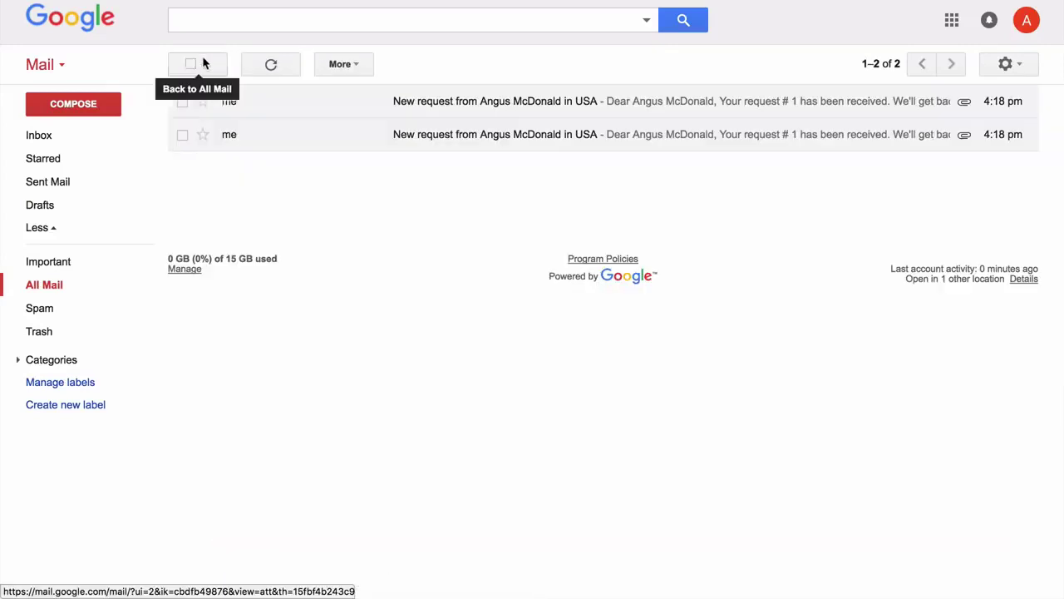
click(587, 102)
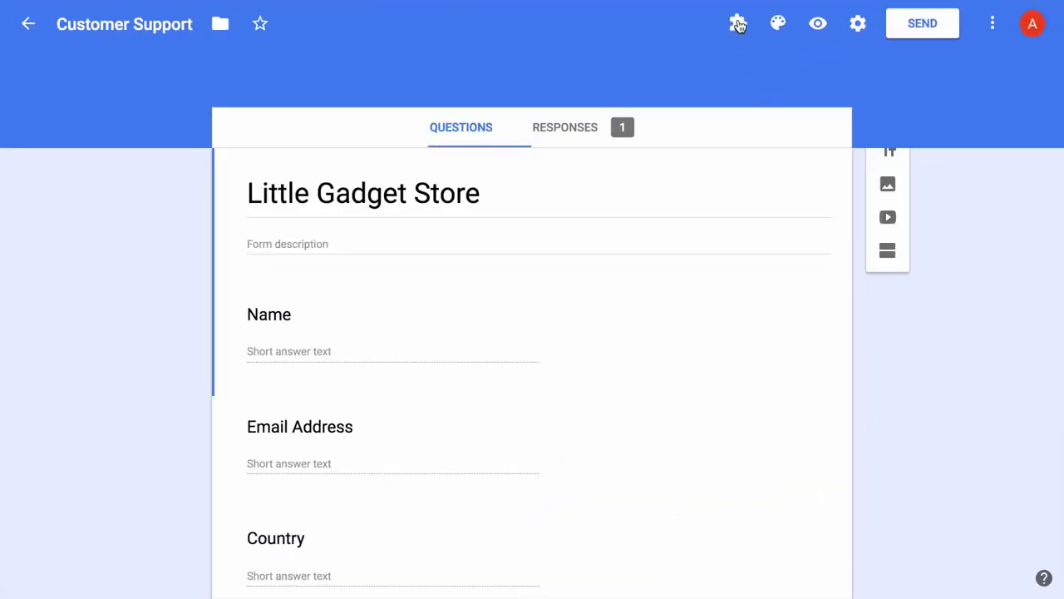
- Open the saved 'Notify Form Owner and Form Respondent' rule for editing in the add-on
click(739, 26)
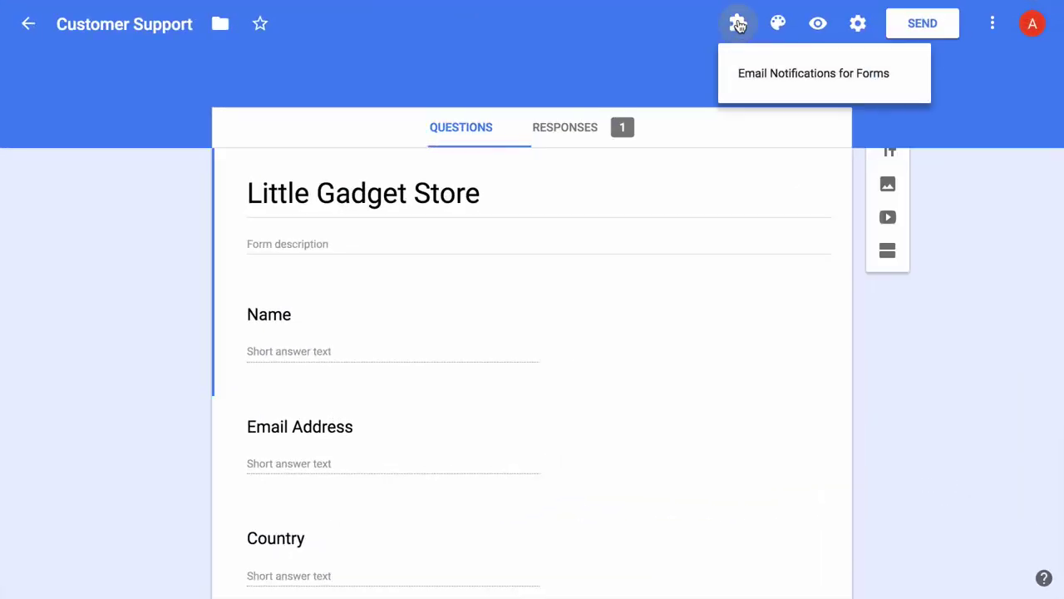
click(804, 74)
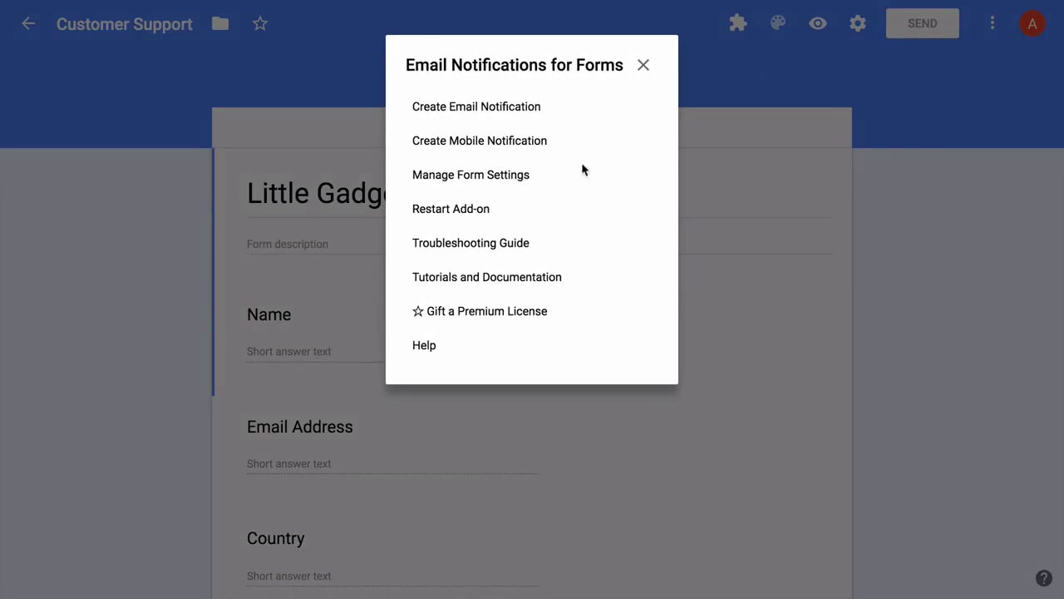
click(506, 176)
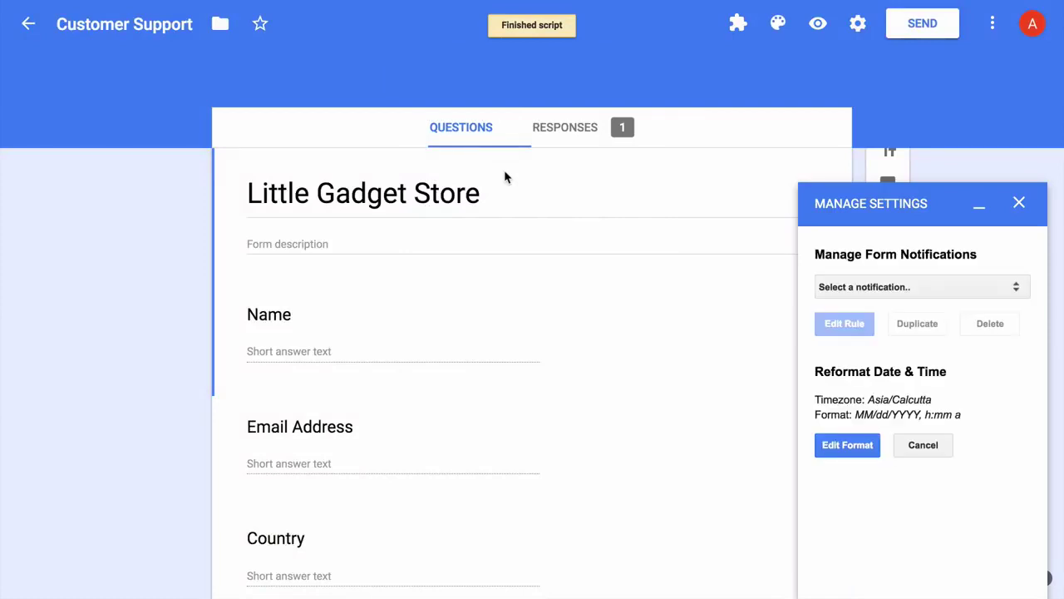
click(998, 286)
click(995, 301)
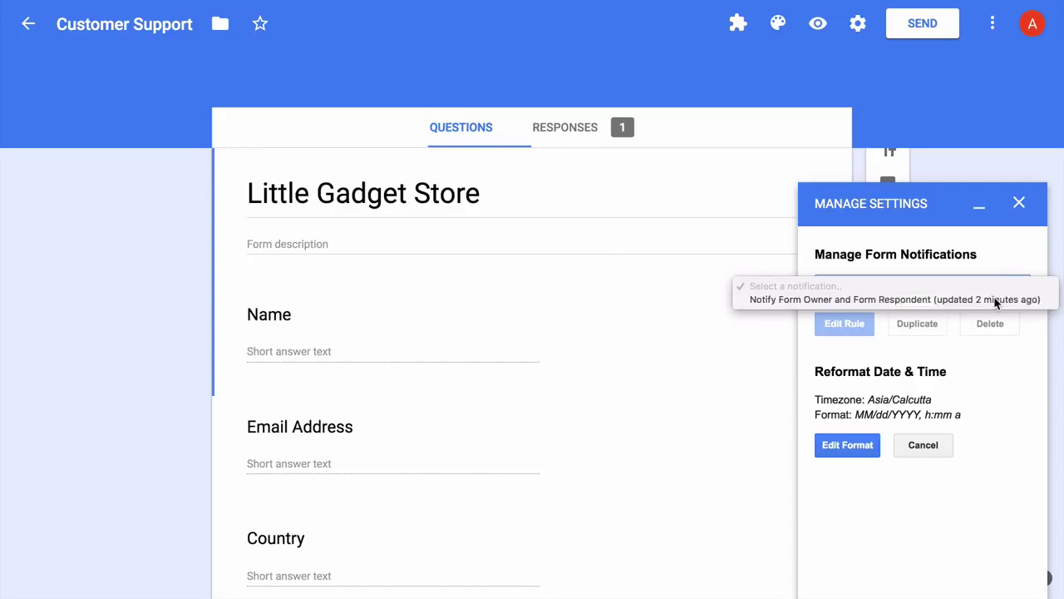
click(853, 331)
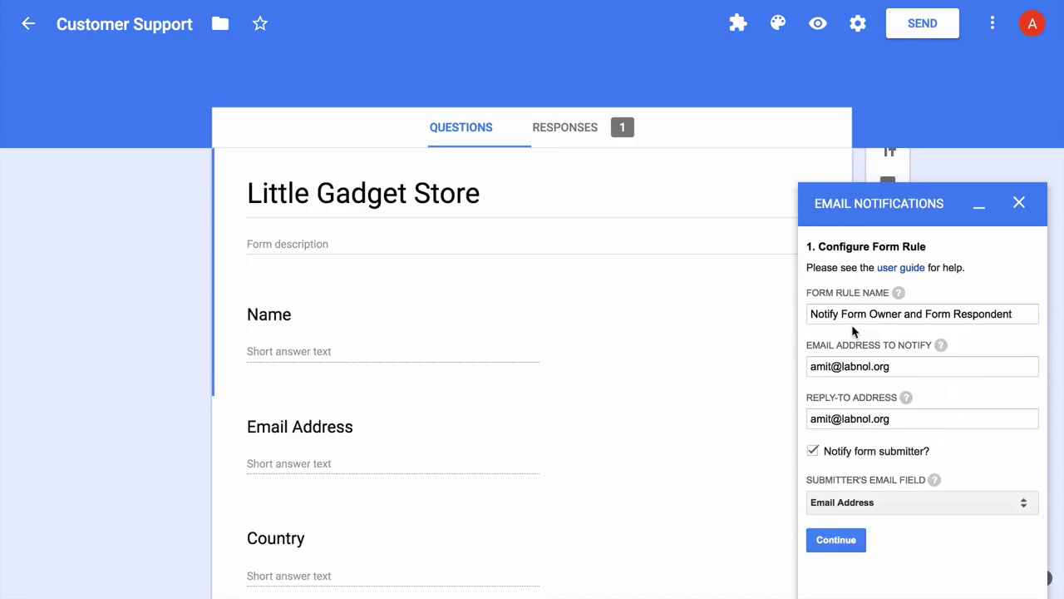
- Rename the rule to 'Notify Form Respondent' and clear the owner's notify address
double_click(848, 315)
drag(848, 316, 923, 316)
key(BackSpace)
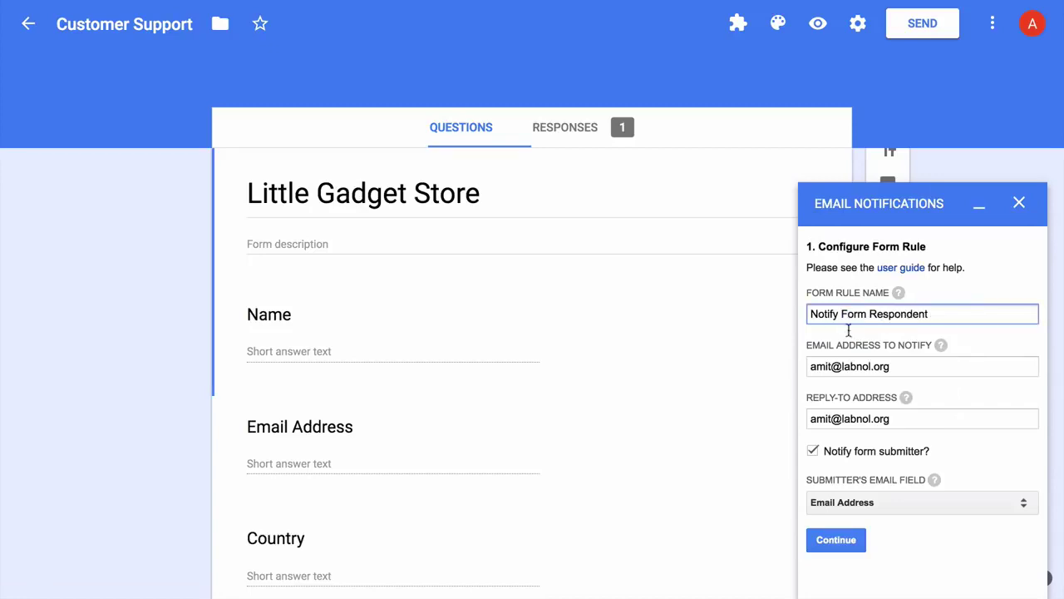
triple_click(905, 366)
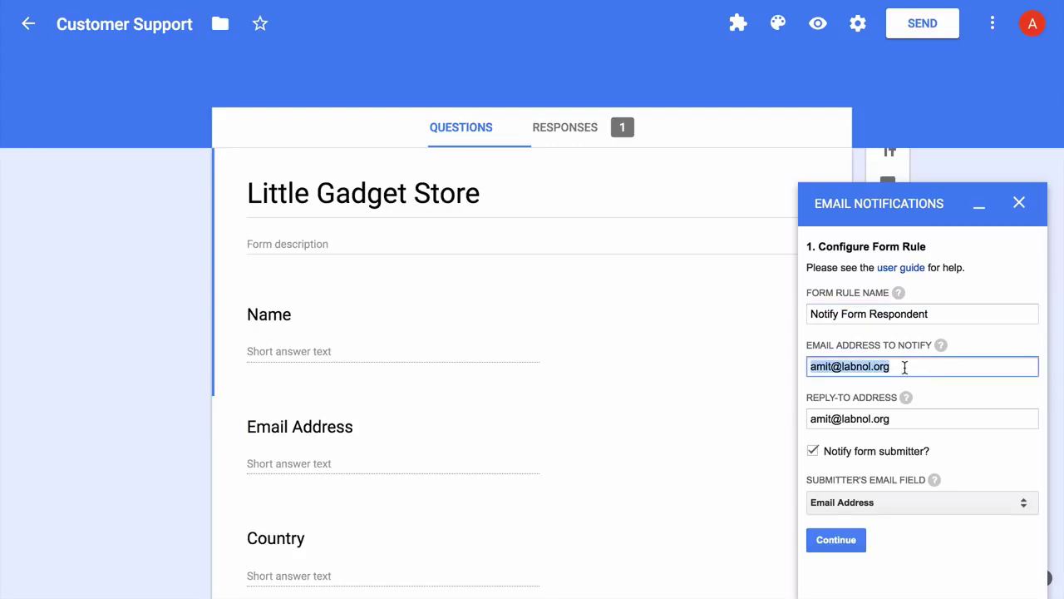
key(BackSpace)
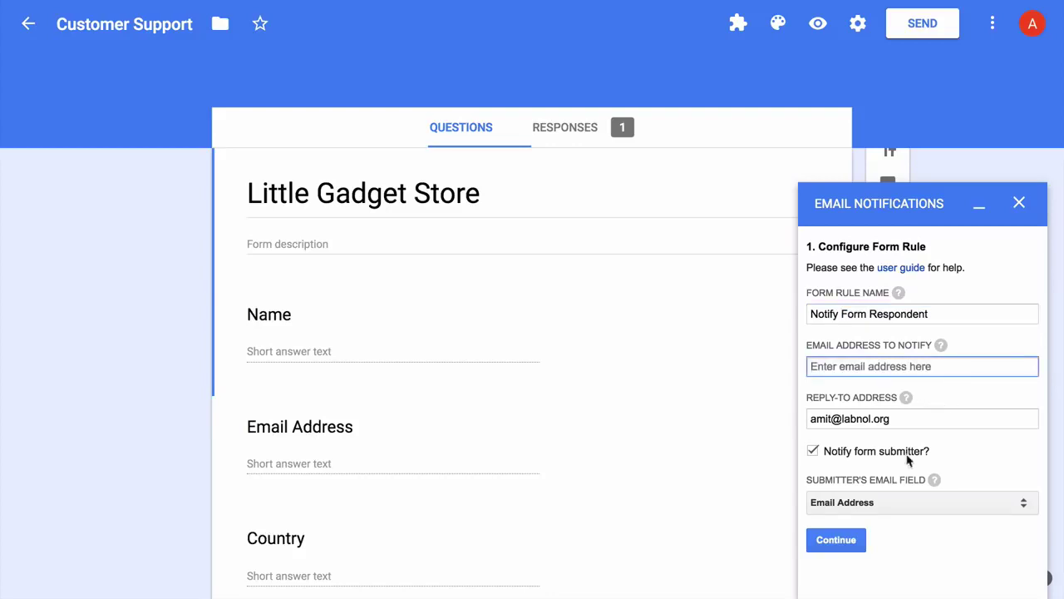
click(935, 549)
- Step through the template and PDF settings, update the rule, and close the panel
click(842, 537)
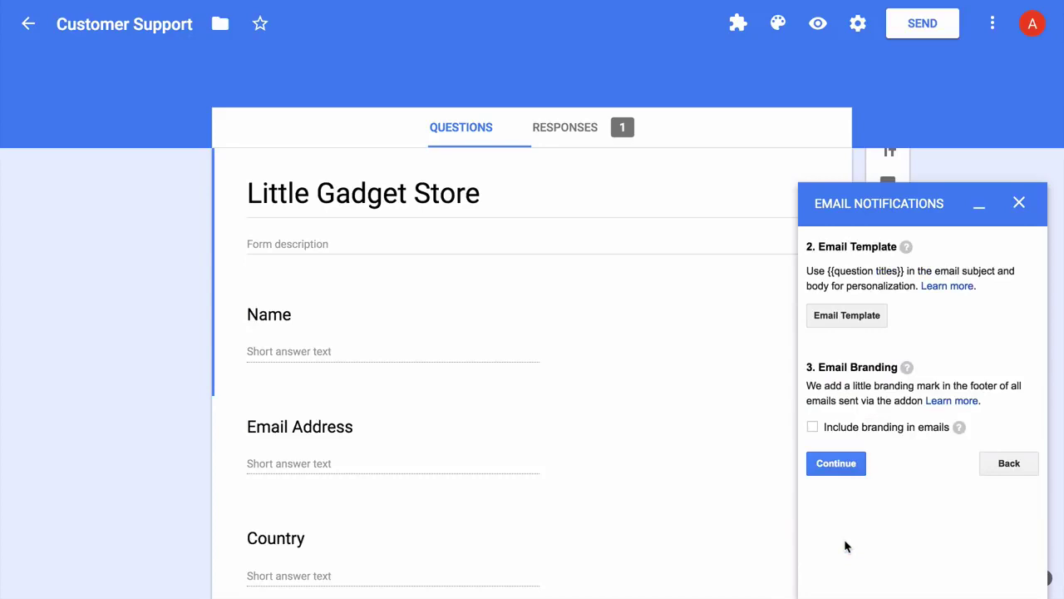
click(850, 464)
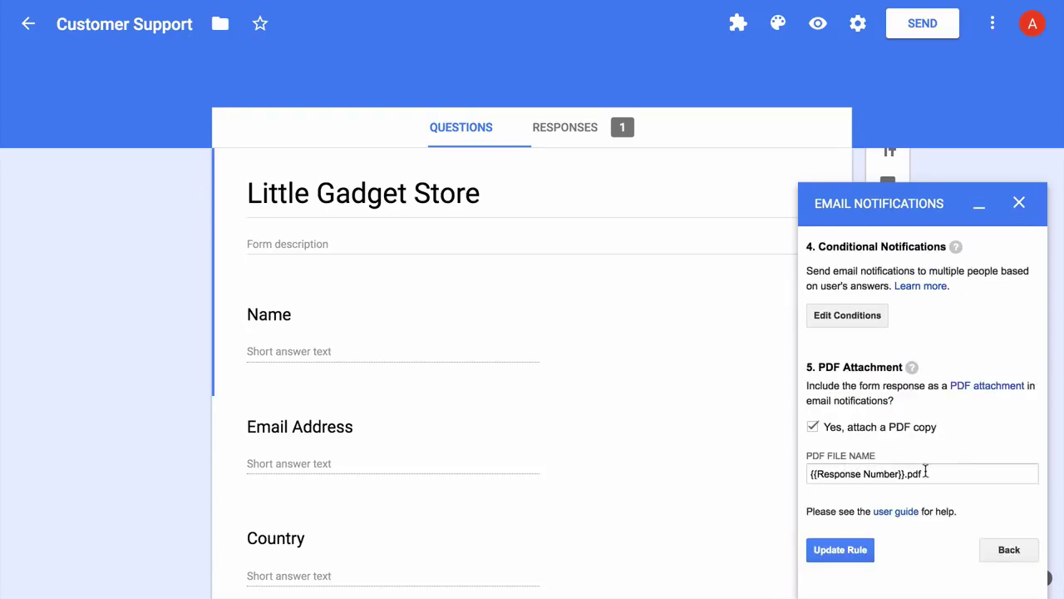
click(848, 550)
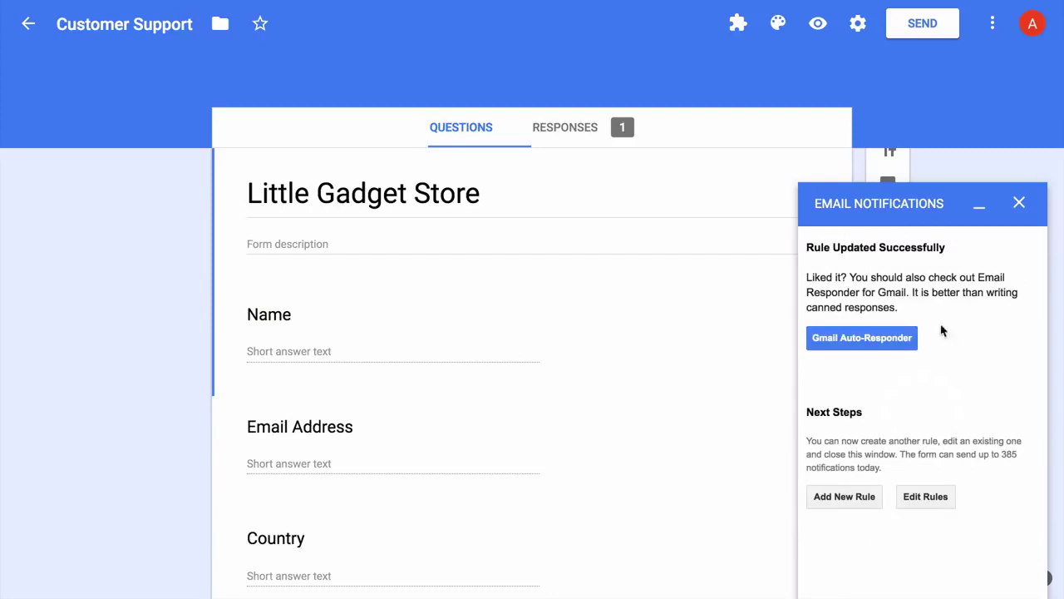
click(1020, 202)
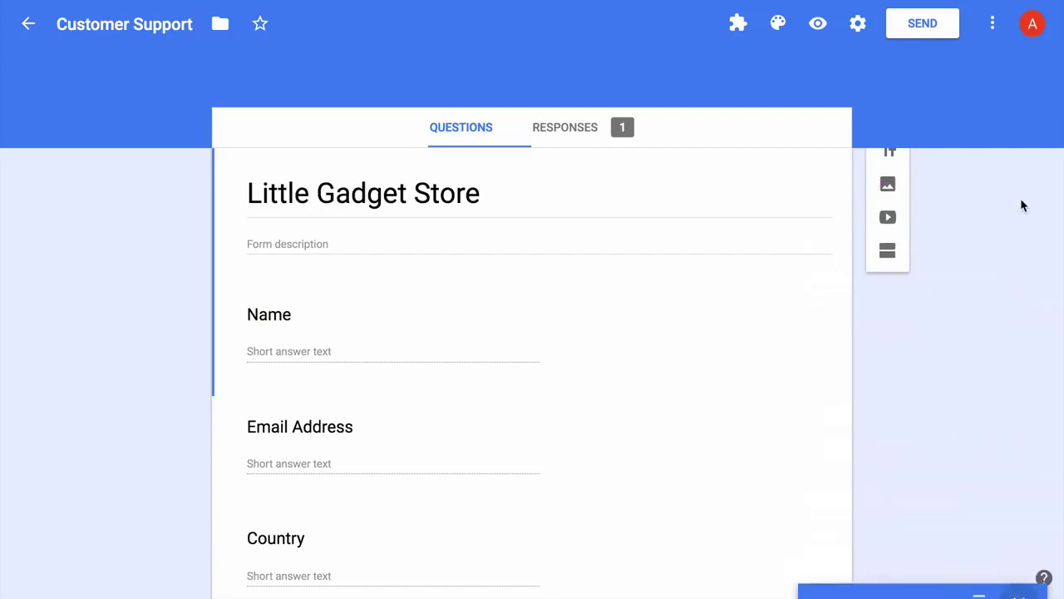
- Start a new Email Notifications for Forms rule named 'For Internal Use'
click(739, 24)
click(817, 73)
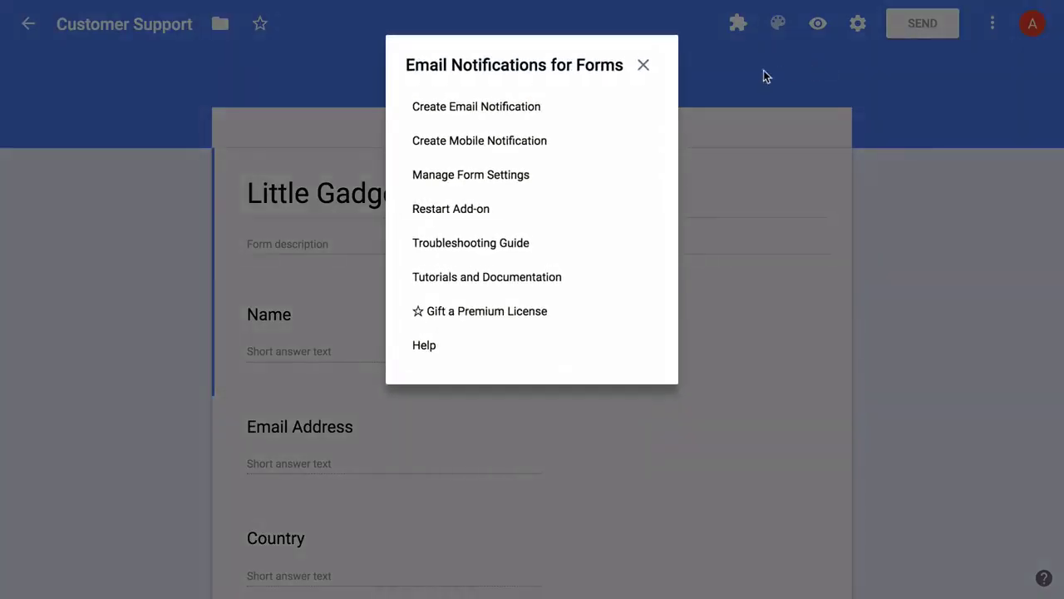
click(515, 107)
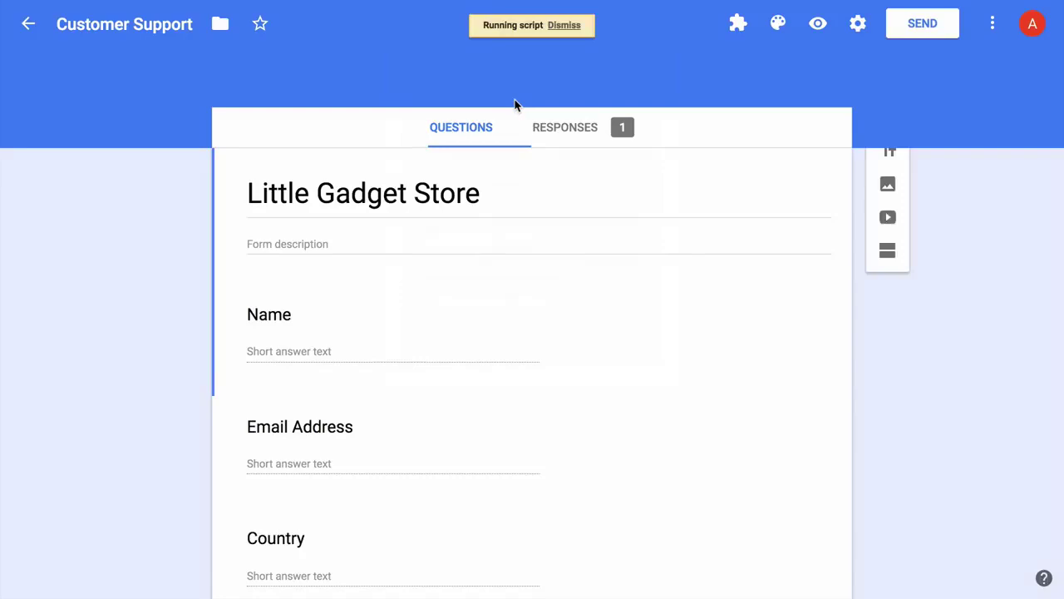
click(943, 313)
text(For Internal Use)
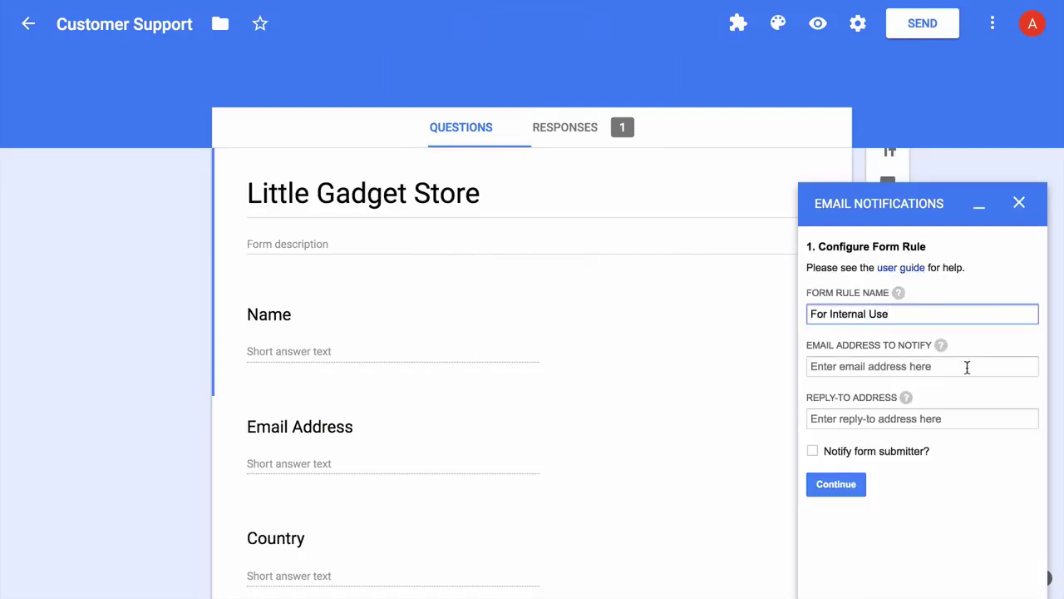
click(969, 396)
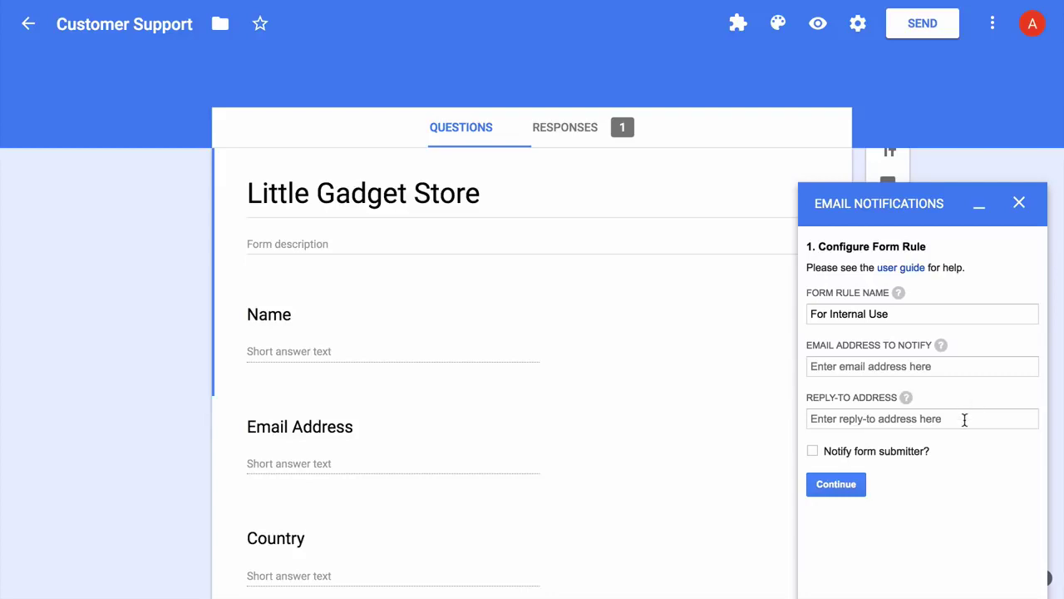
- Enter the rule's reply-to address and continue to the Email Template designer
click(964, 418)
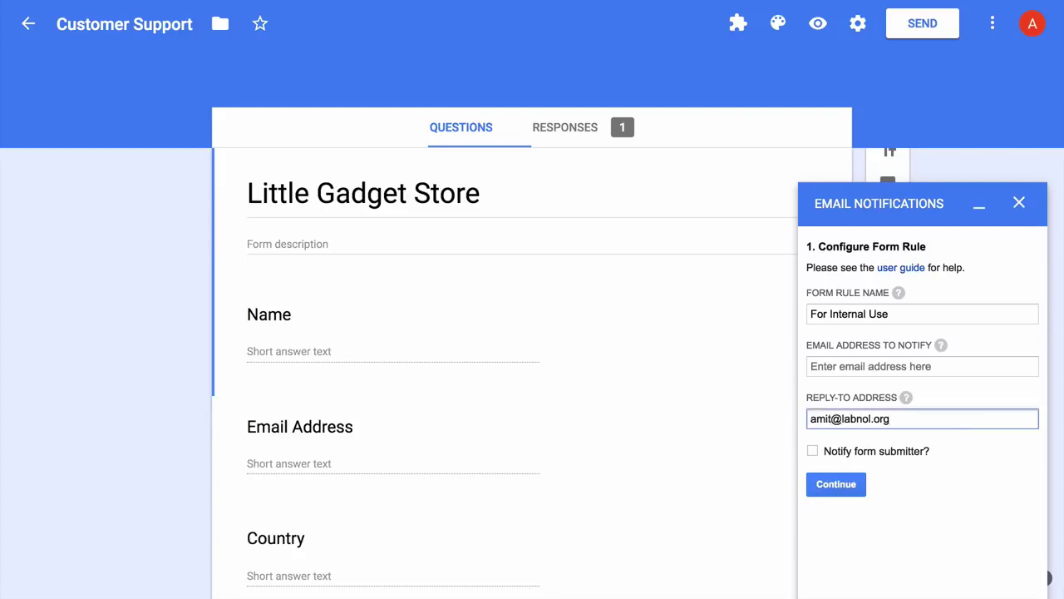
click(953, 530)
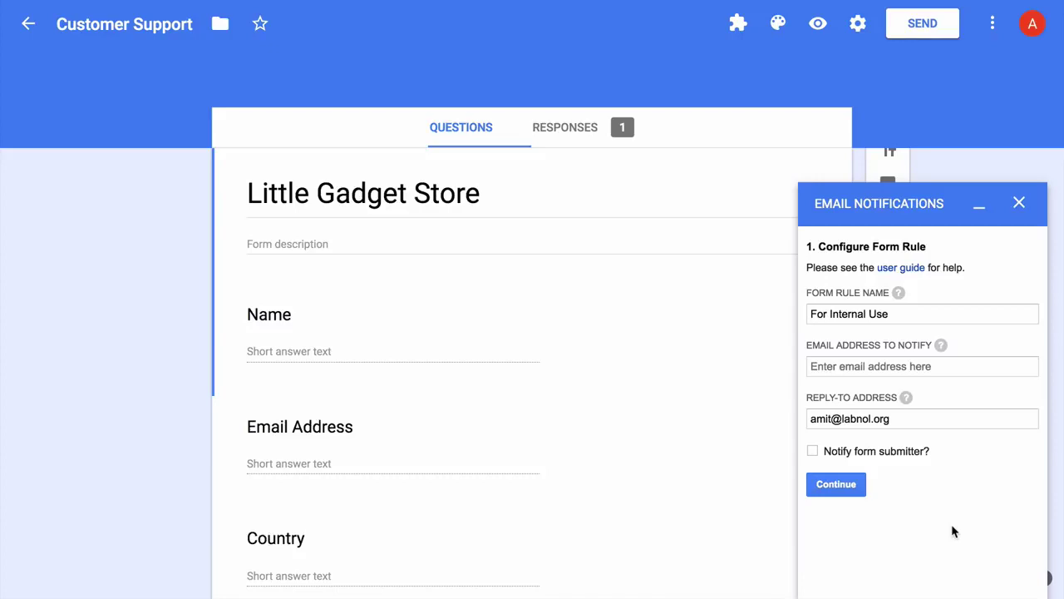
click(852, 491)
click(871, 317)
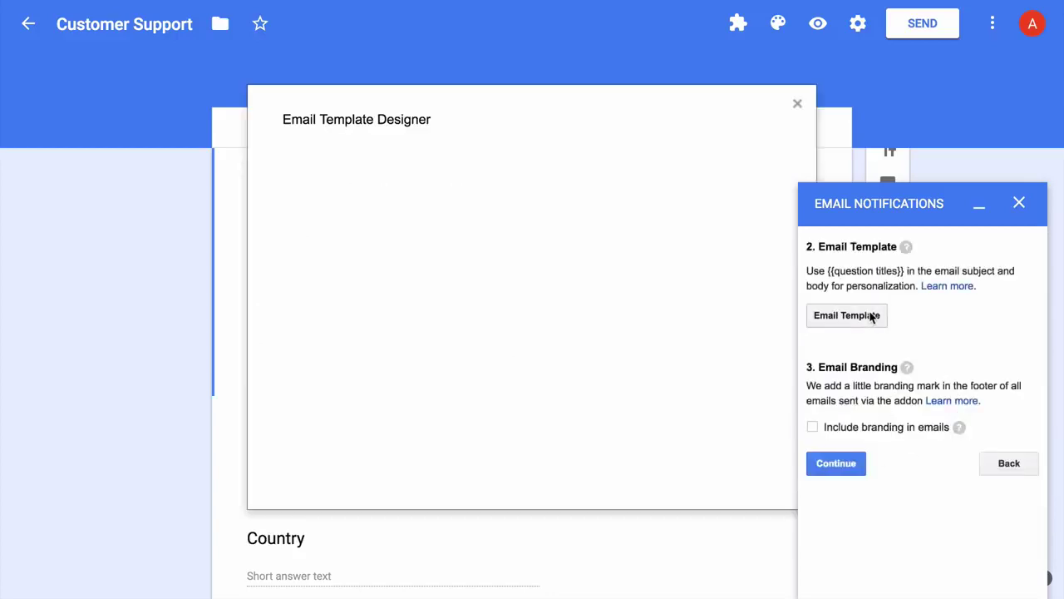
- Set sender name 'Little Gadget Store' and subject 'New request for {{Product}} from {{Country}}'
click(978, 204)
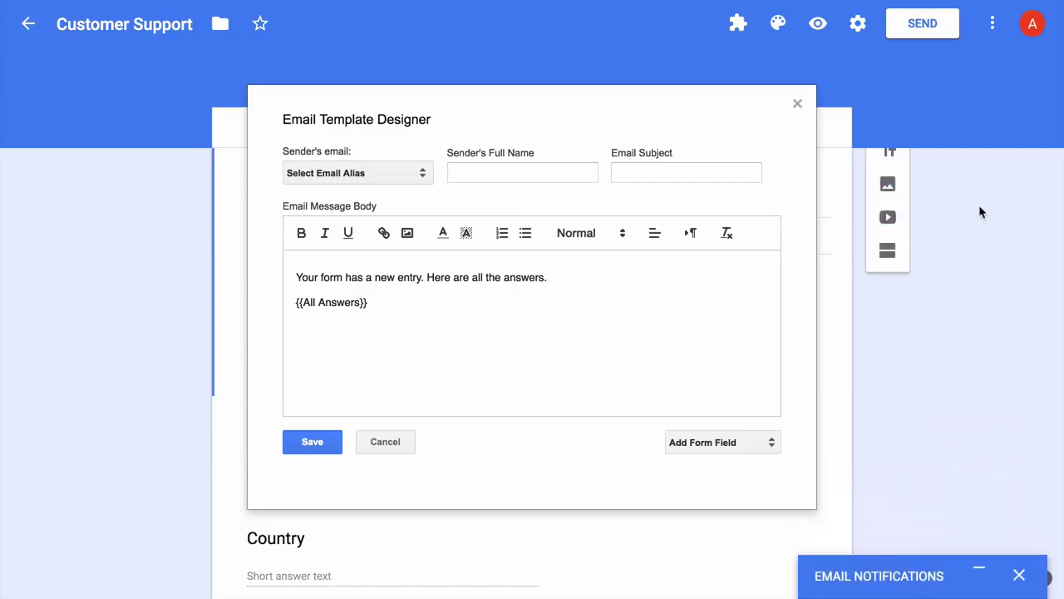
click(416, 174)
click(414, 184)
click(502, 170)
text(L)
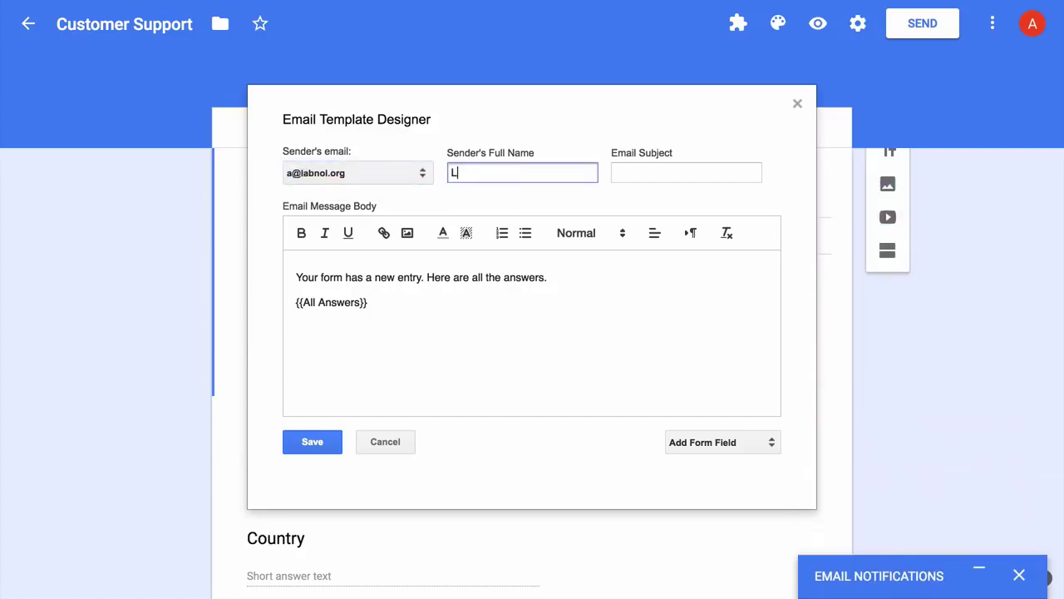
text(ittle Gadget Store)
click(686, 172)
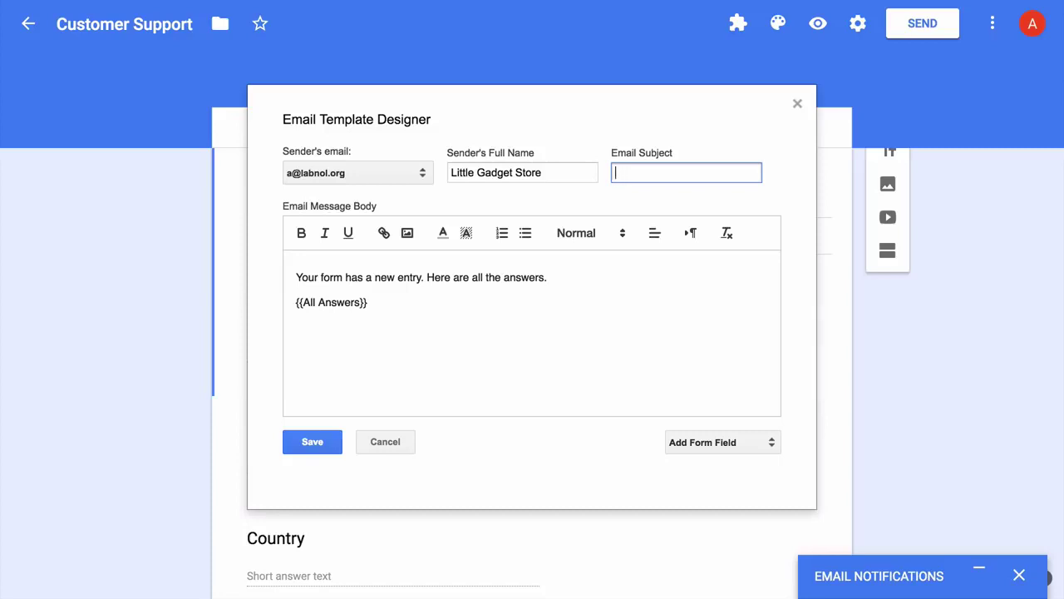
text(New request for {{Product}})
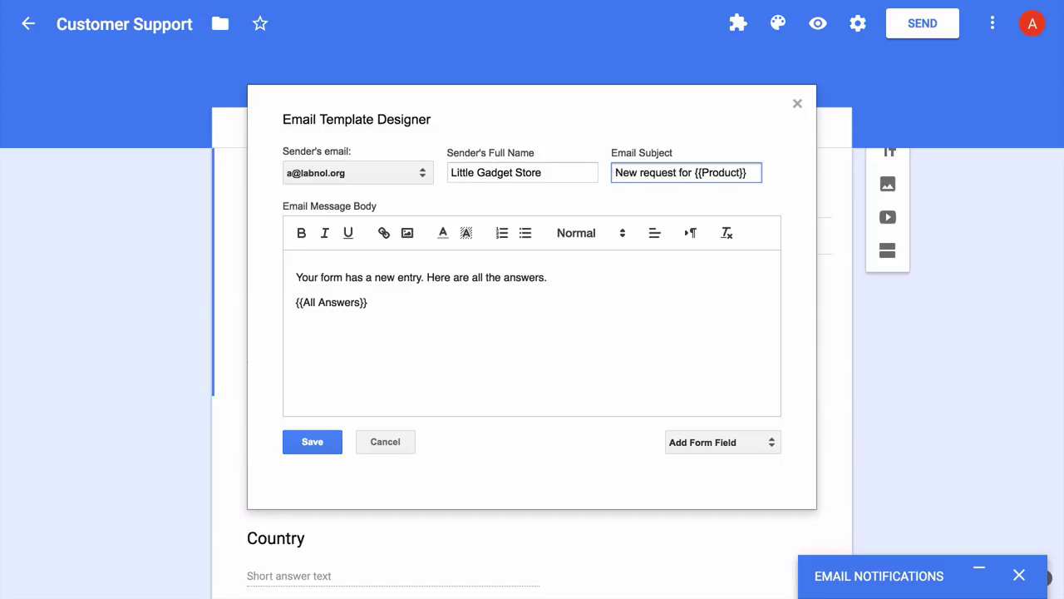
text( from {{Country}})
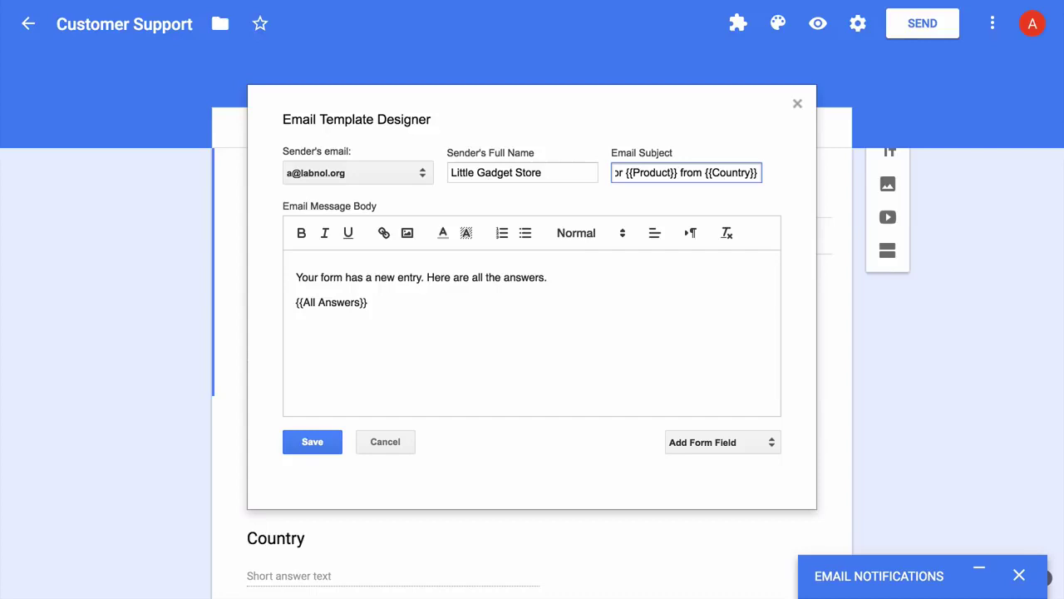
- Replace the body with 'Request number {{Response Number}} {{Name}} from {{Country}} submitted a ticket.'
click(500, 334)
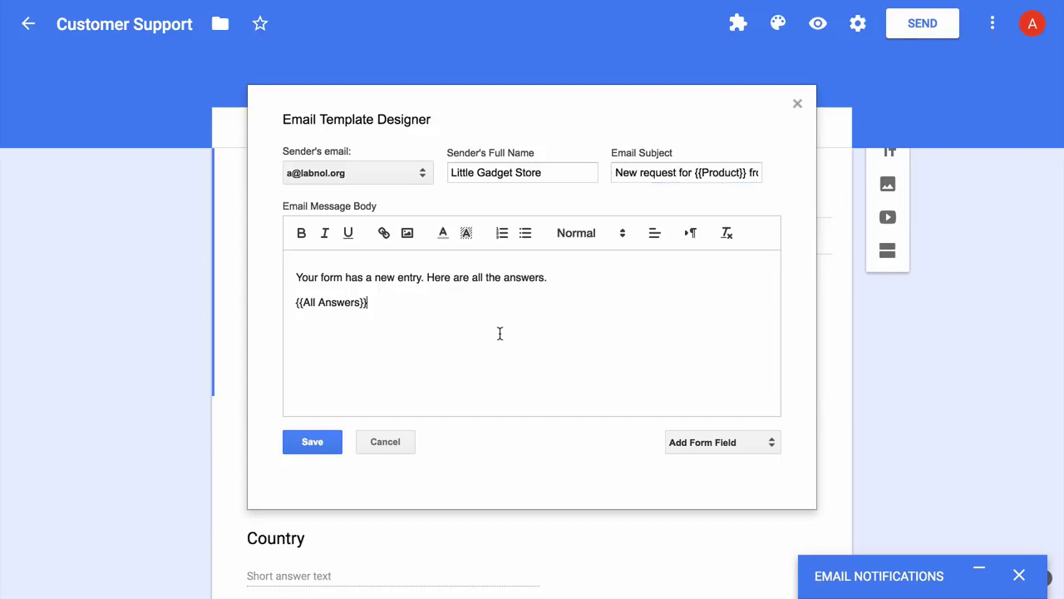
key(ctrl+a)
text(Reque)
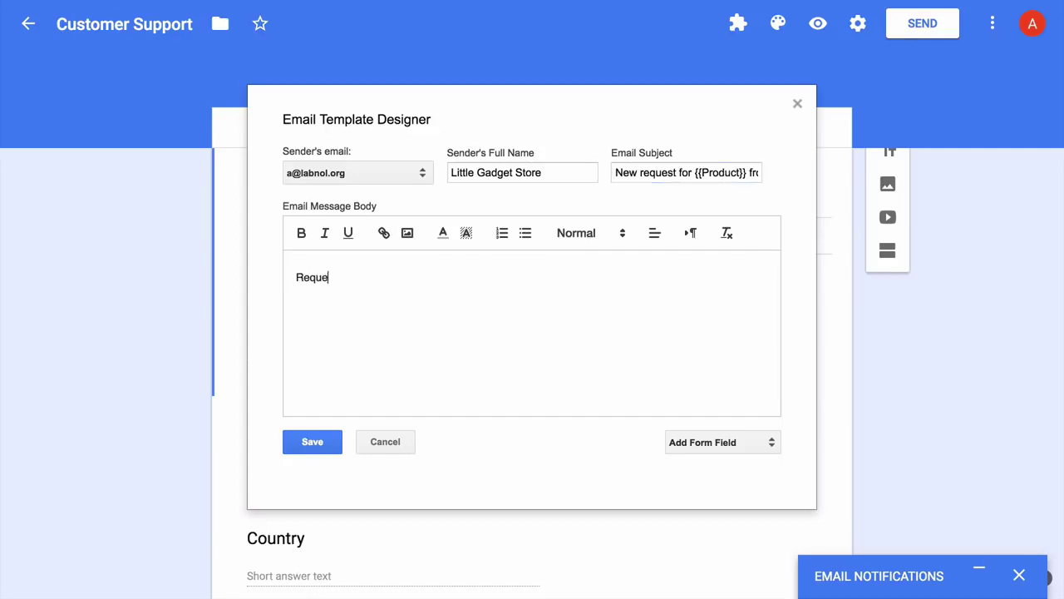
text(st number)
click(743, 443)
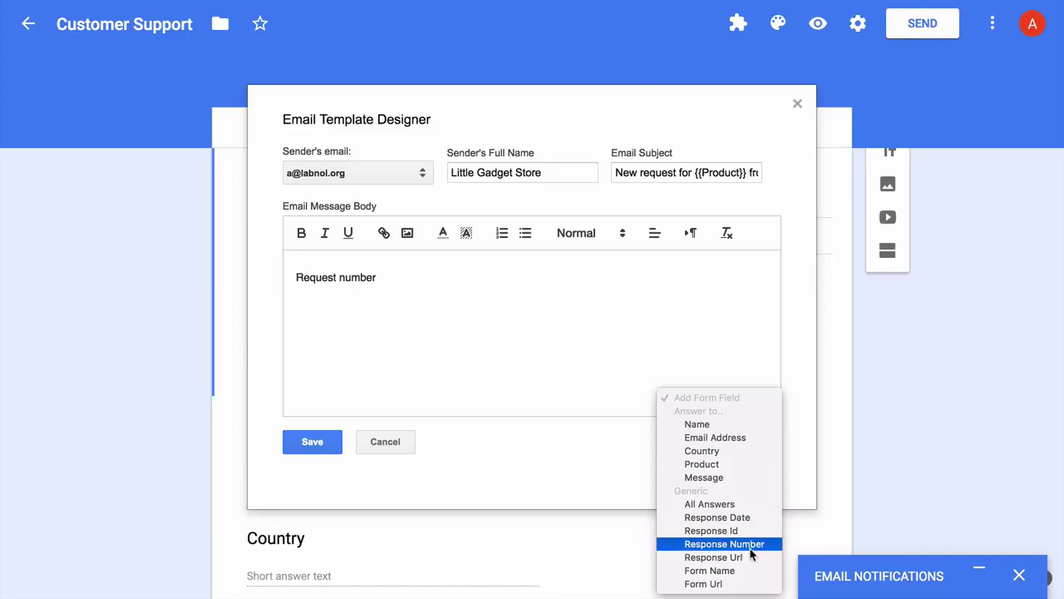
click(755, 545)
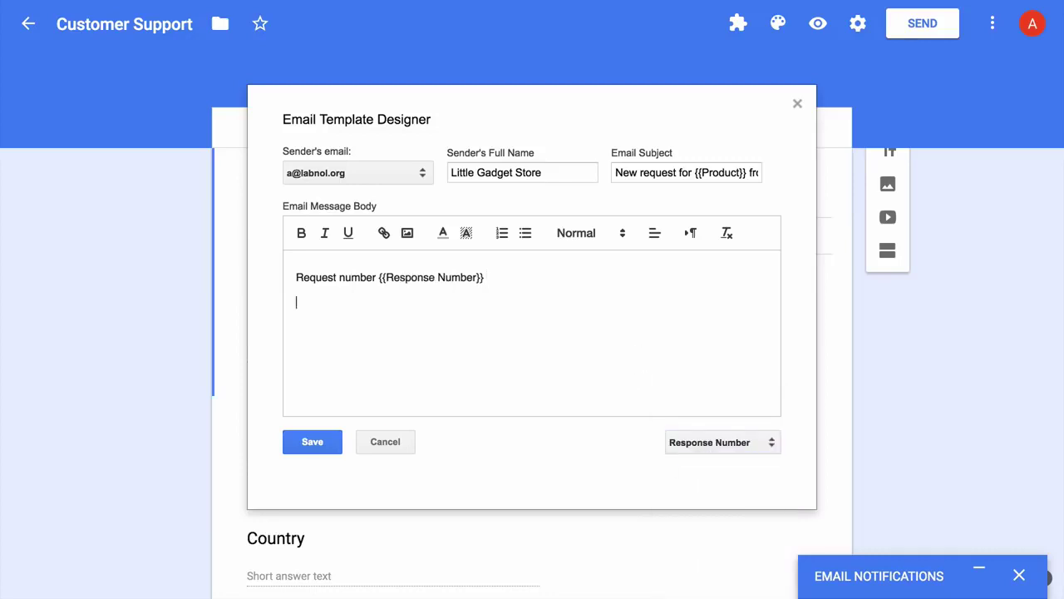
click(740, 447)
click(678, 321)
text(from)
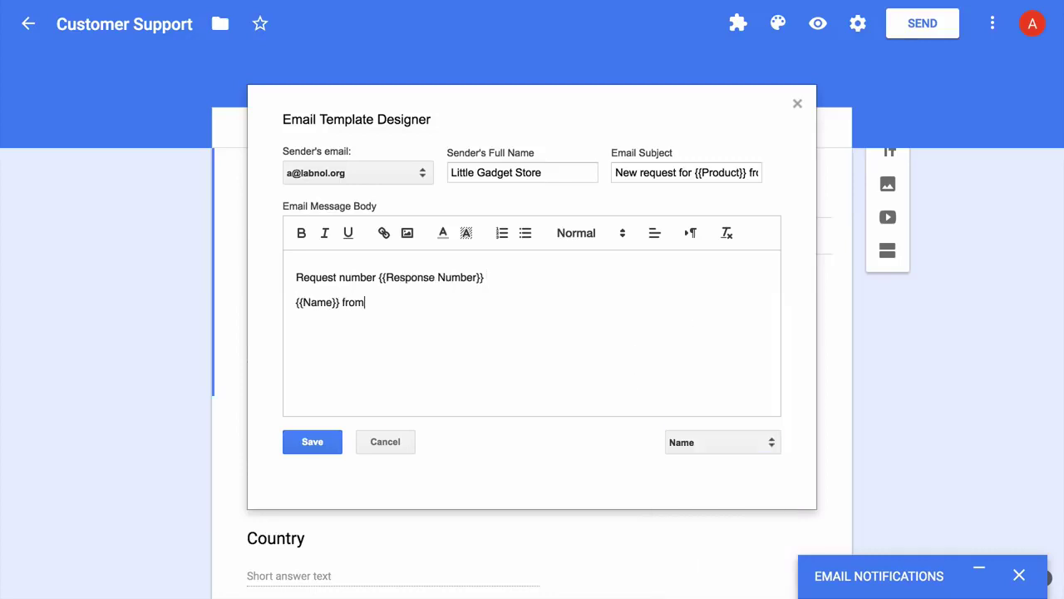
click(721, 446)
click(701, 467)
text(submitted a ticket.)
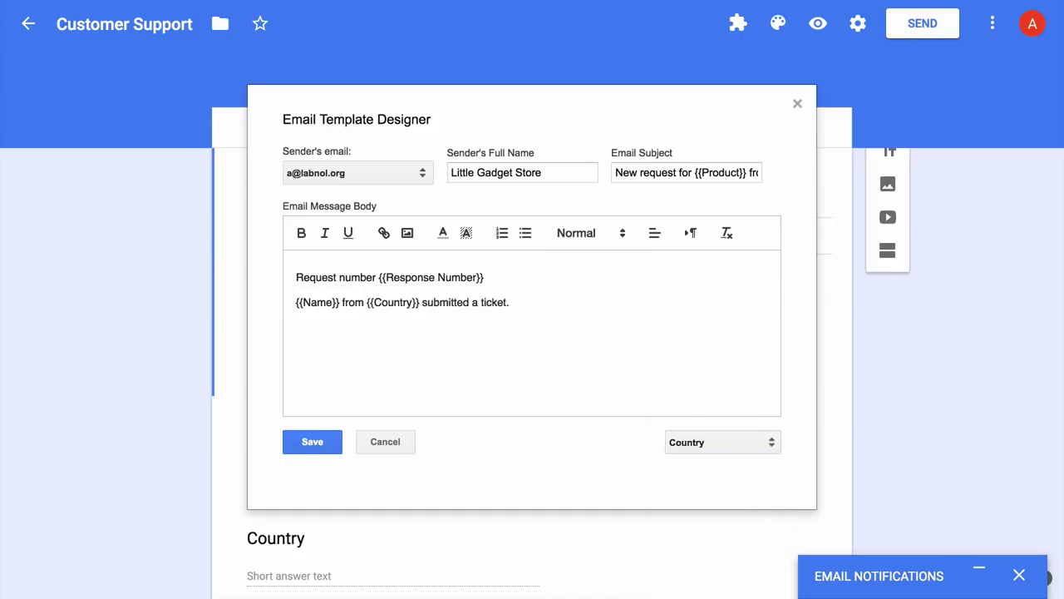
- Add All Answers, a 'Click here to view the response inside the form' line, and Response Url
click(725, 442)
click(740, 495)
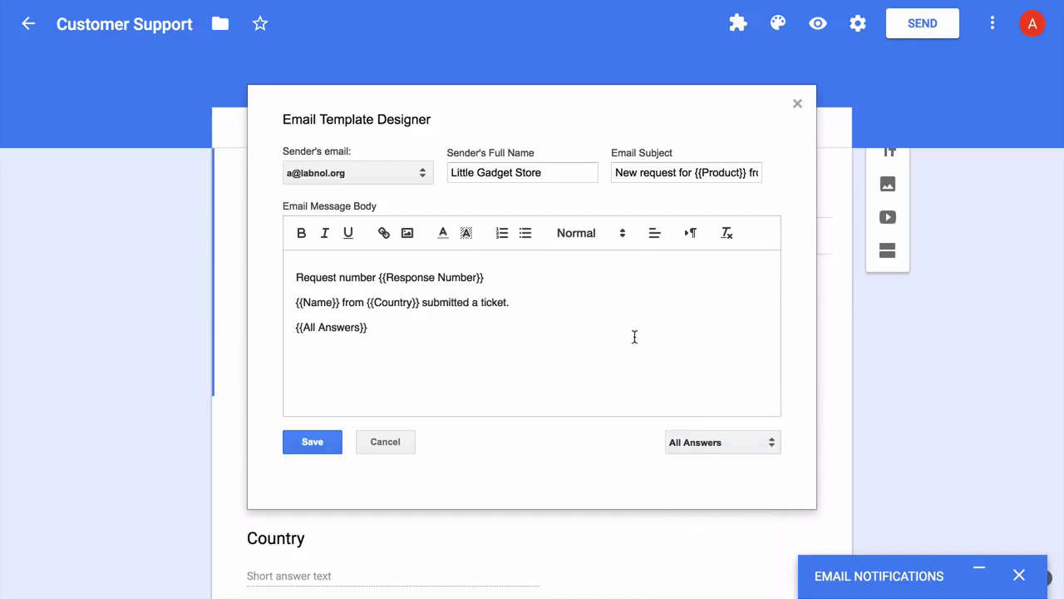
key(Return)
text(Click here to view the response inside the form)
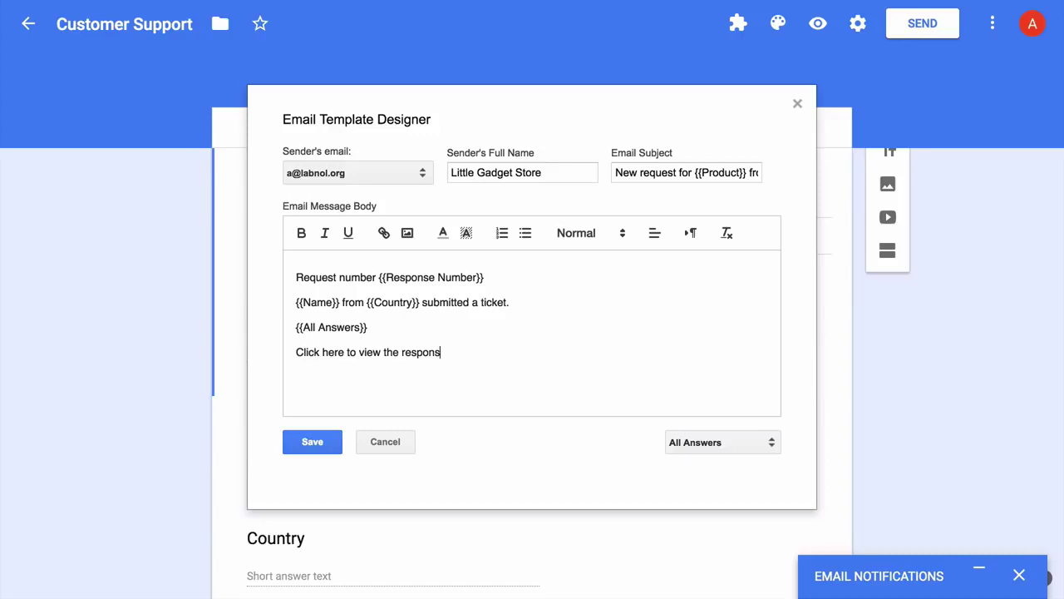
key(Return)
click(758, 439)
click(687, 492)
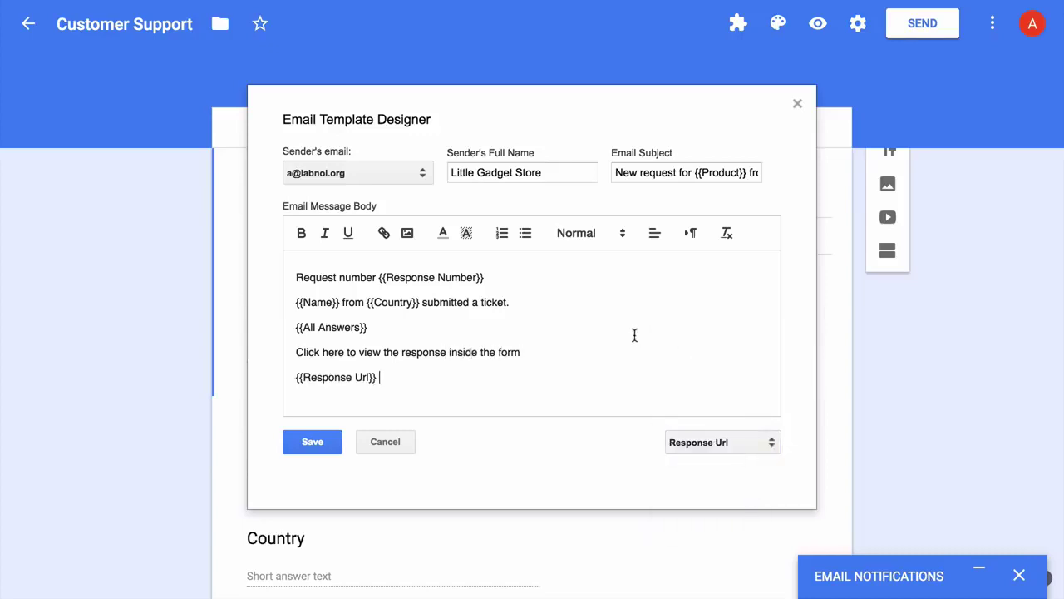
- Highlight {{Country}} in pale green and colour {{Response Number}} red
drag(422, 302, 484, 277)
click(466, 233)
click(525, 262)
click(443, 233)
click(466, 263)
click(541, 351)
click(329, 447)
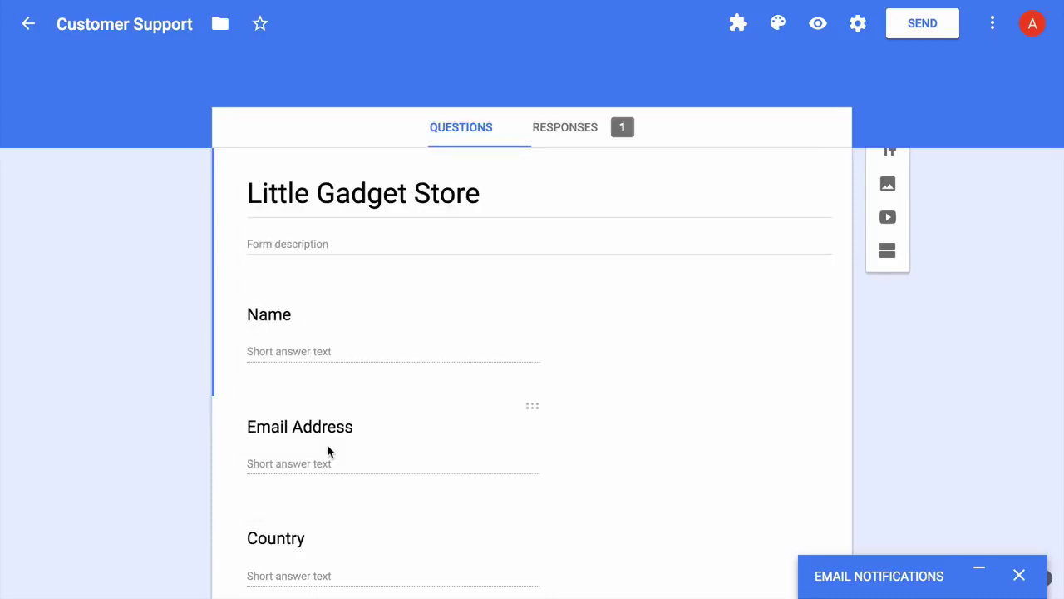
click(977, 573)
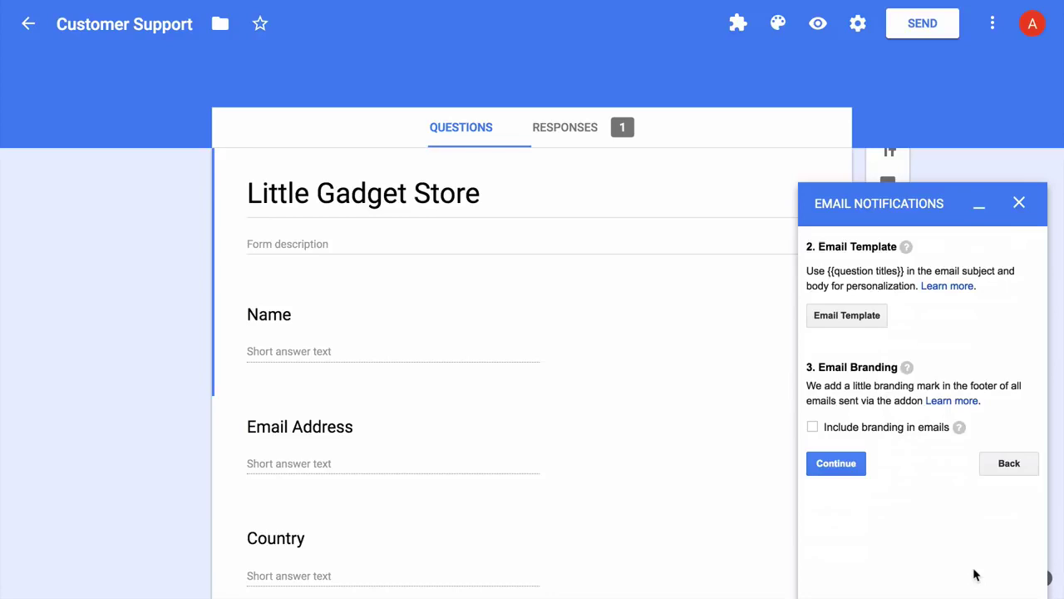
click(847, 467)
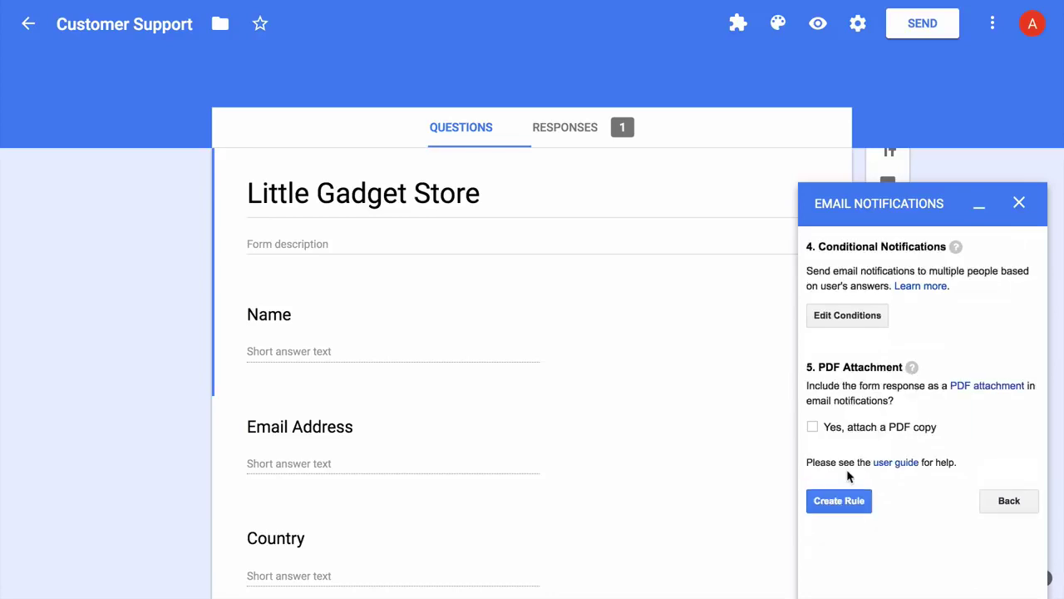
click(864, 325)
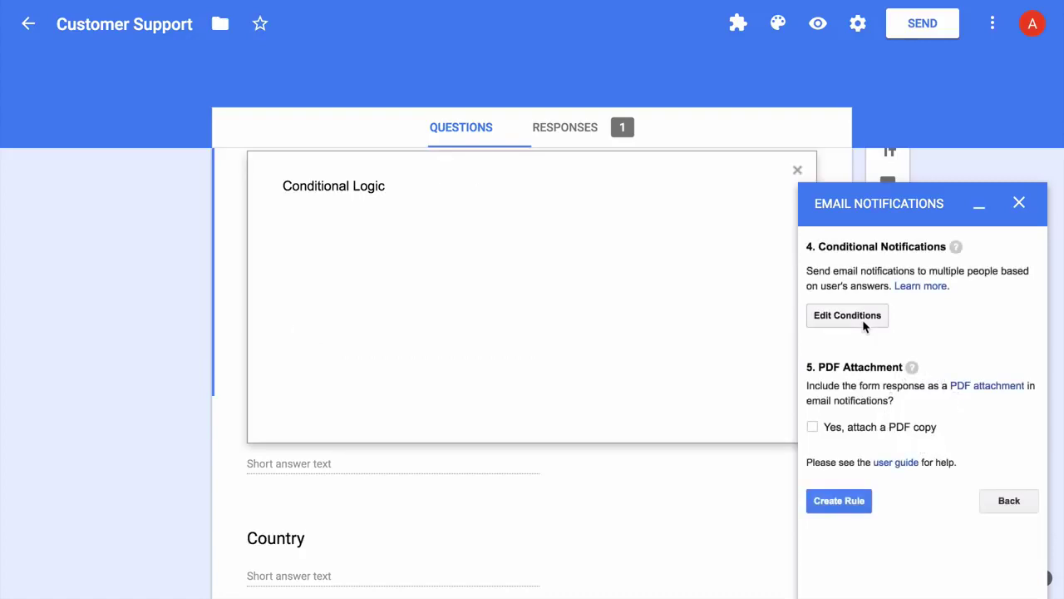
click(978, 210)
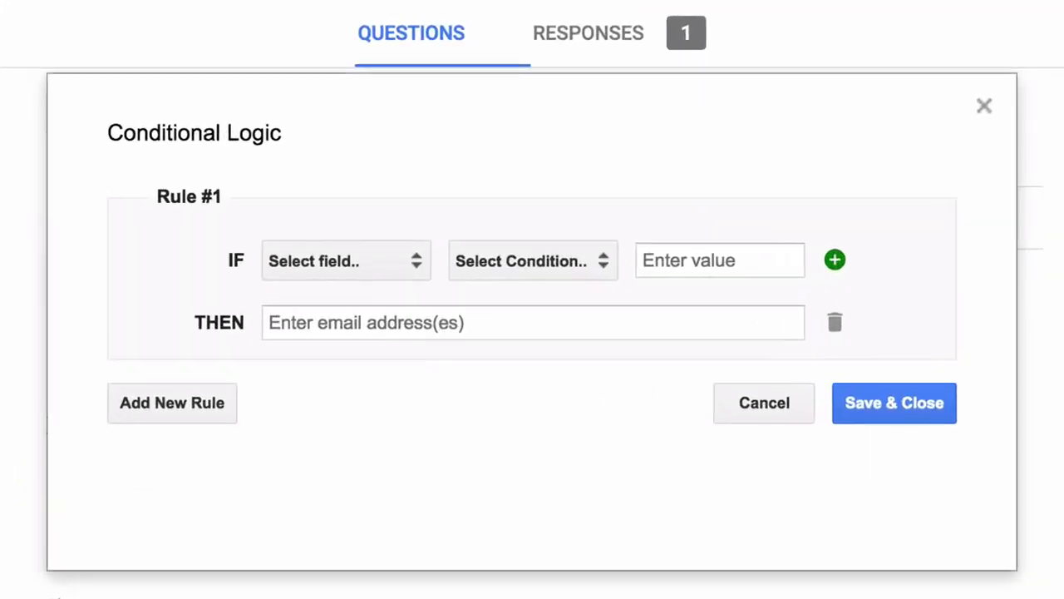
click(375, 264)
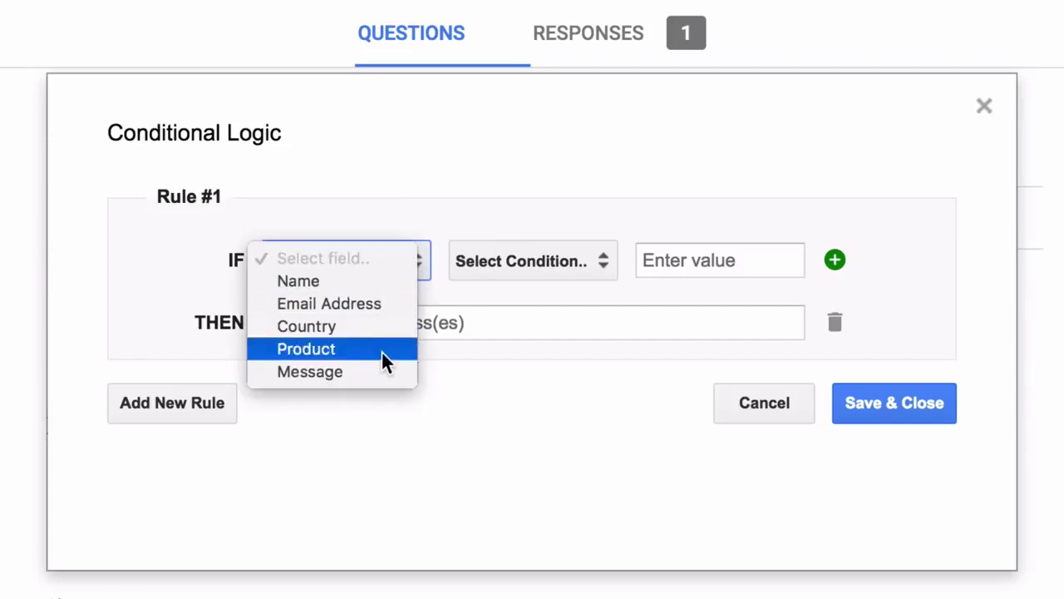
click(476, 204)
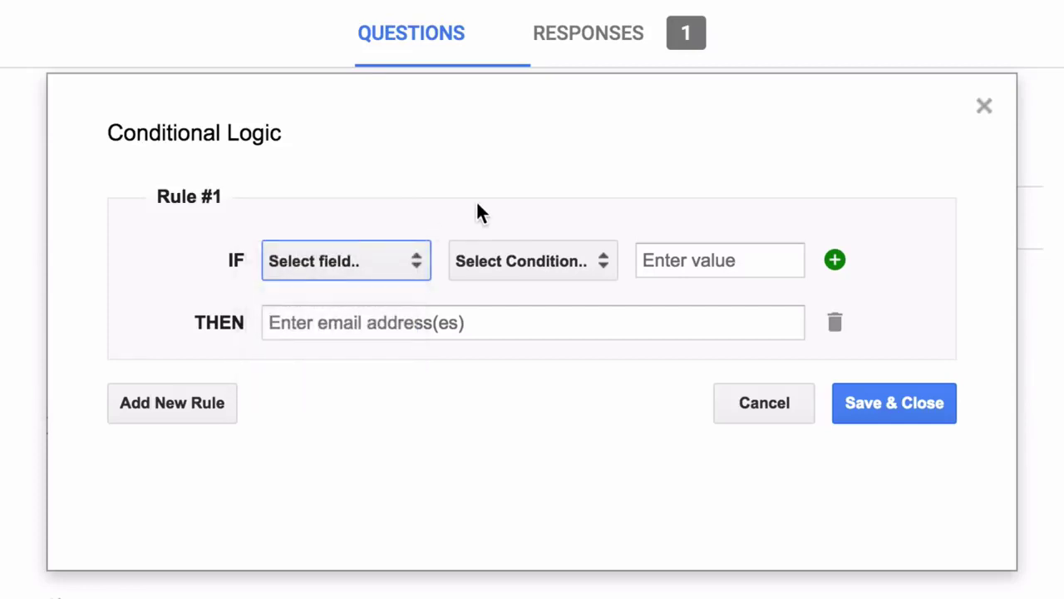
click(562, 258)
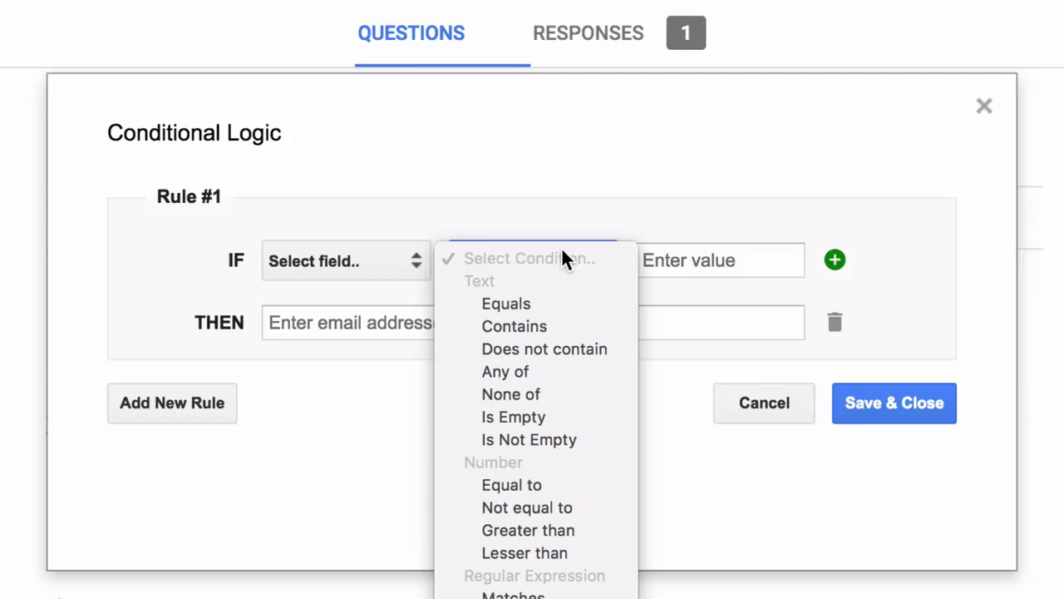
click(562, 250)
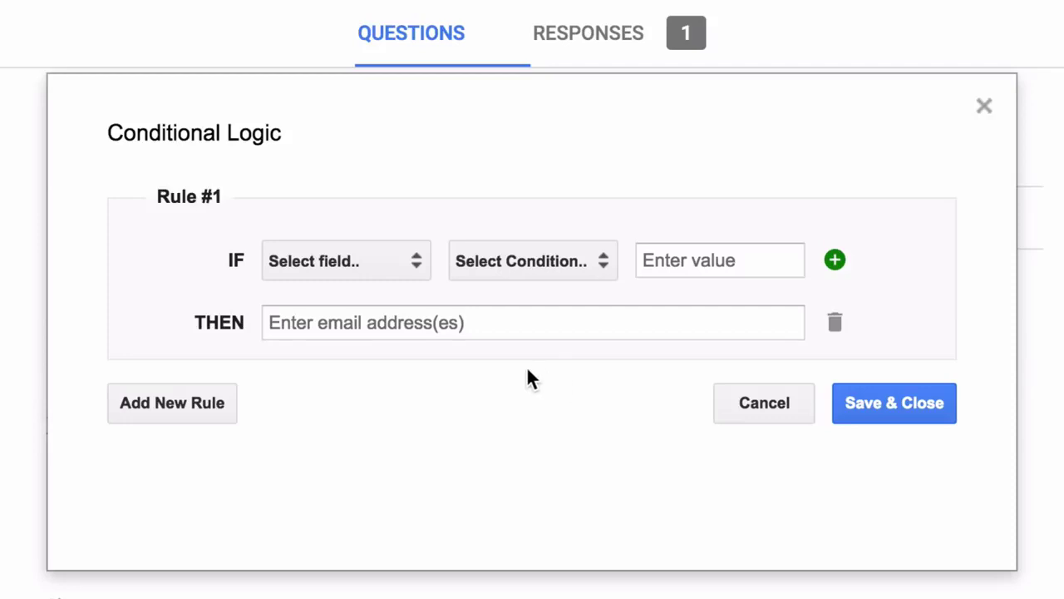
- Set Rule #1's first condition to Country equals Spain
click(383, 252)
click(370, 324)
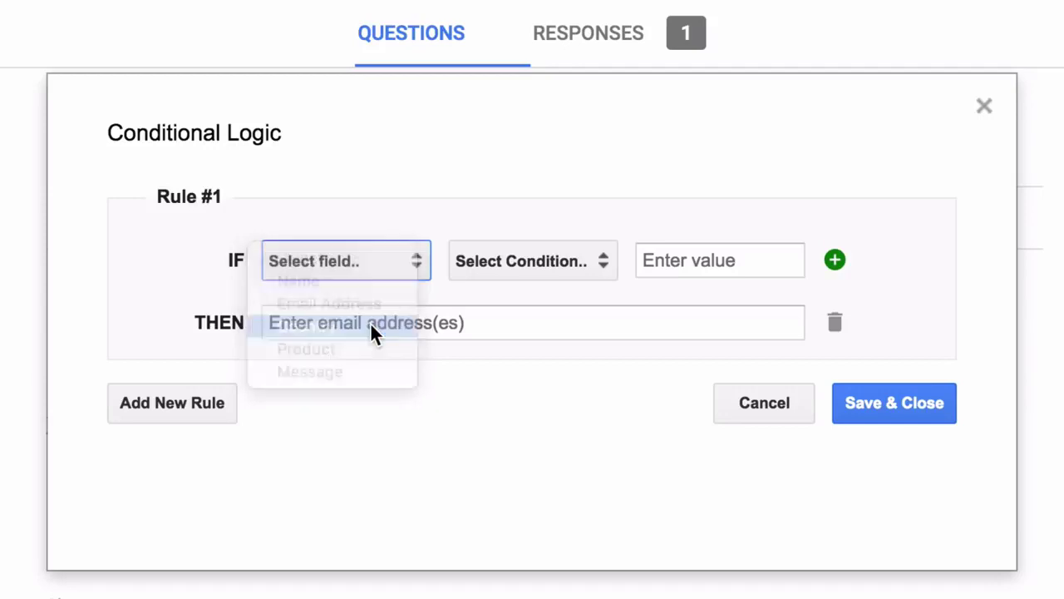
click(521, 265)
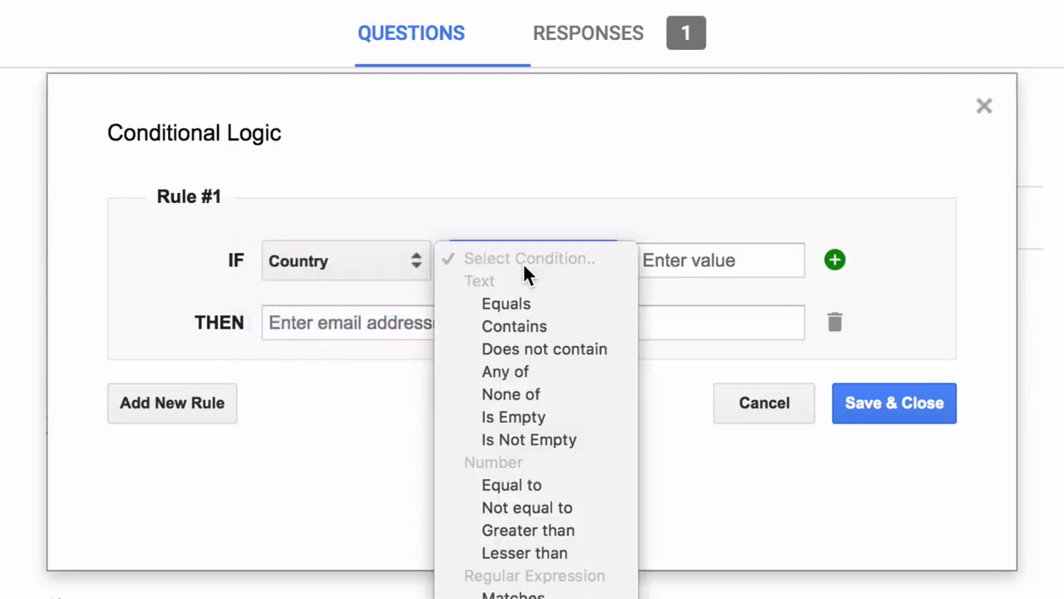
click(560, 303)
click(697, 260)
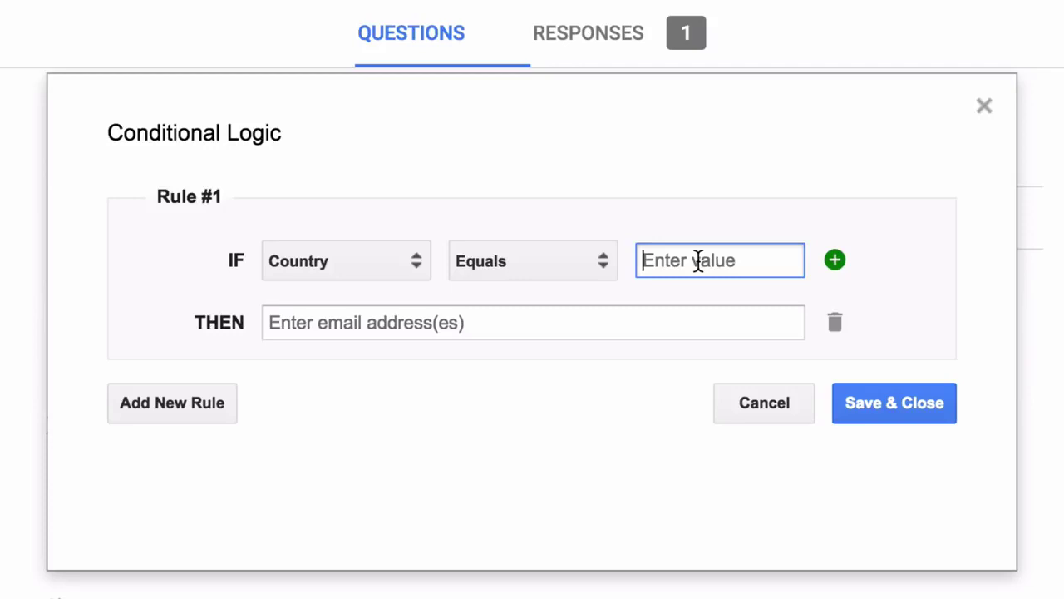
text(Spain)
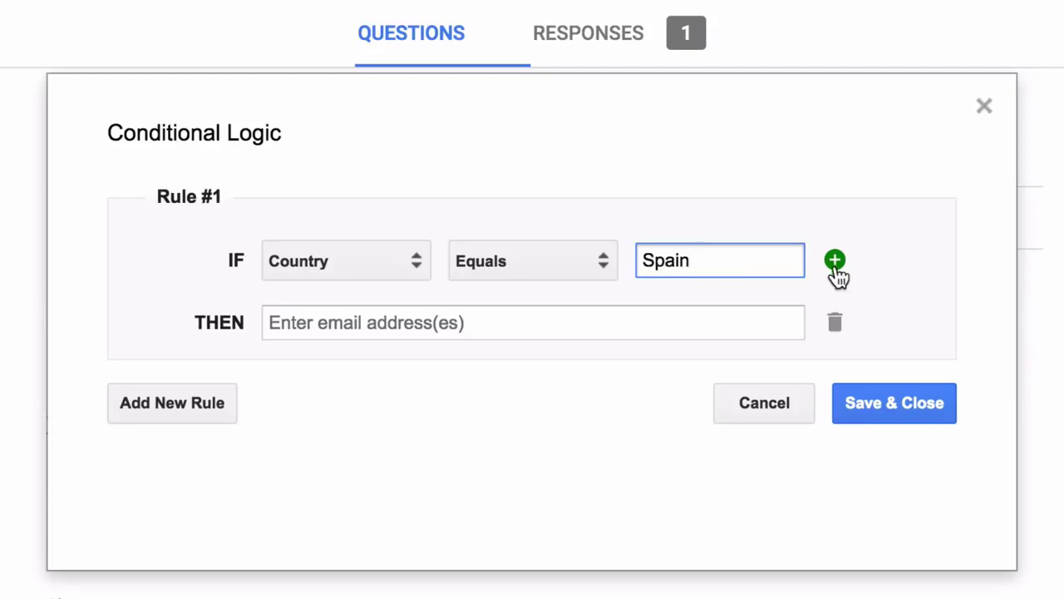
- Add OR conditions for Country equals France and Country equals United Kingdom
click(835, 263)
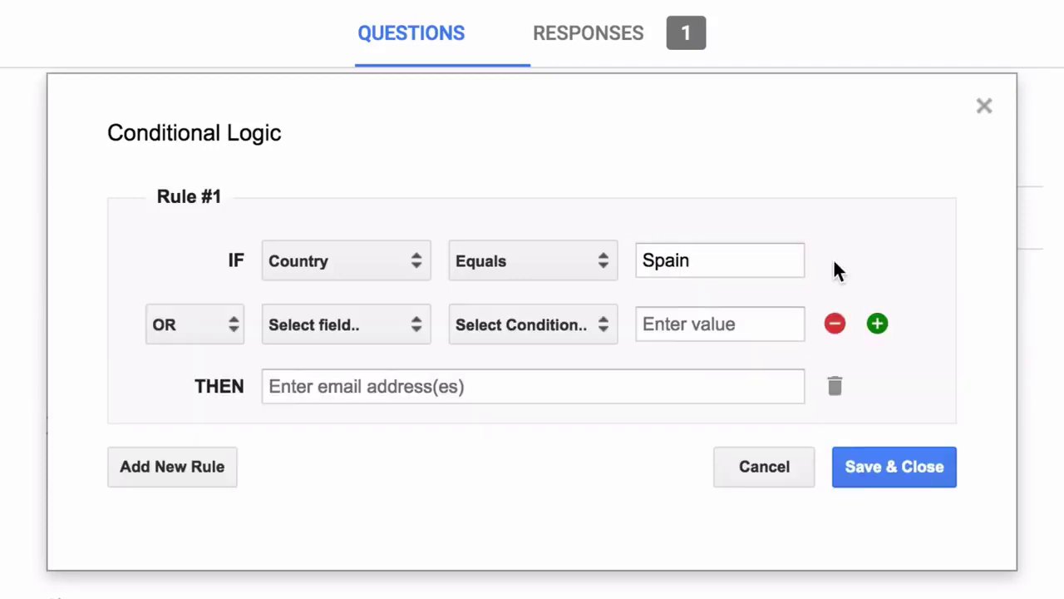
click(310, 318)
click(350, 392)
click(564, 321)
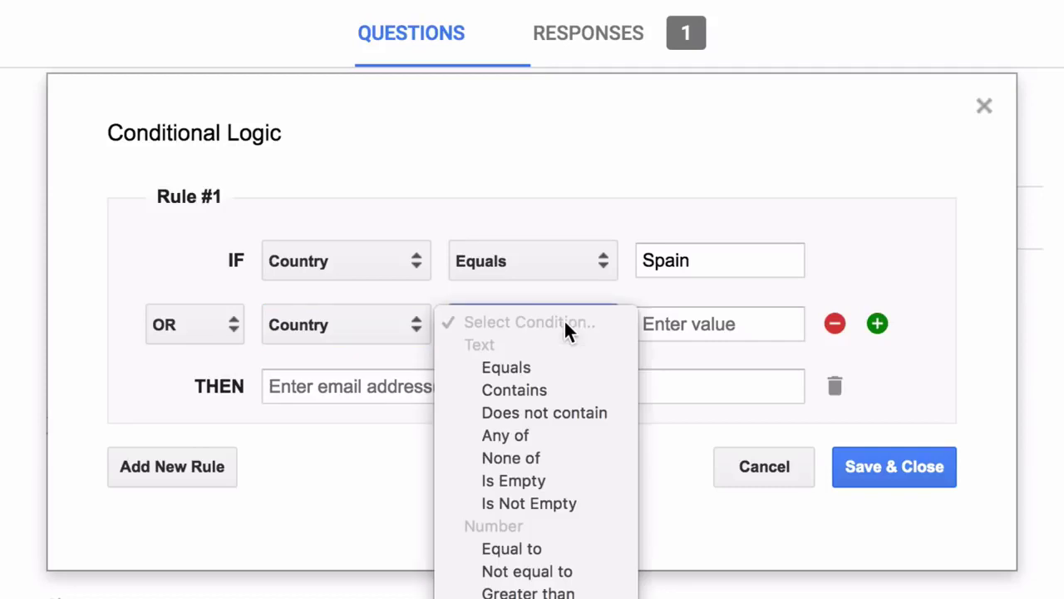
click(566, 367)
click(693, 318)
text(France)
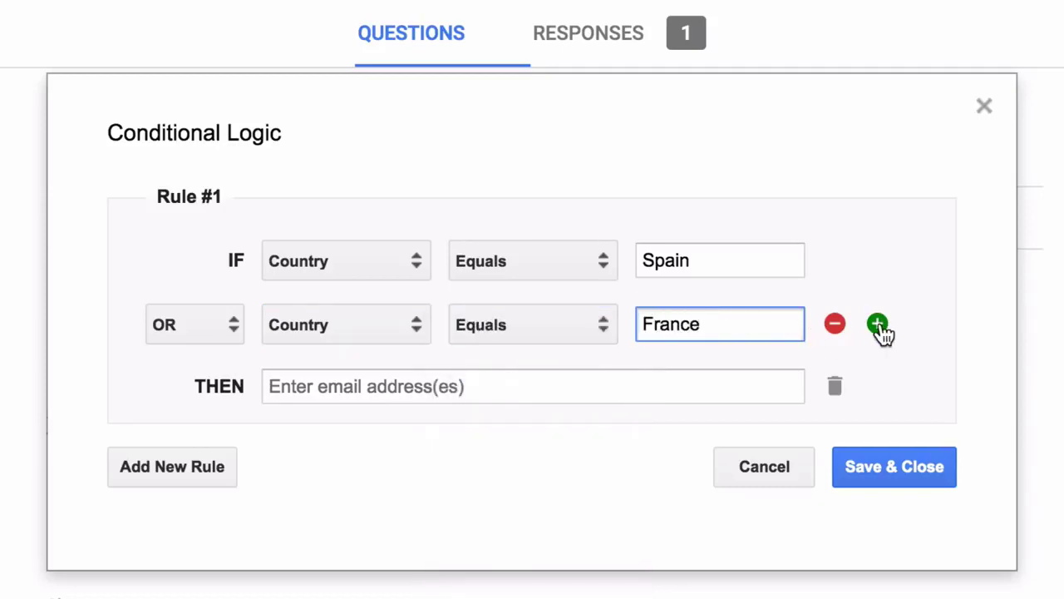
click(877, 324)
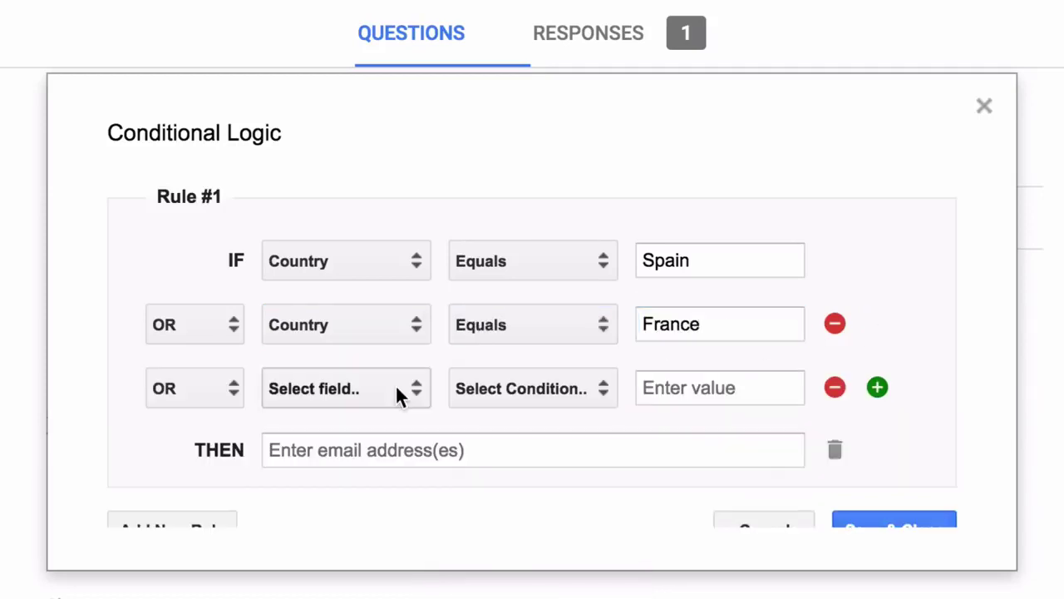
click(416, 391)
click(395, 457)
click(523, 391)
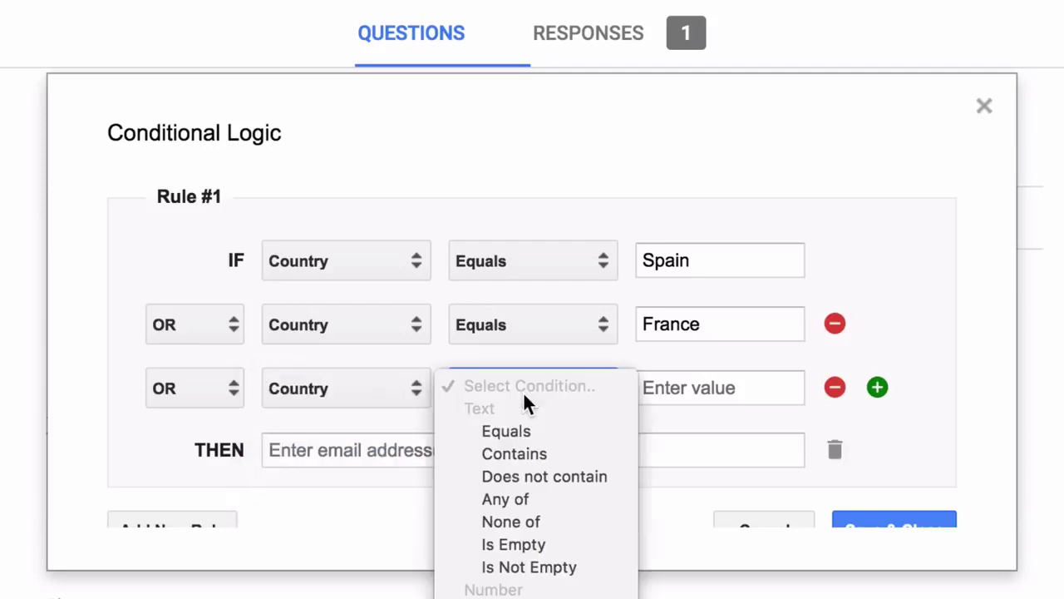
click(537, 428)
click(723, 384)
text(U)
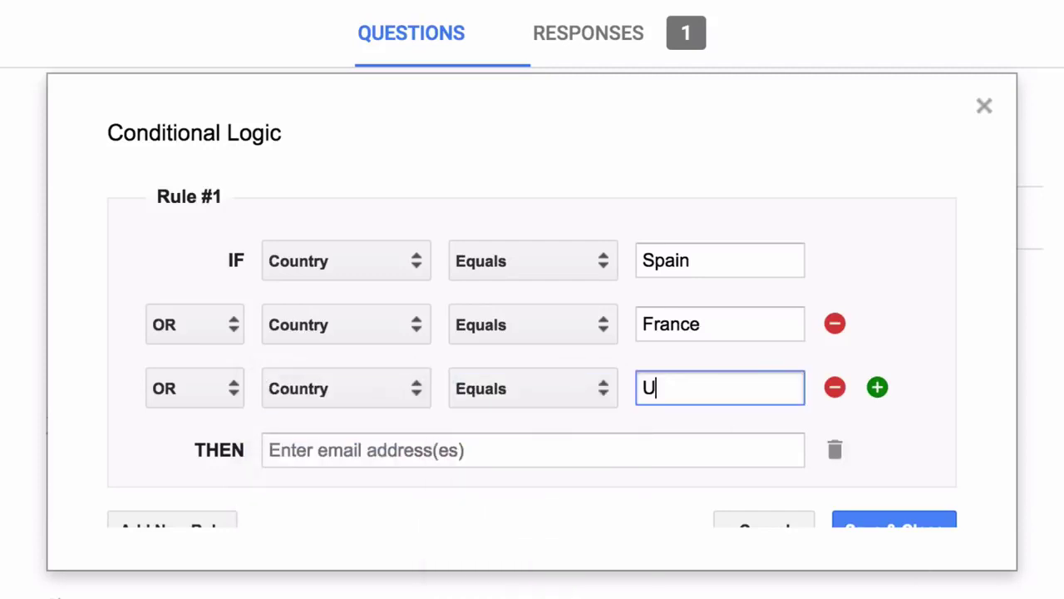
text(nited Kingdom)
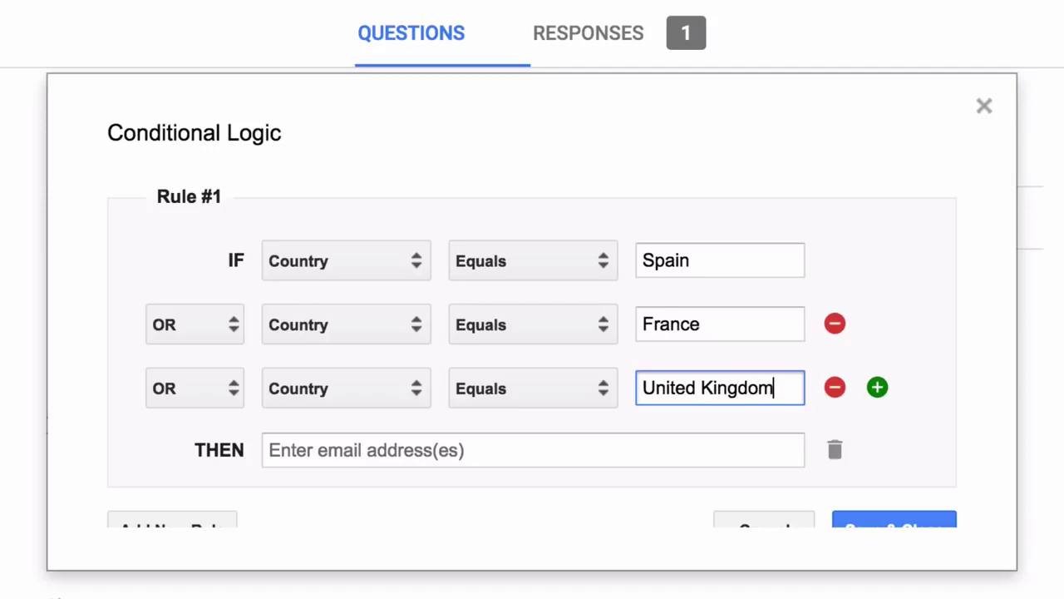
- Send matching responses to the Europe notification address
click(656, 459)
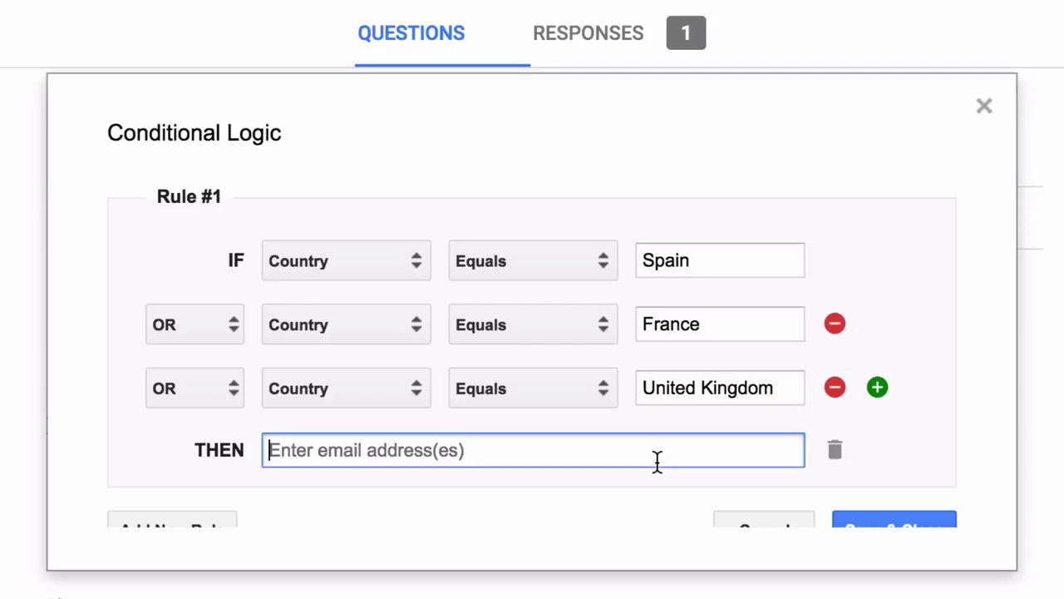
text(eurpo)
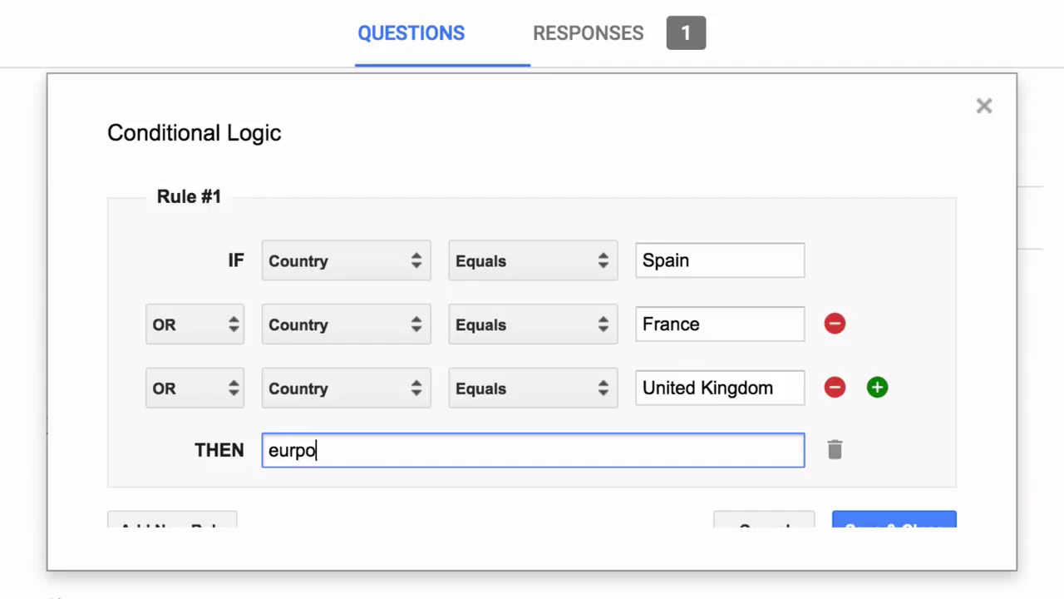
key(BackSpace)
key(BackSpace)
text(ope@e)
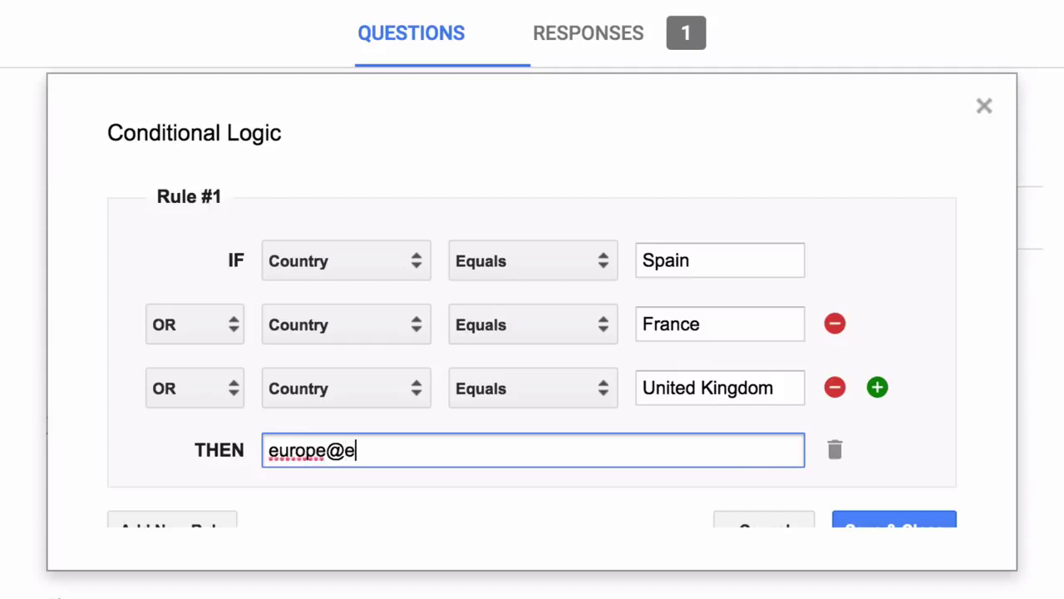
text(xample.com)
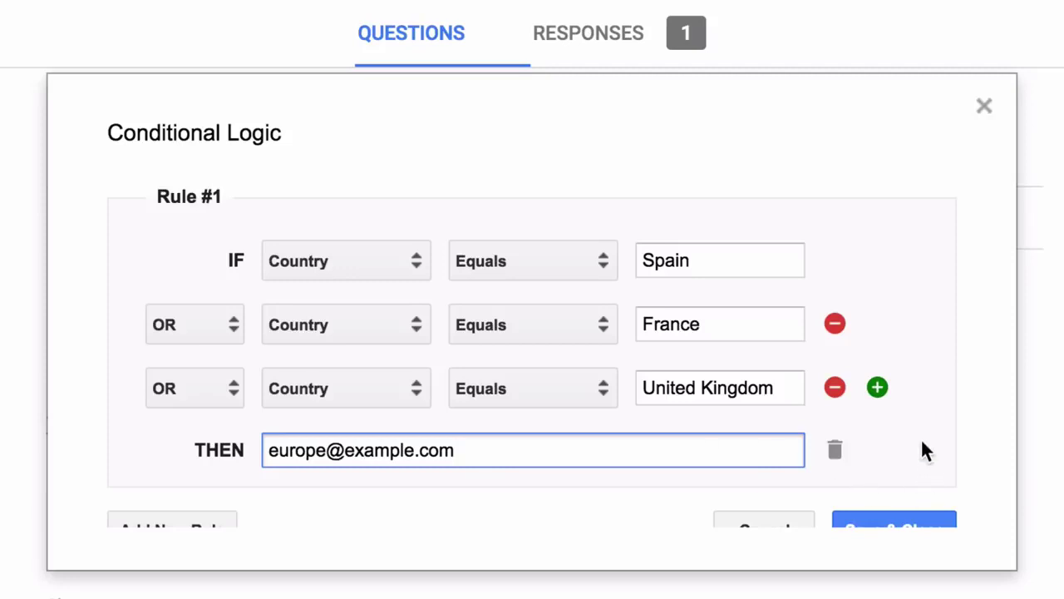
scroll(921, 441, down, 1)
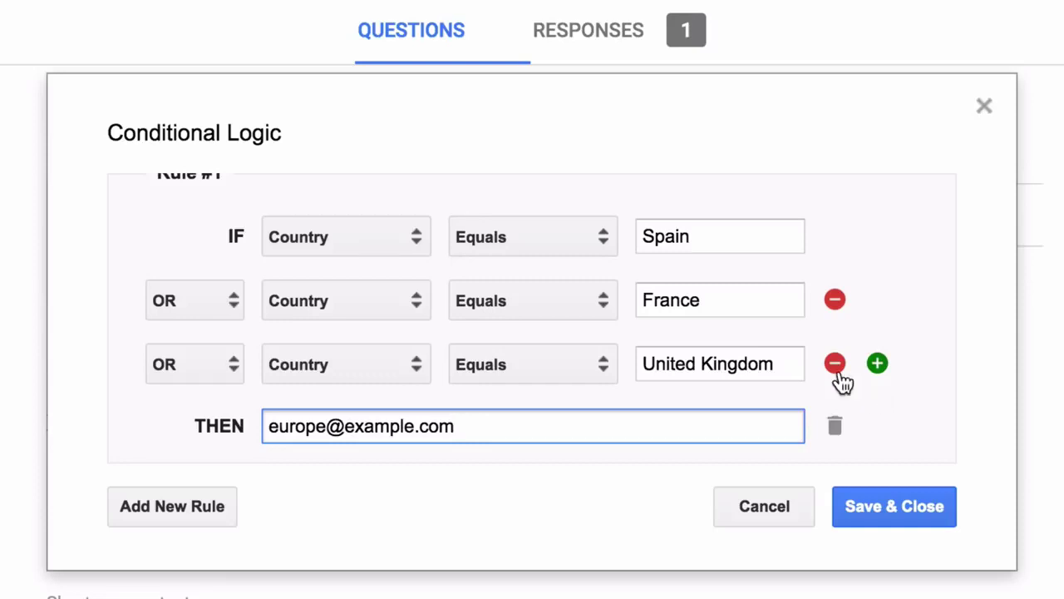
- Change the third condition to Any of 'United Kingdom, UK'
click(552, 363)
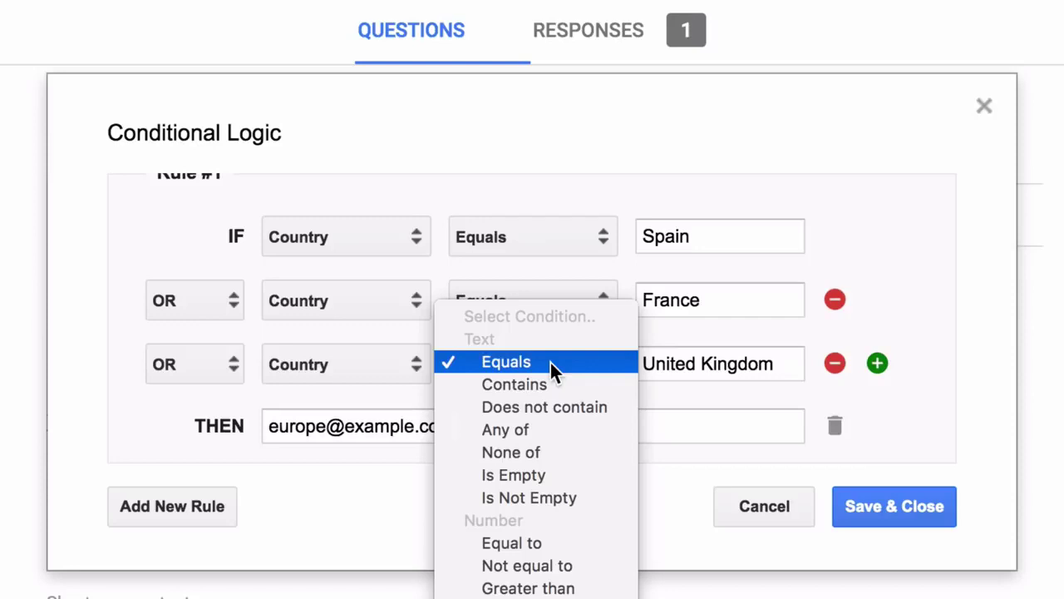
click(554, 427)
click(784, 364)
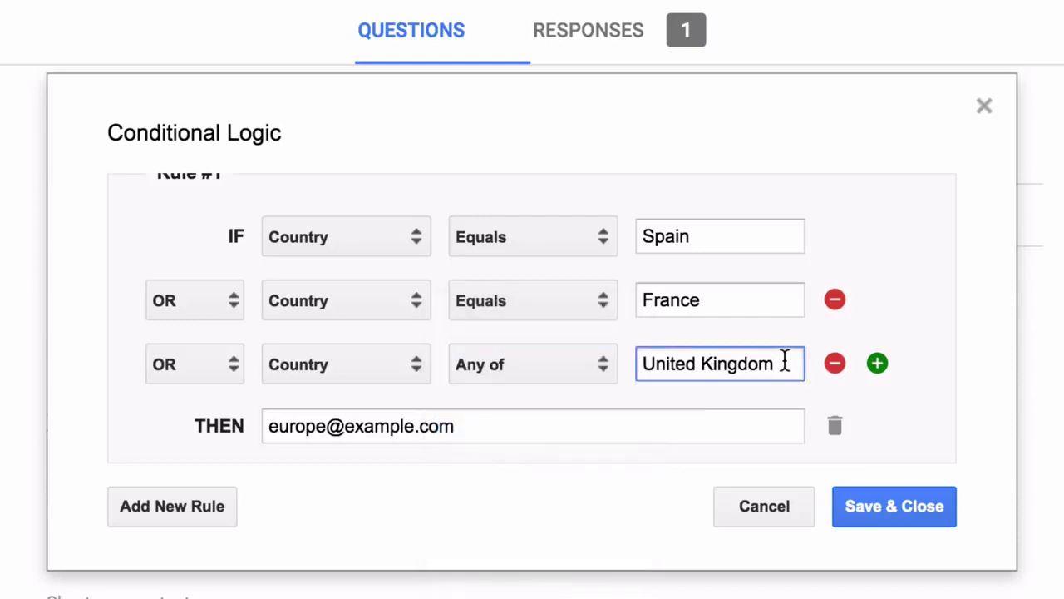
text(, UK)
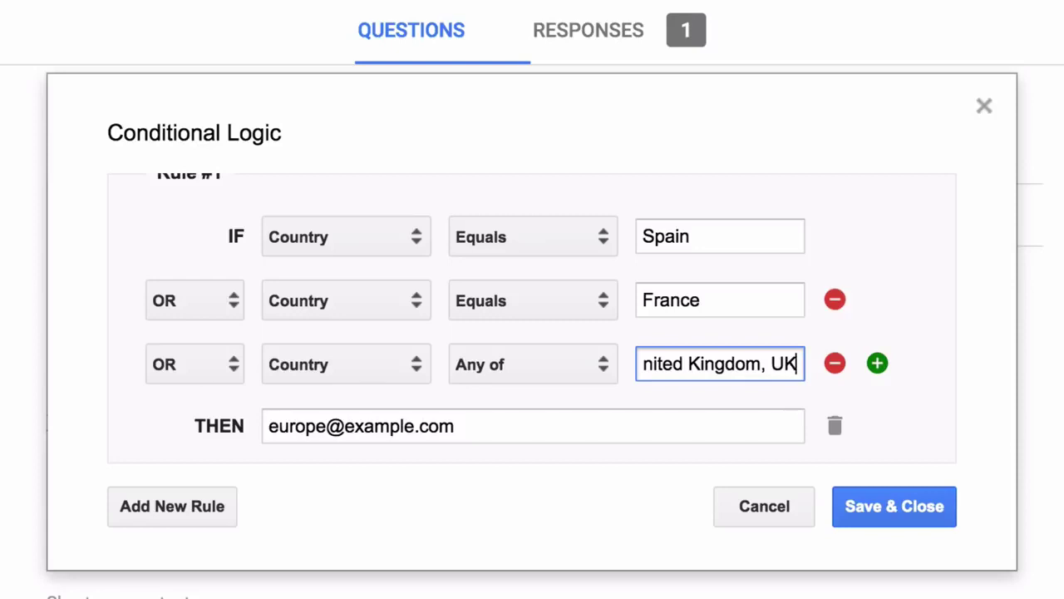
click(900, 396)
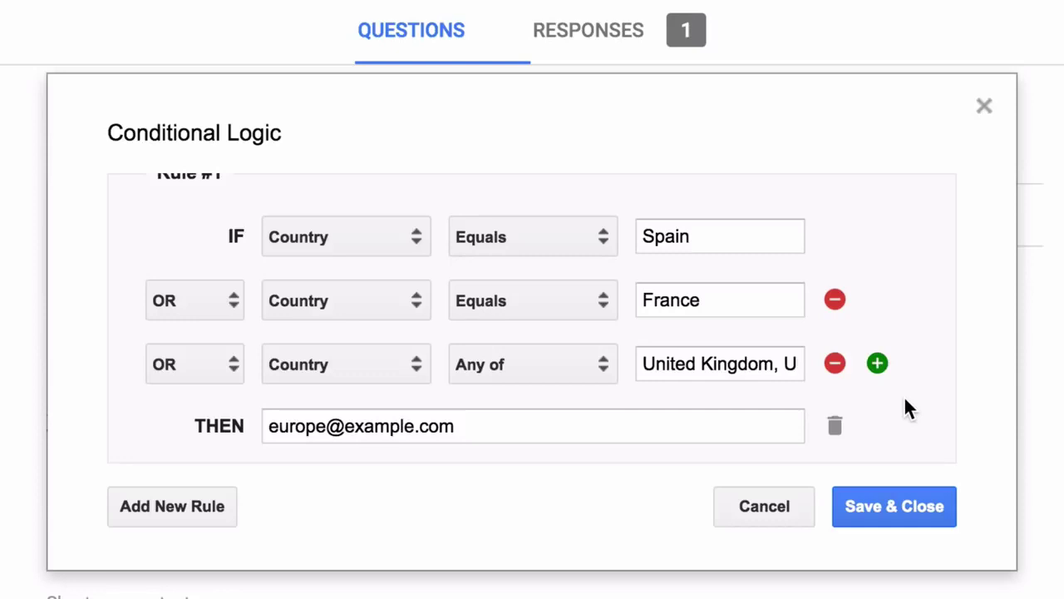
- Add an empty Rule #2 to the conditional logic
scroll(906, 398, down, 1)
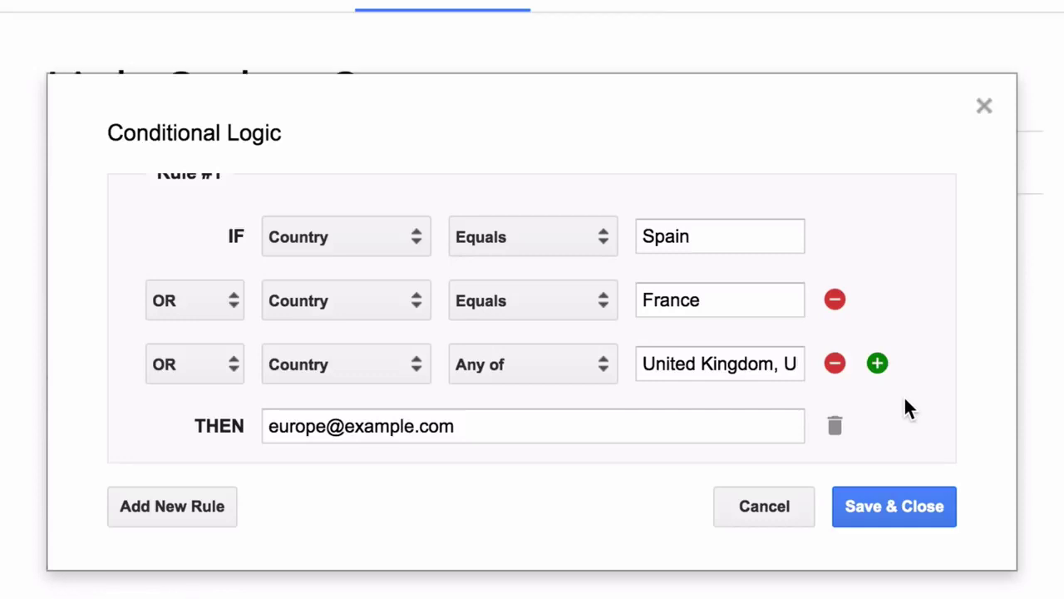
click(208, 506)
scroll(898, 397, down, 3)
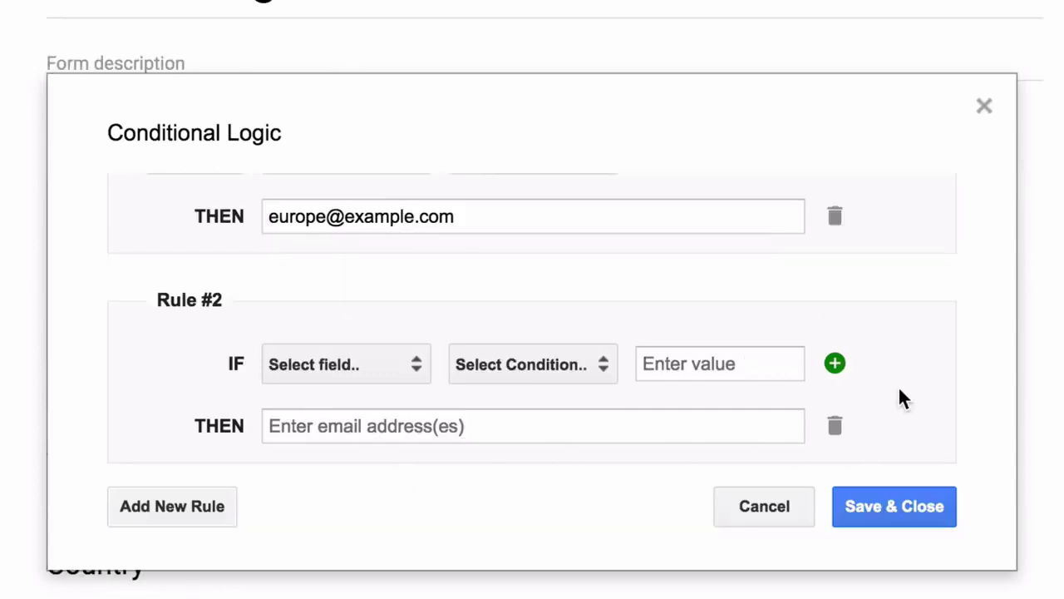
- Set Rule #2's first condition to Country equals India
click(366, 378)
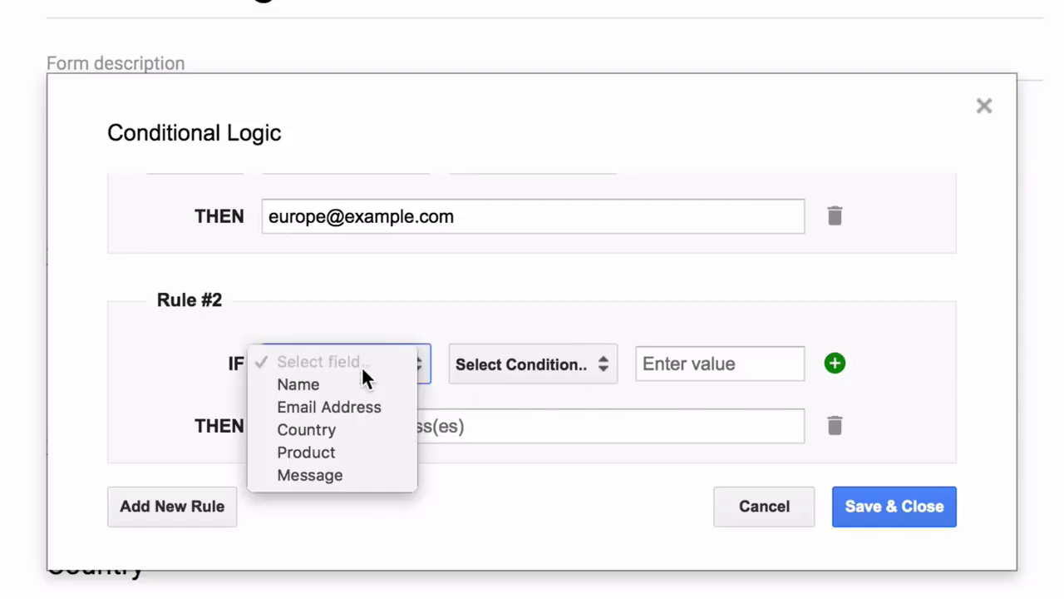
click(365, 429)
click(541, 364)
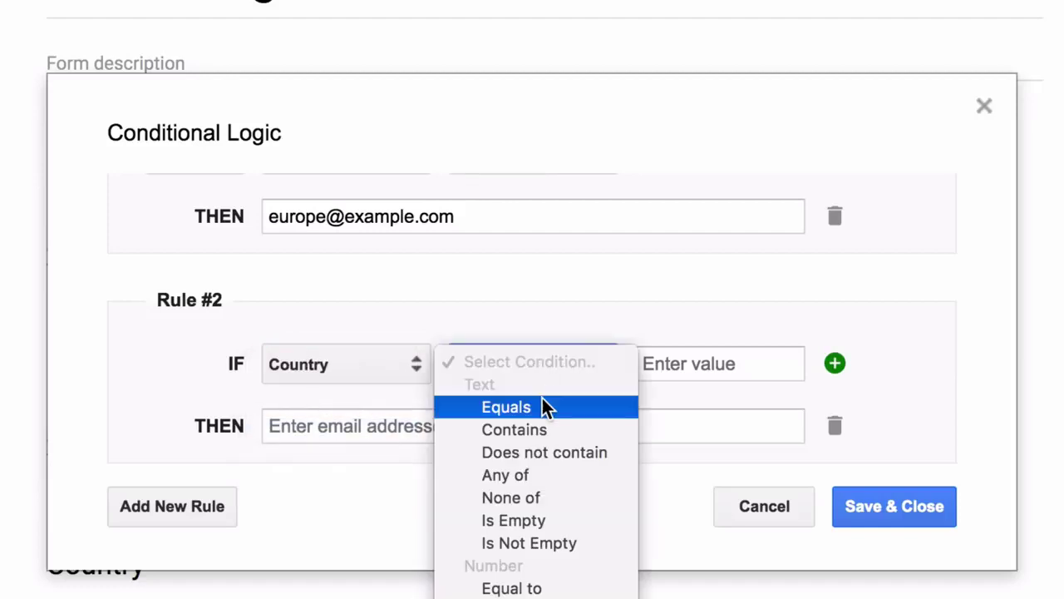
click(560, 405)
click(704, 364)
text(India)
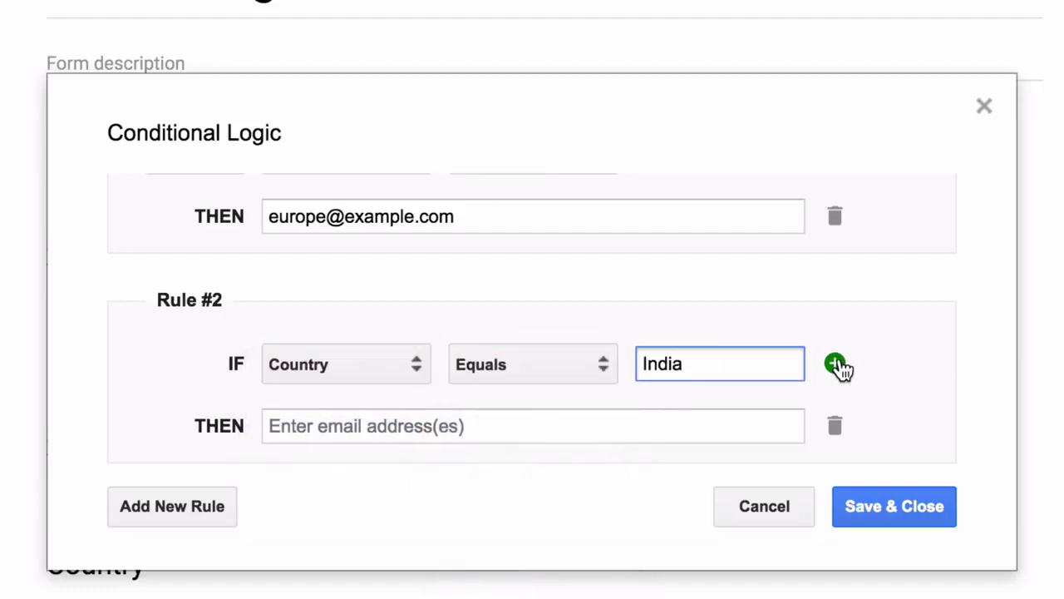
- Add an AND condition requiring Product equals iPhone
click(836, 364)
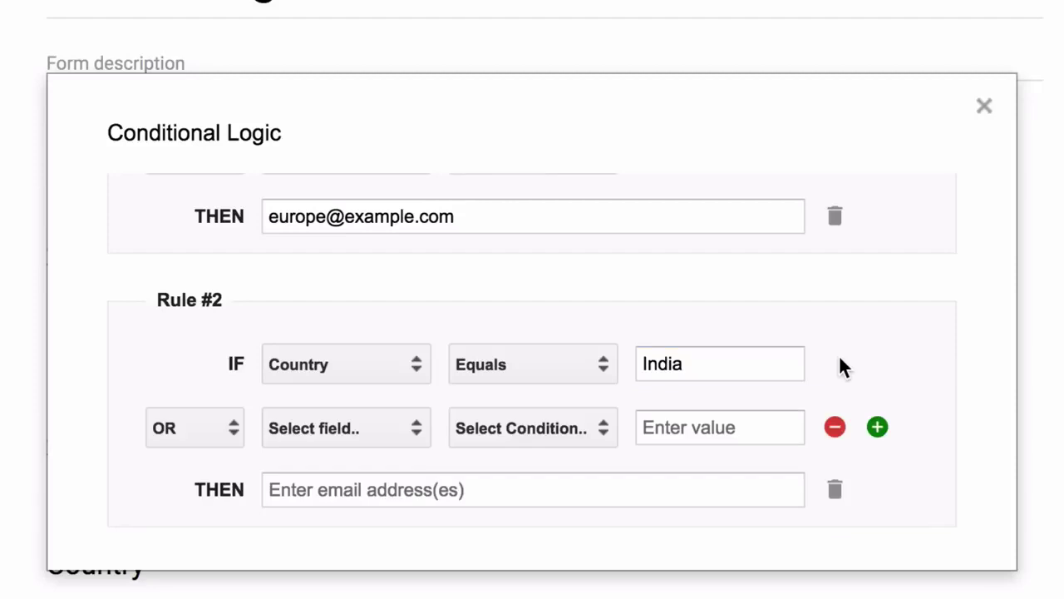
click(221, 430)
click(218, 447)
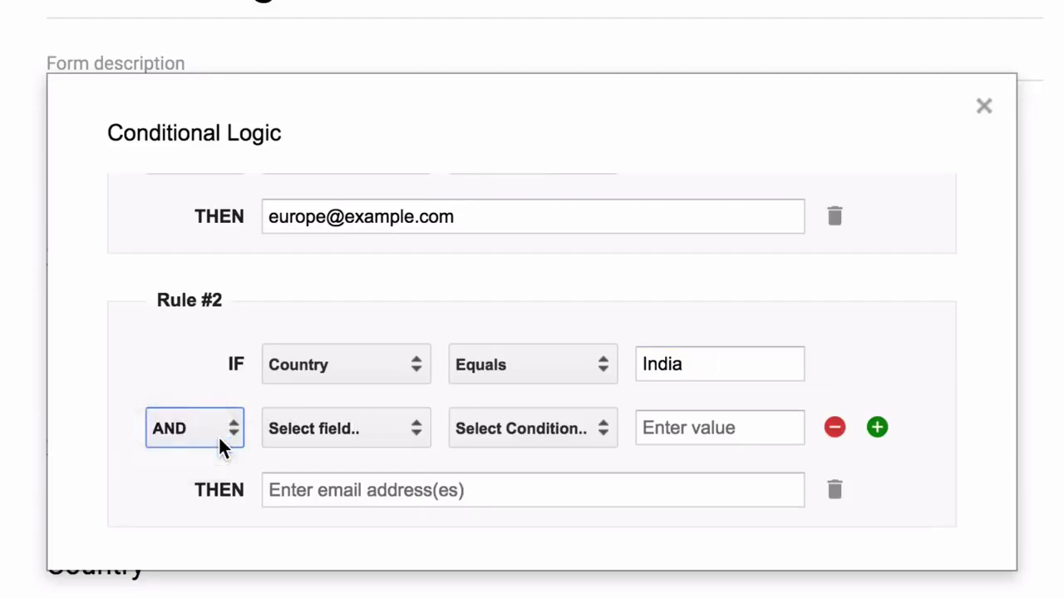
click(364, 434)
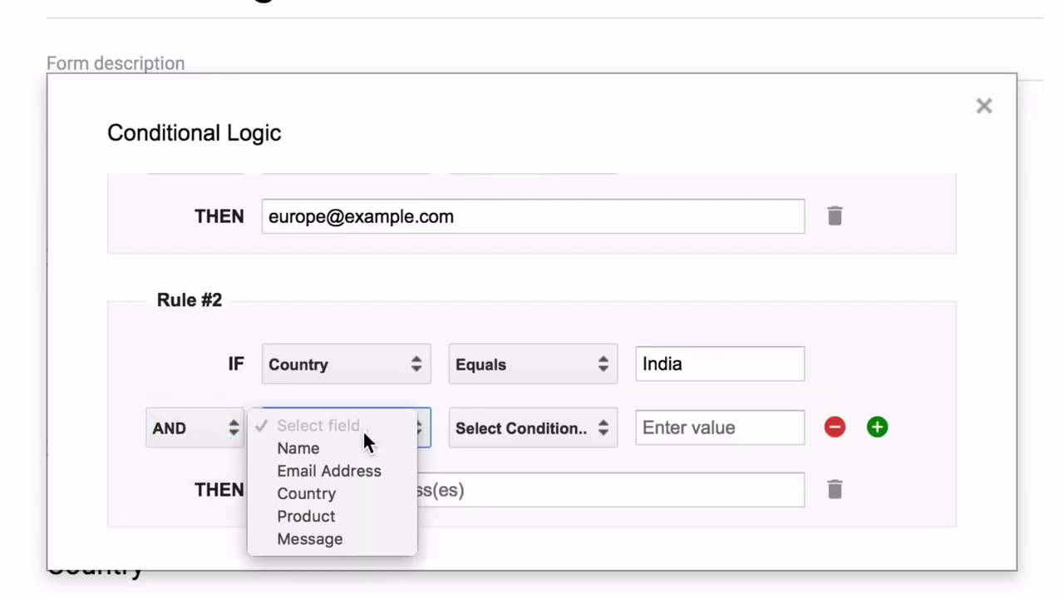
click(361, 507)
click(523, 428)
click(491, 470)
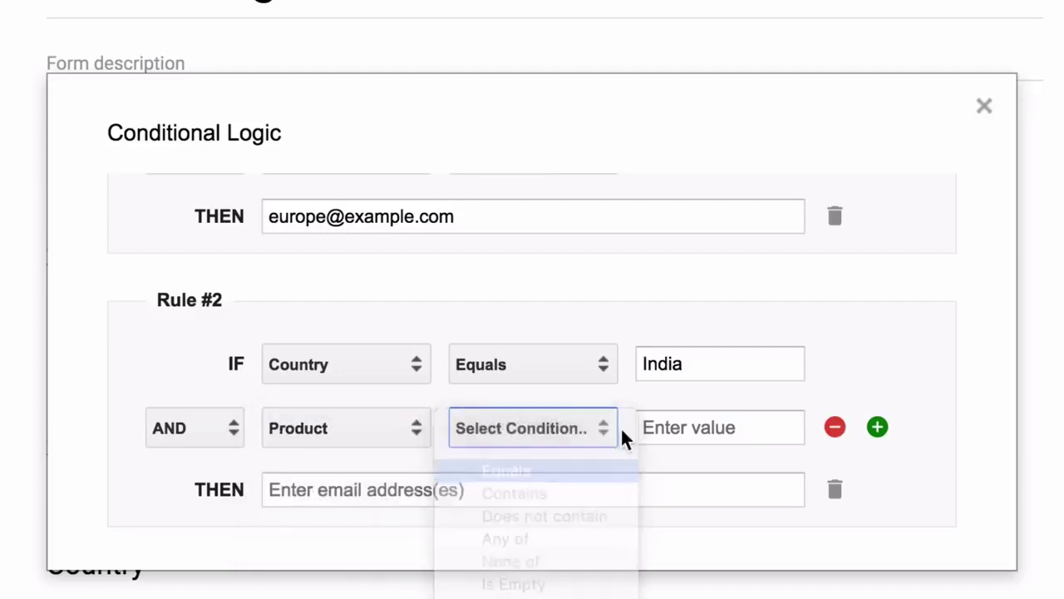
click(672, 416)
text(iPhone)
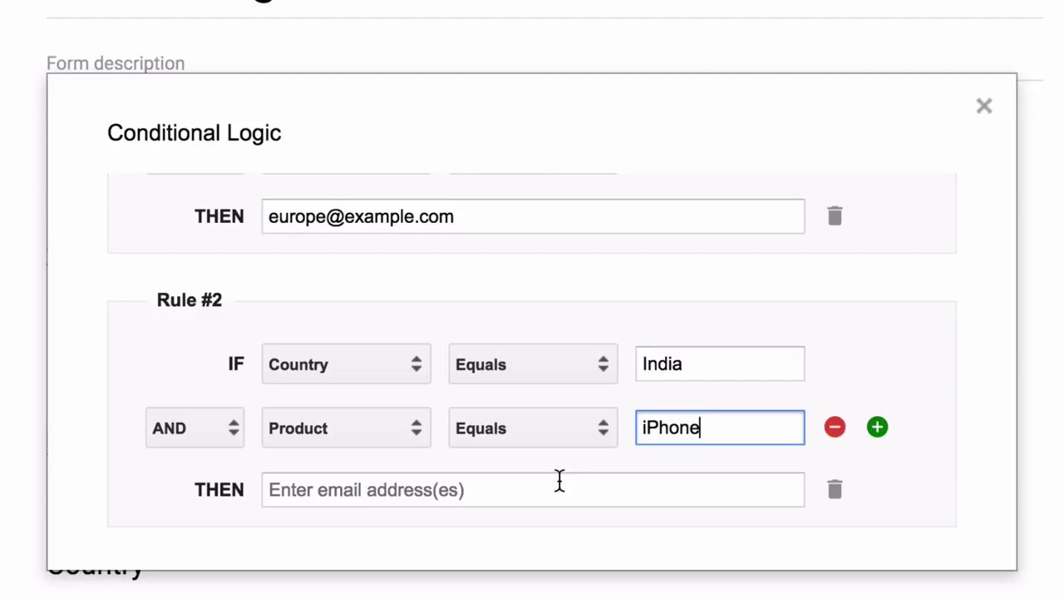
- Send Rule #2 matches to the India sales e-mail address
click(558, 482)
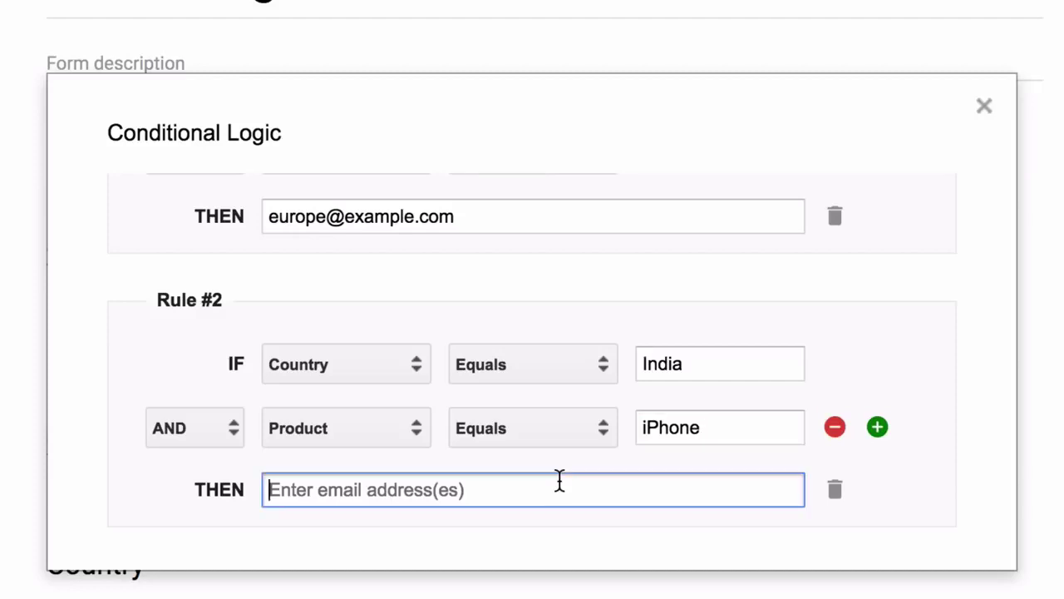
text(india@)
key(BackSpace)
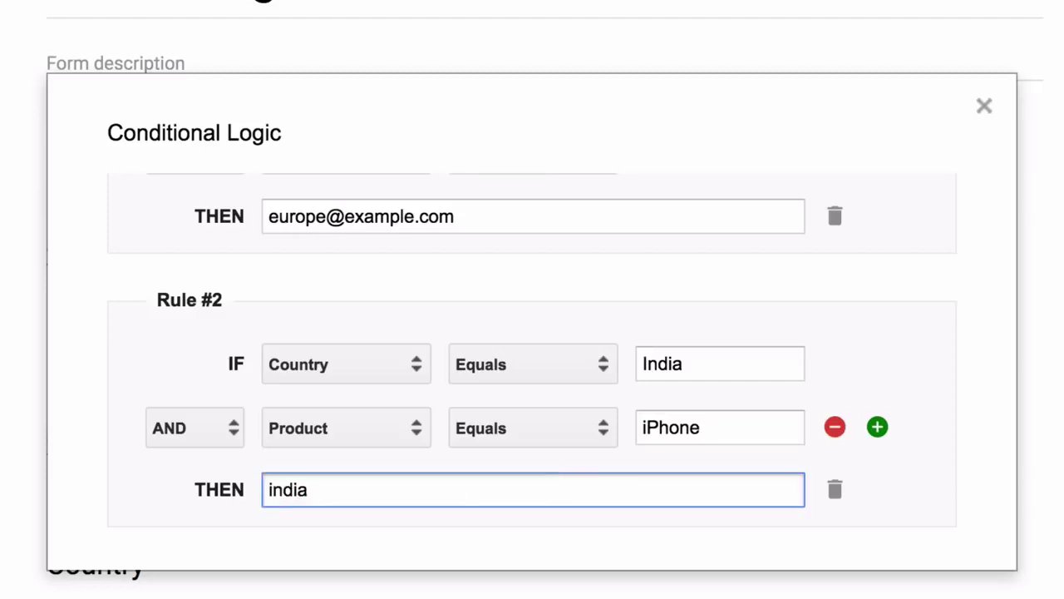
text(sales@e)
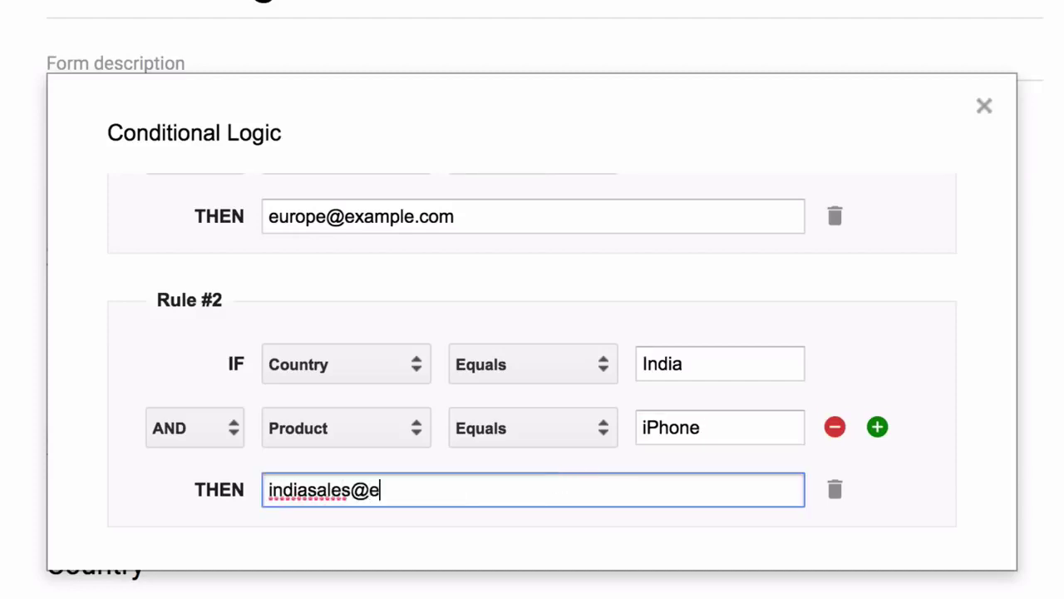
text(xample.com)
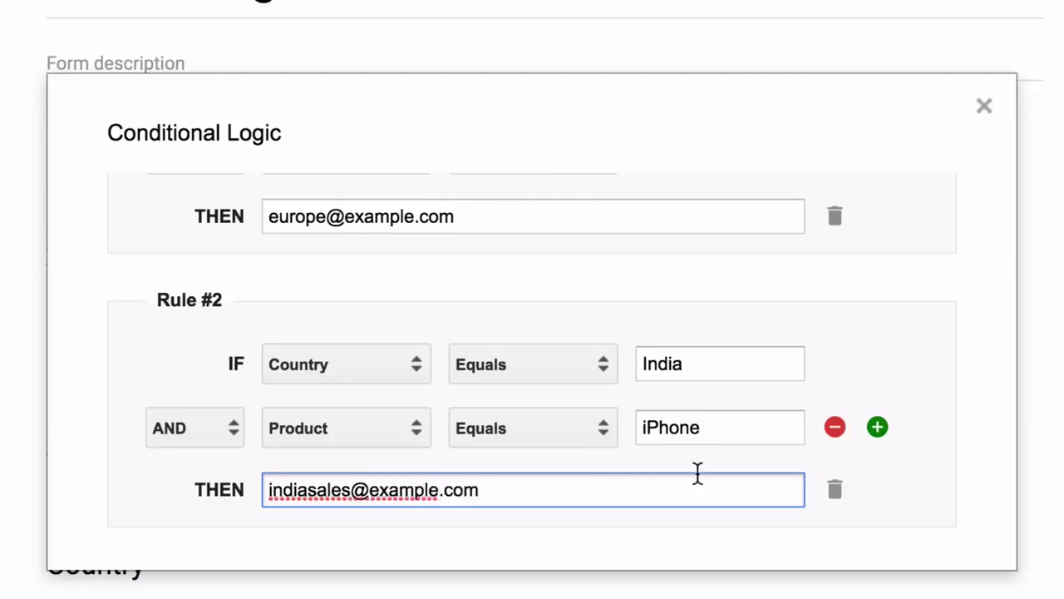
scroll(768, 380, down, 1)
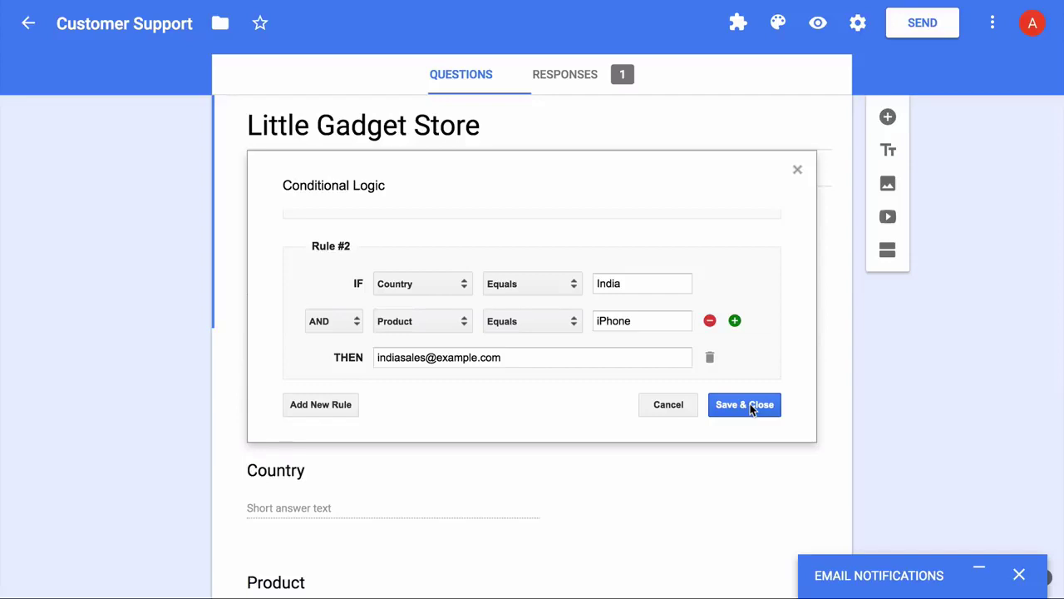
- Save the conditional rules and create the notification rule
click(748, 405)
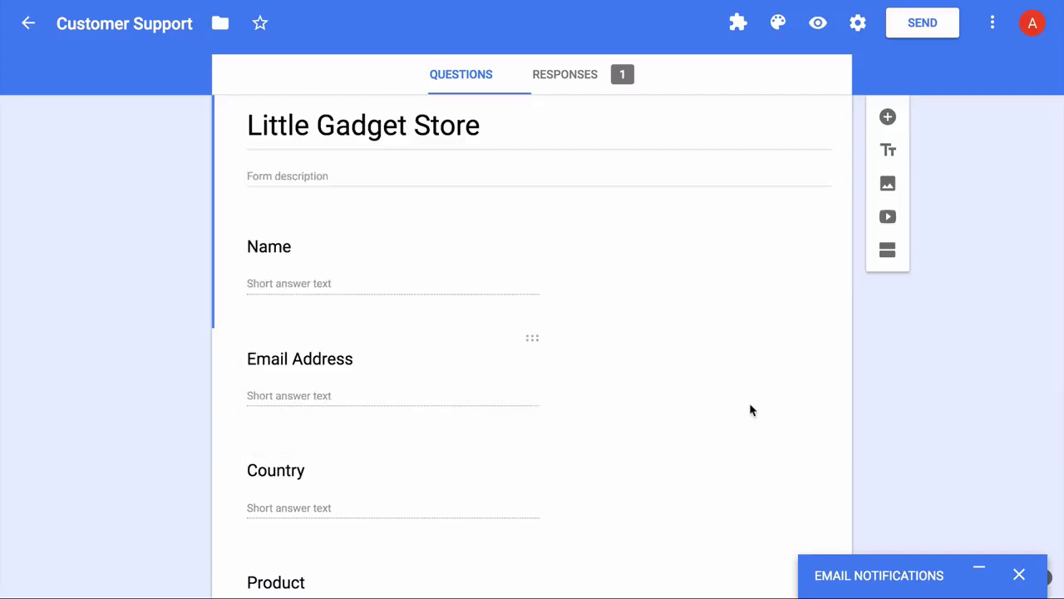
click(978, 573)
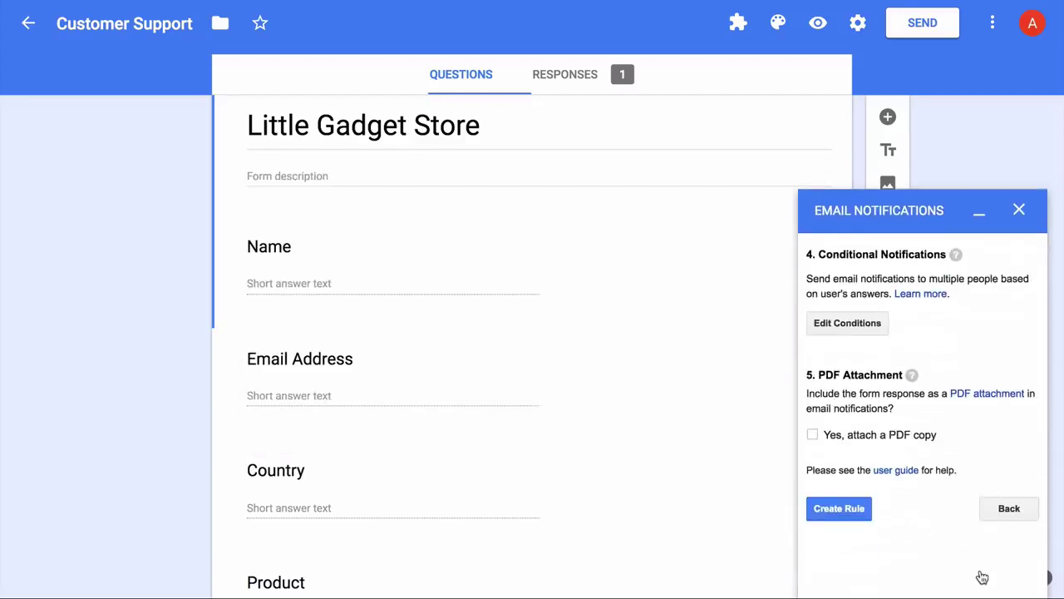
click(840, 501)
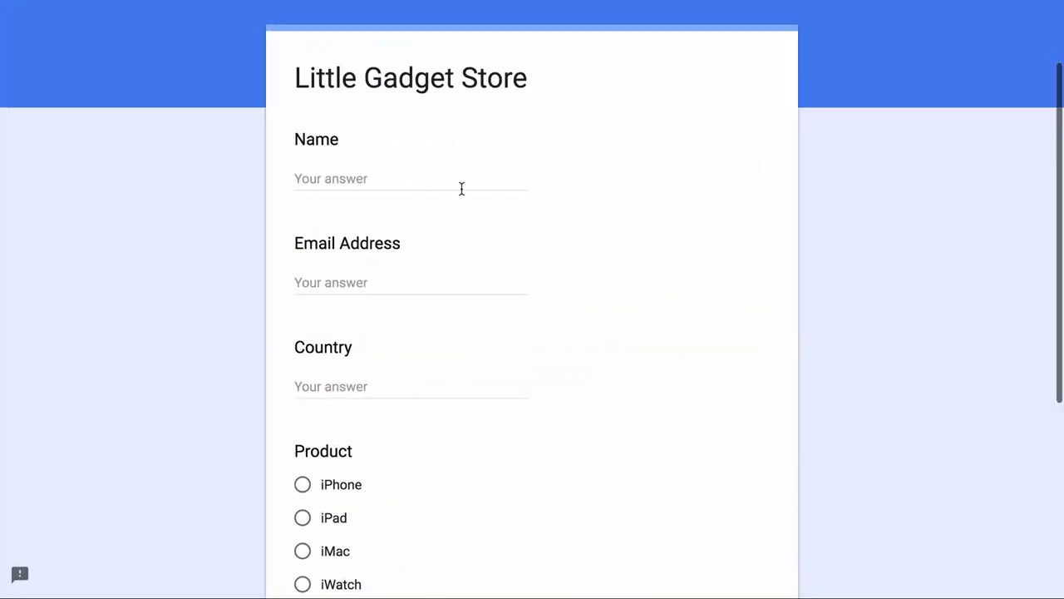
- In the live form, enter the respondent's name, e-mail address and Country 'UK'
click(461, 189)
text(Peter)
key(Tab)
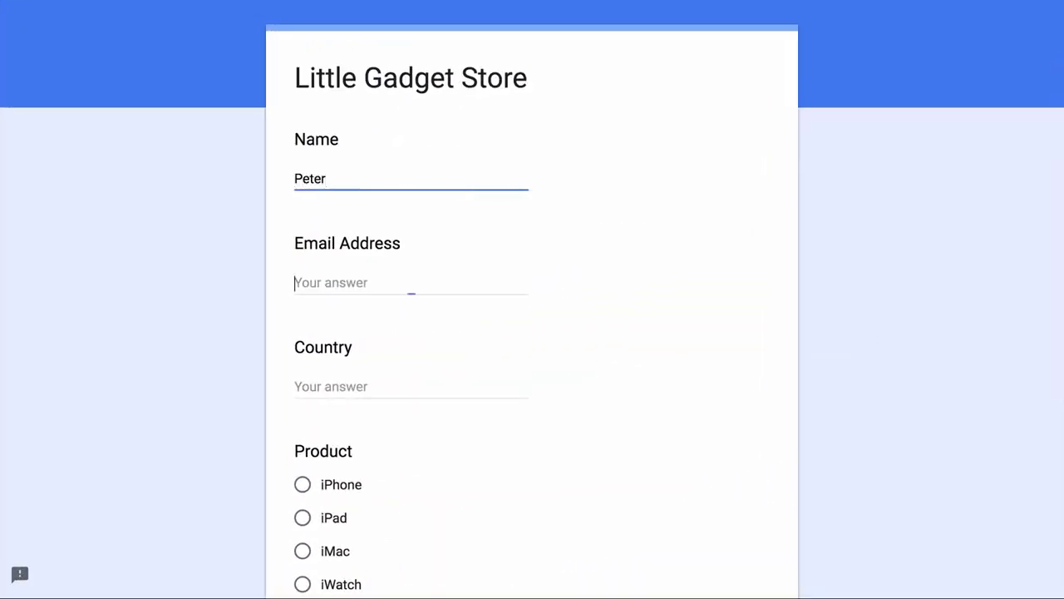
text(peter@example.com)
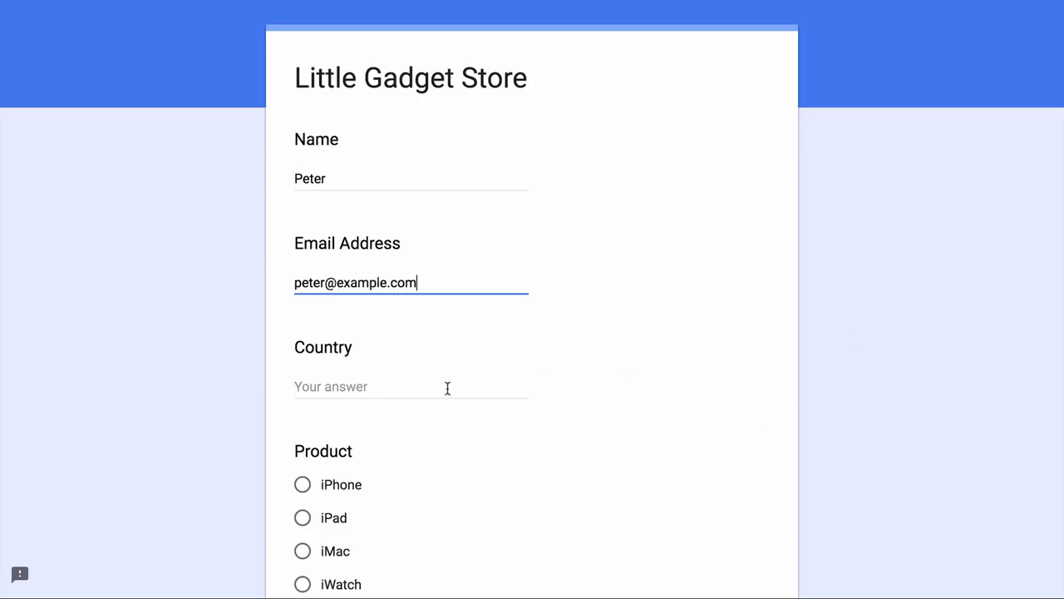
click(447, 388)
text(UK)
scroll(525, 430, down, 2)
- Choose iMac, write 'This is a test message.' and submit the response
click(303, 436)
scroll(390, 318, down, 3)
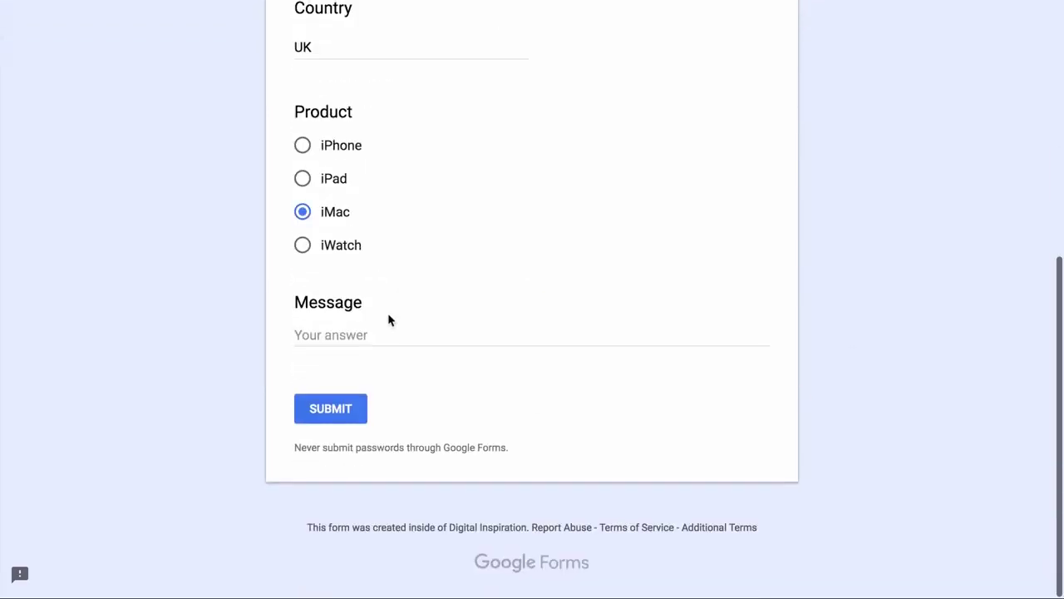
click(390, 331)
text(o)
key(BackSpace)
text(This is a test message.)
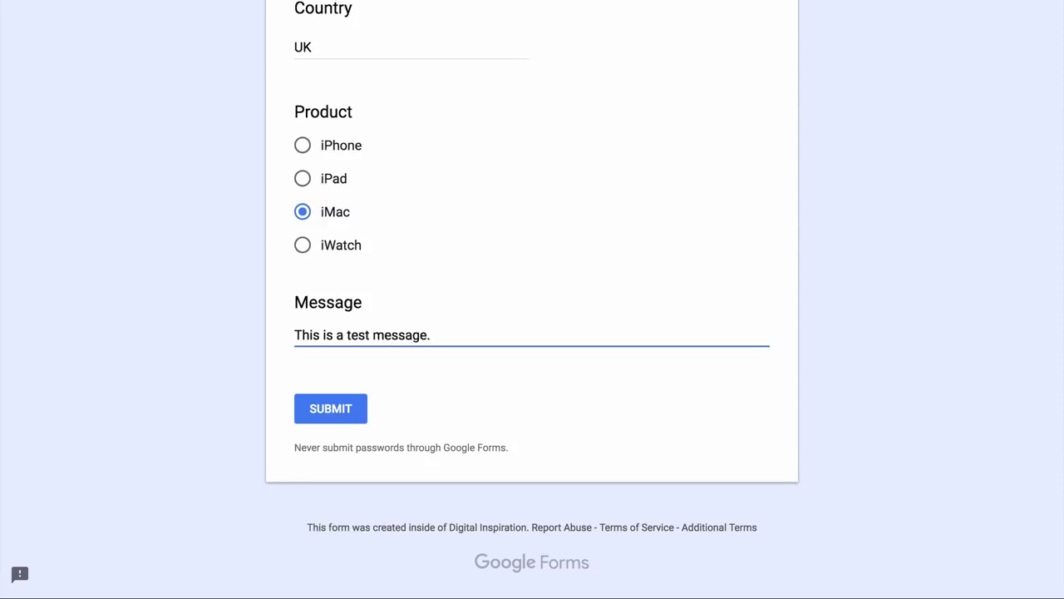
scroll(311, 507, up, 1)
click(313, 507)
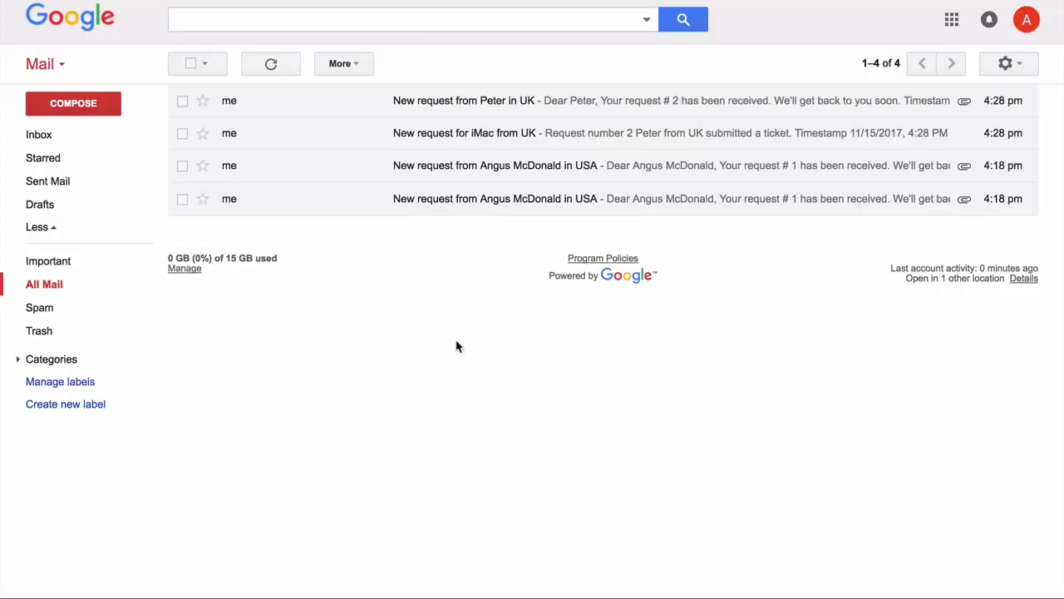
- Open the newest 'New request' notification email from the UK iMac submission
click(556, 111)
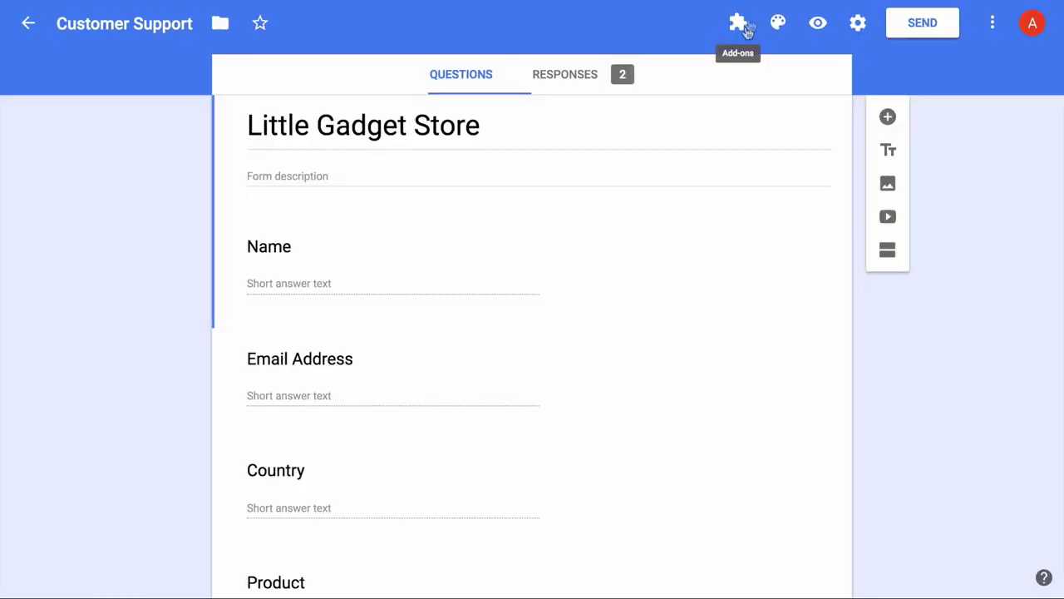
- In Manage Form Settings, select 'For Internal Use' and edit its date format
click(747, 24)
click(801, 75)
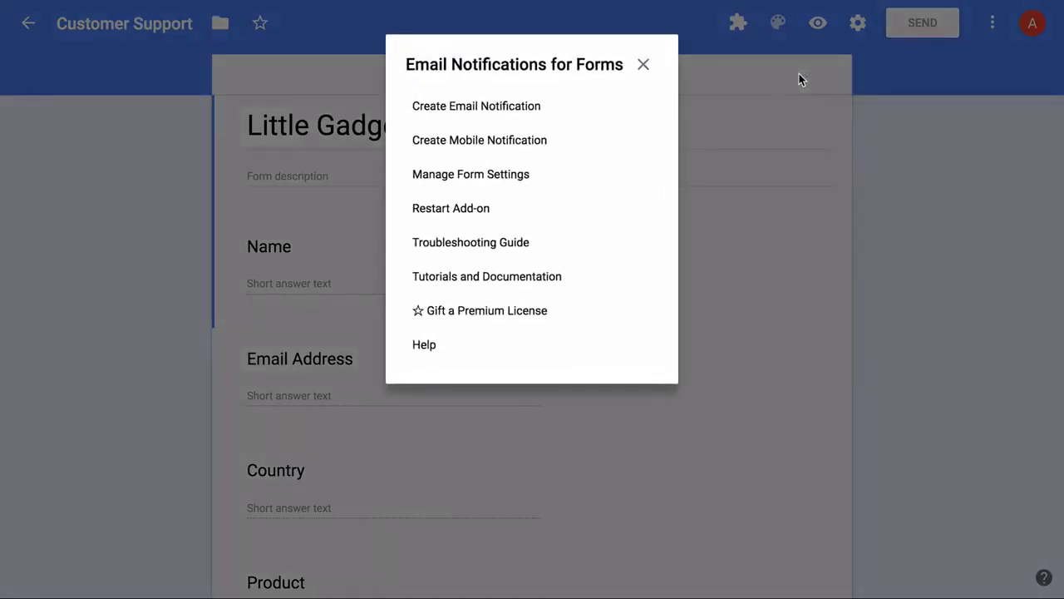
click(517, 176)
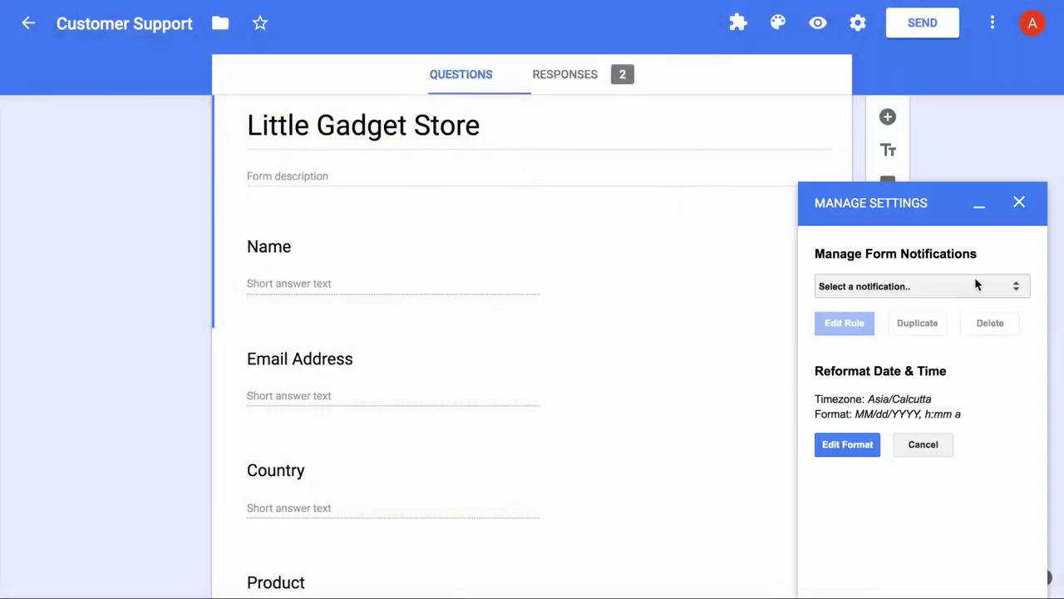
click(974, 281)
click(977, 301)
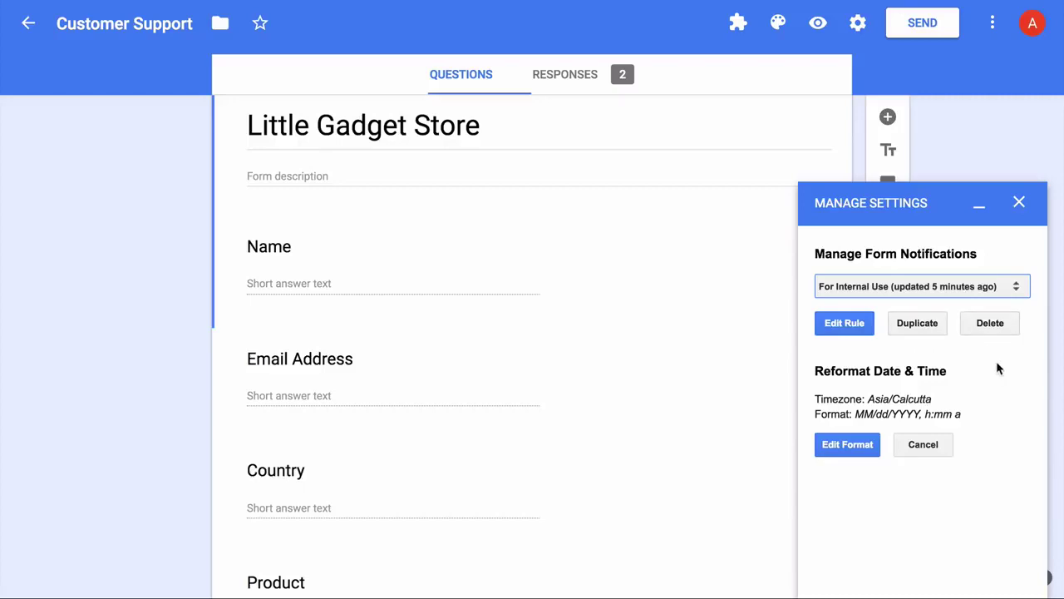
click(855, 451)
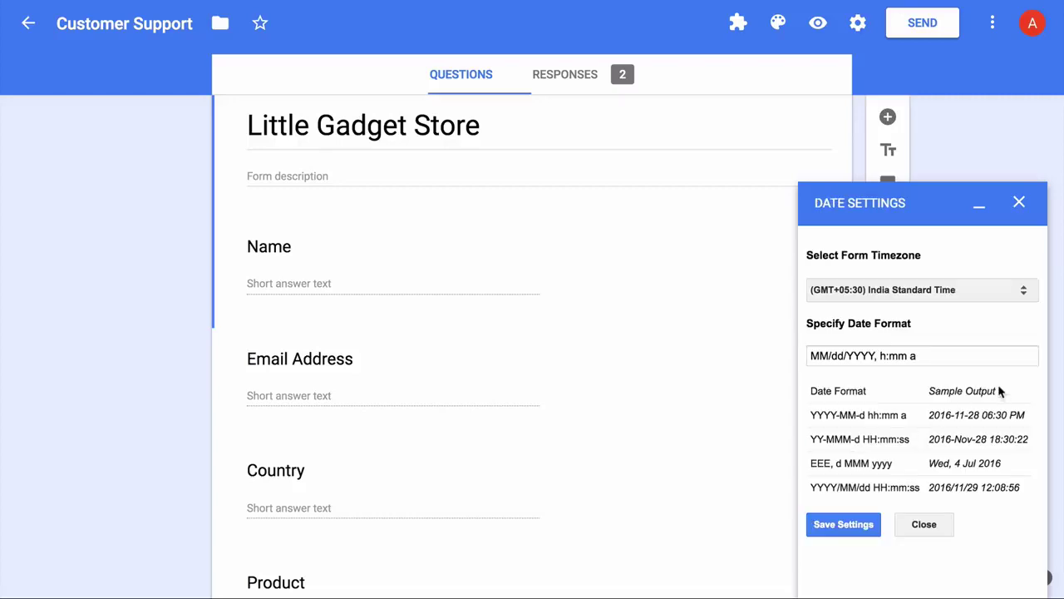
- Reselect (GMT+05:30) India Standard Time as the form timezone
click(1004, 291)
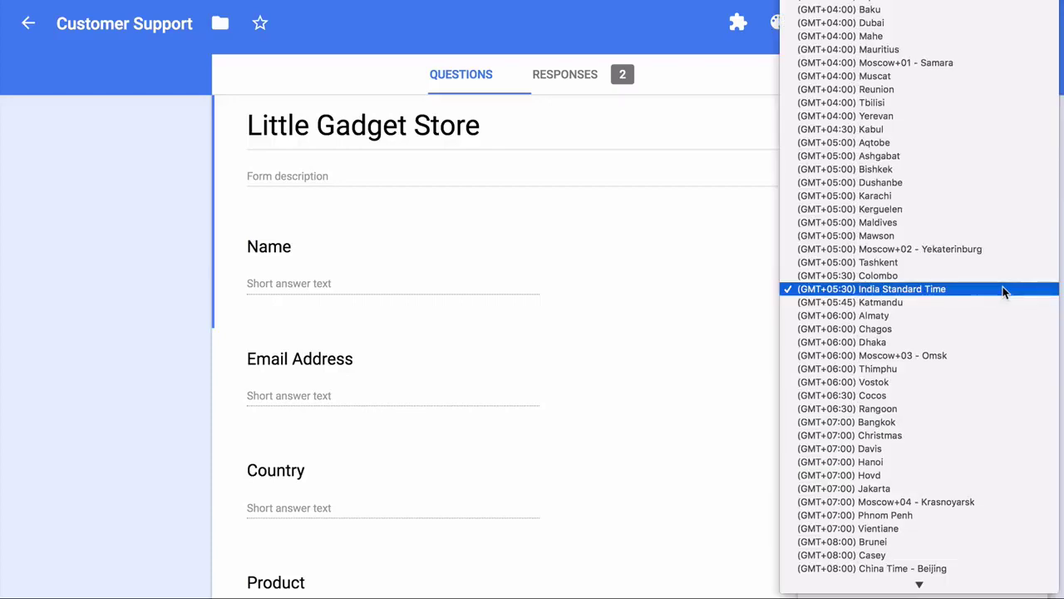
click(1003, 290)
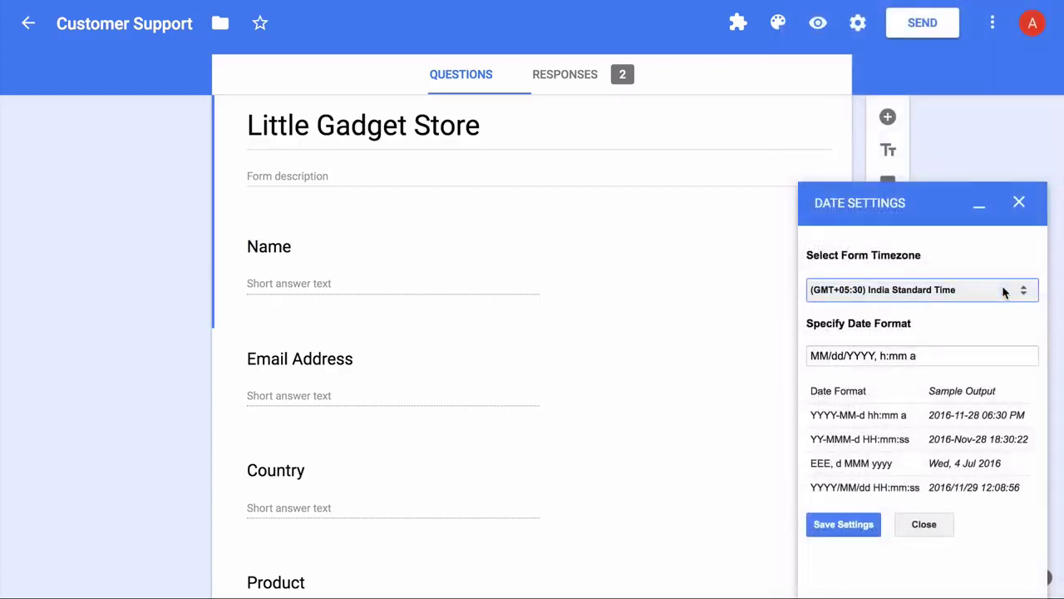